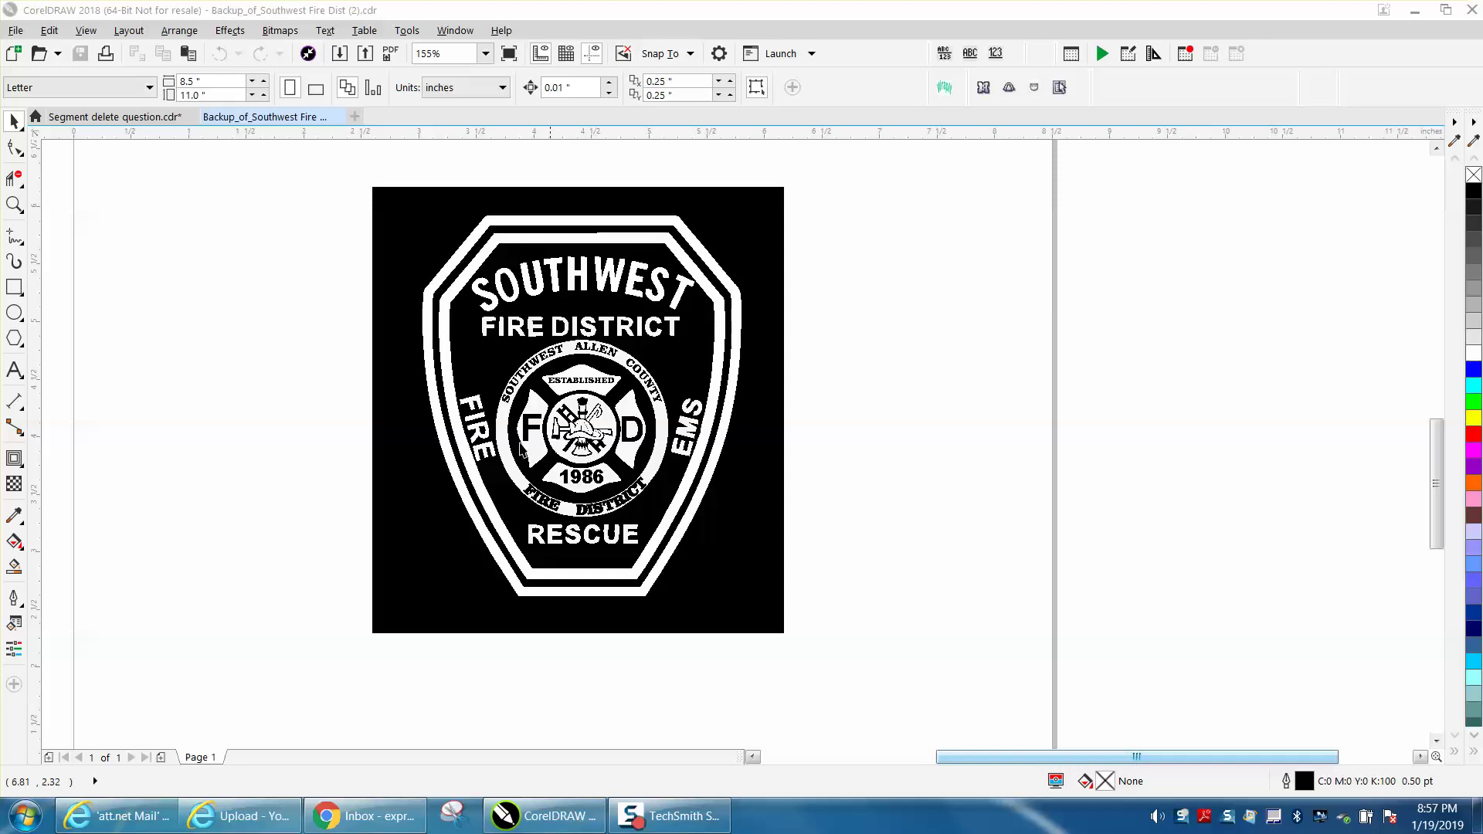
# Zoom in for a close look at the badge's FIRE DISTRICT lettering.
pyautogui.click(14, 204)
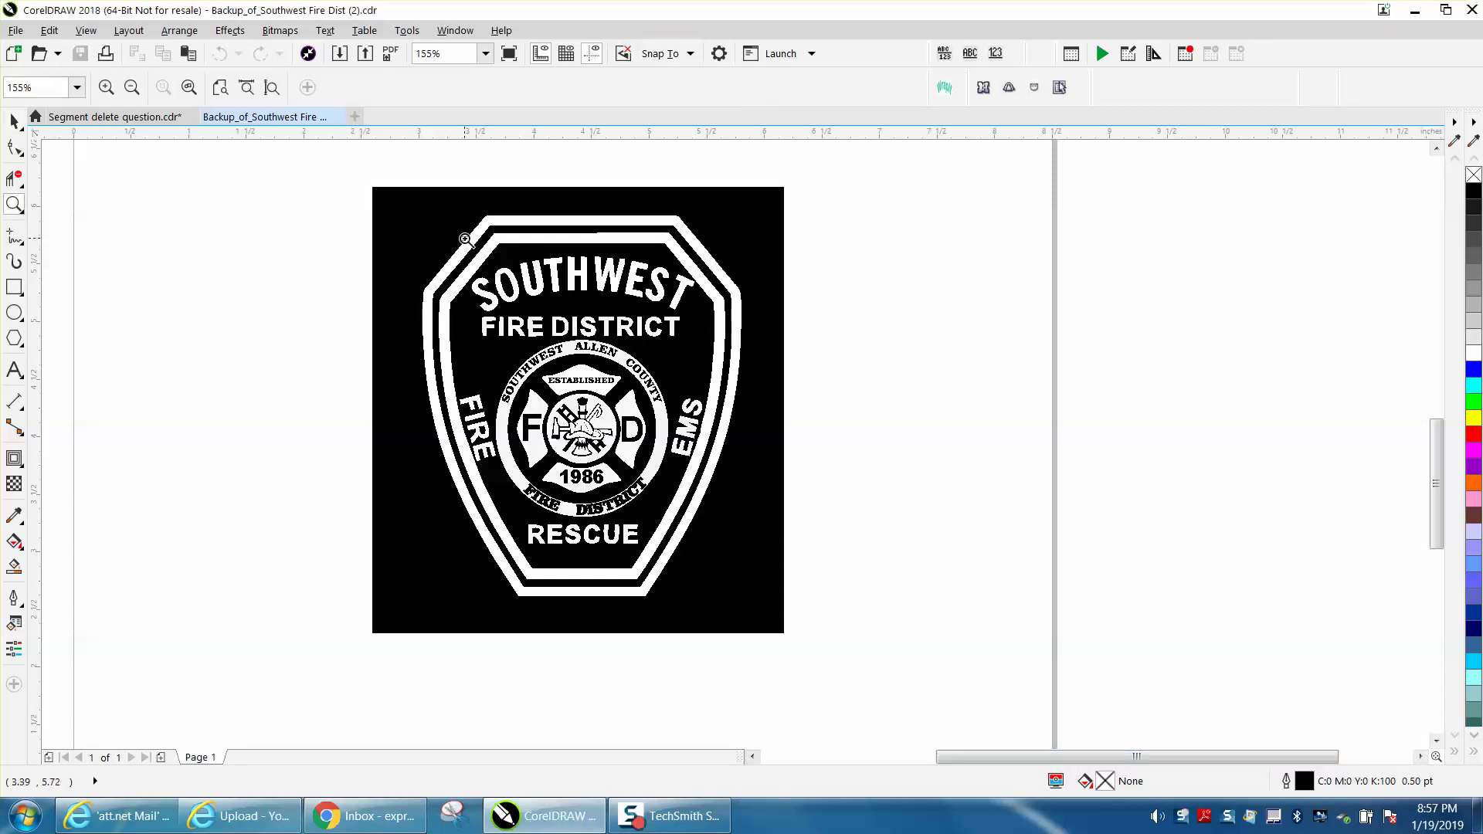
pyautogui.click(530, 296)
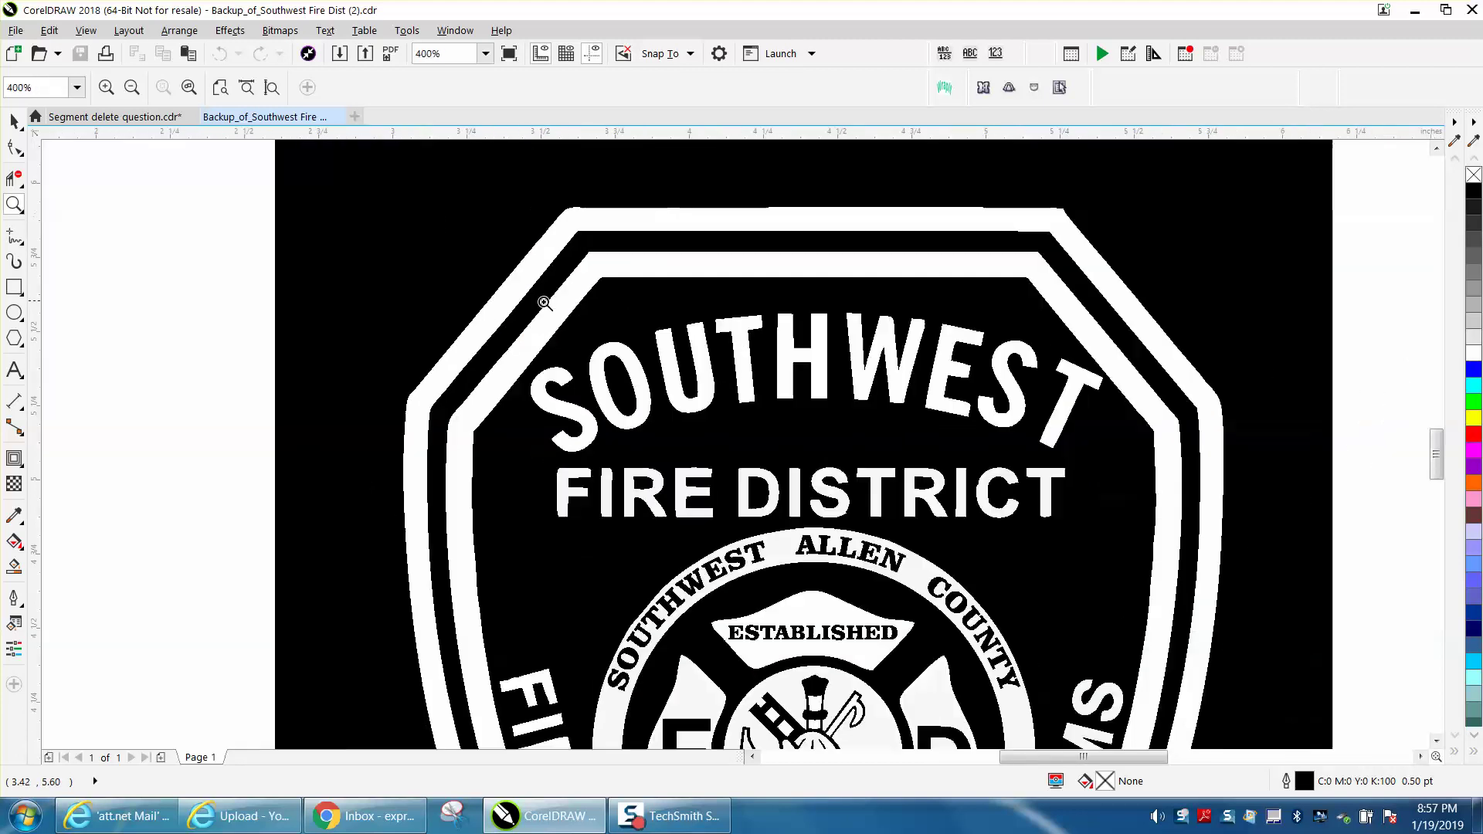
pyautogui.moveTo(633, 450); pyautogui.dragTo(790, 533)
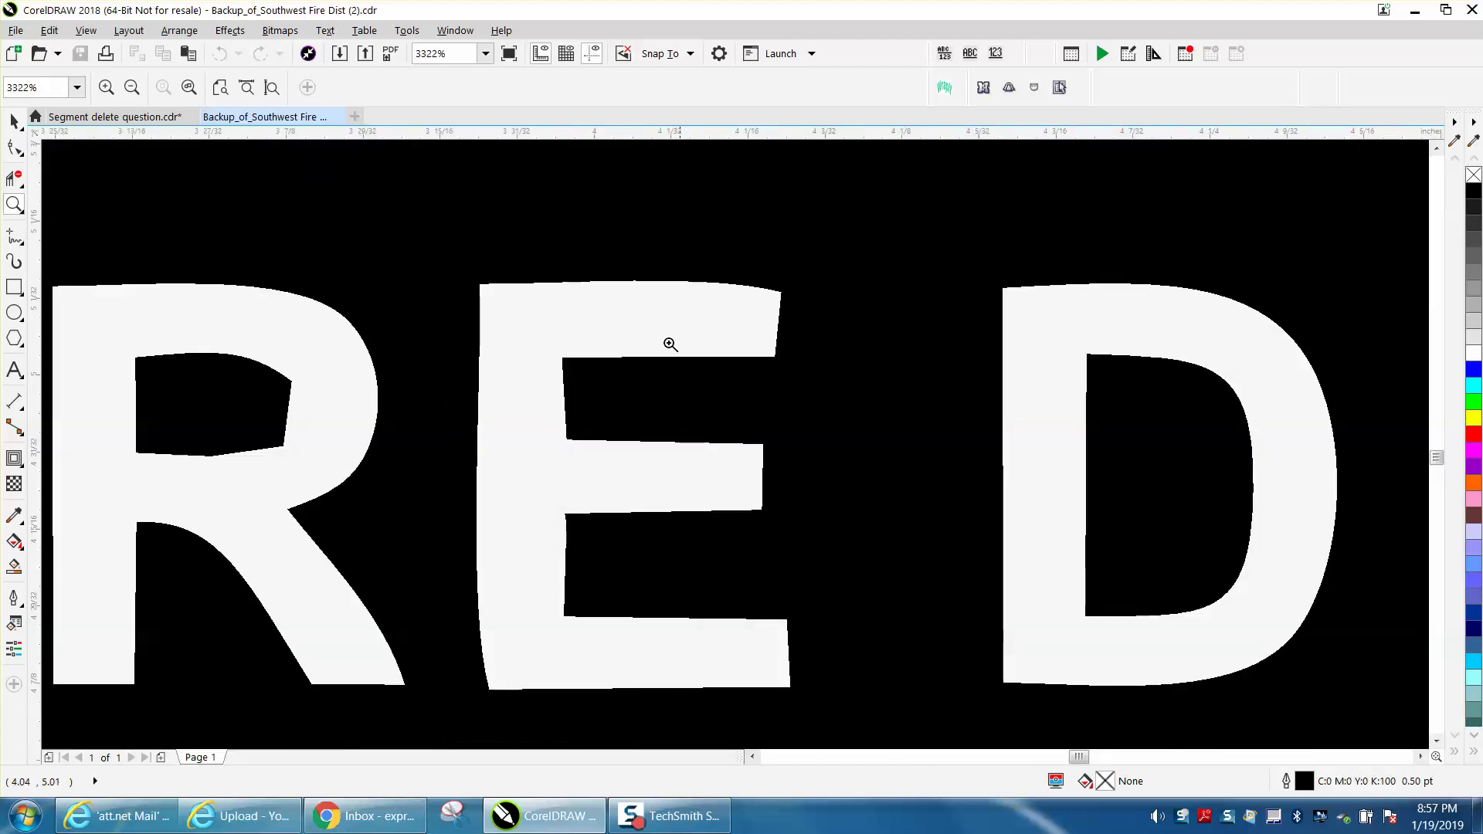
pyautogui.rightClick(623, 320)
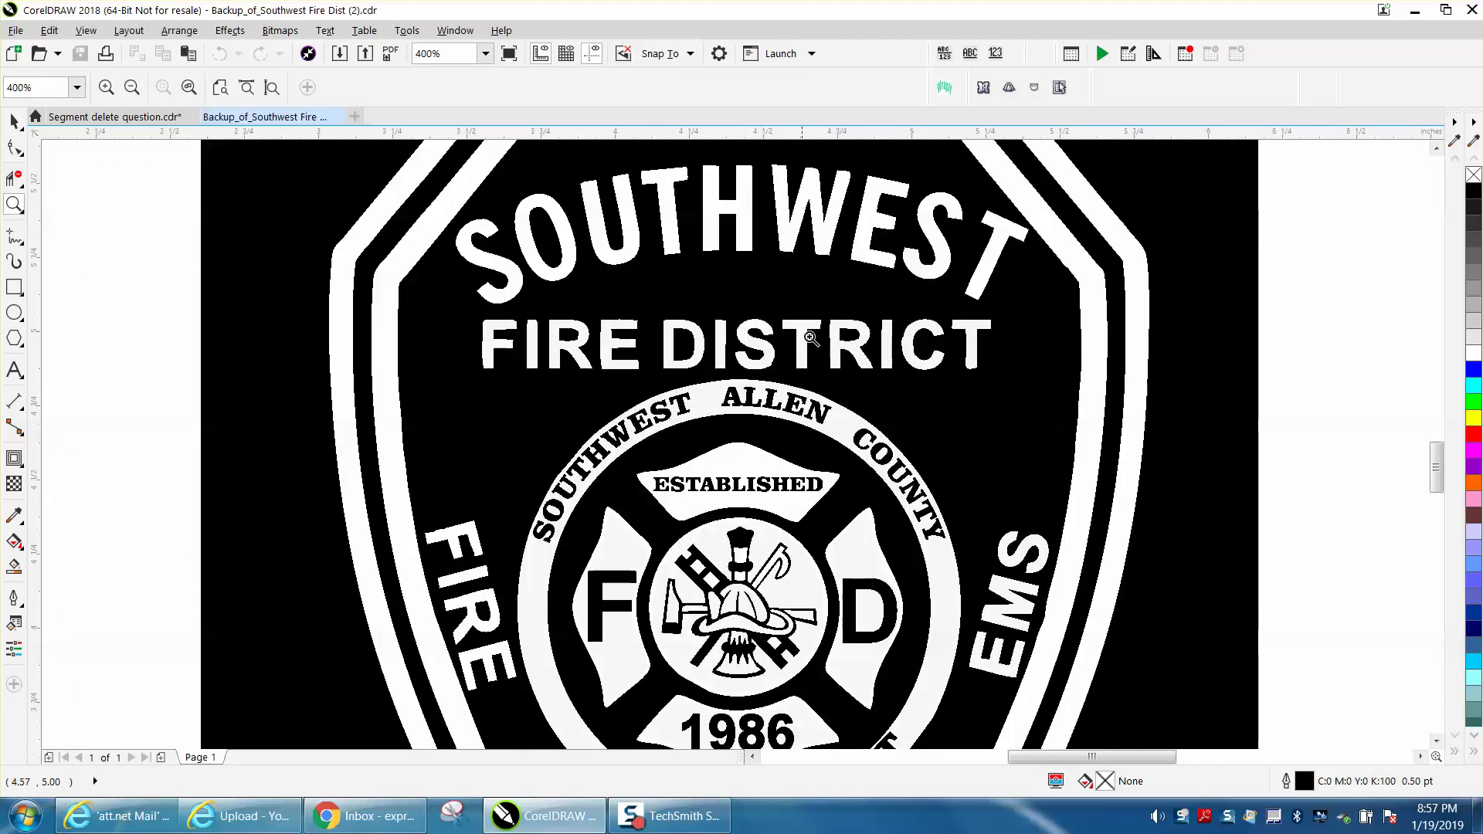
pyautogui.moveTo(441, 520); pyautogui.dragTo(498, 559)
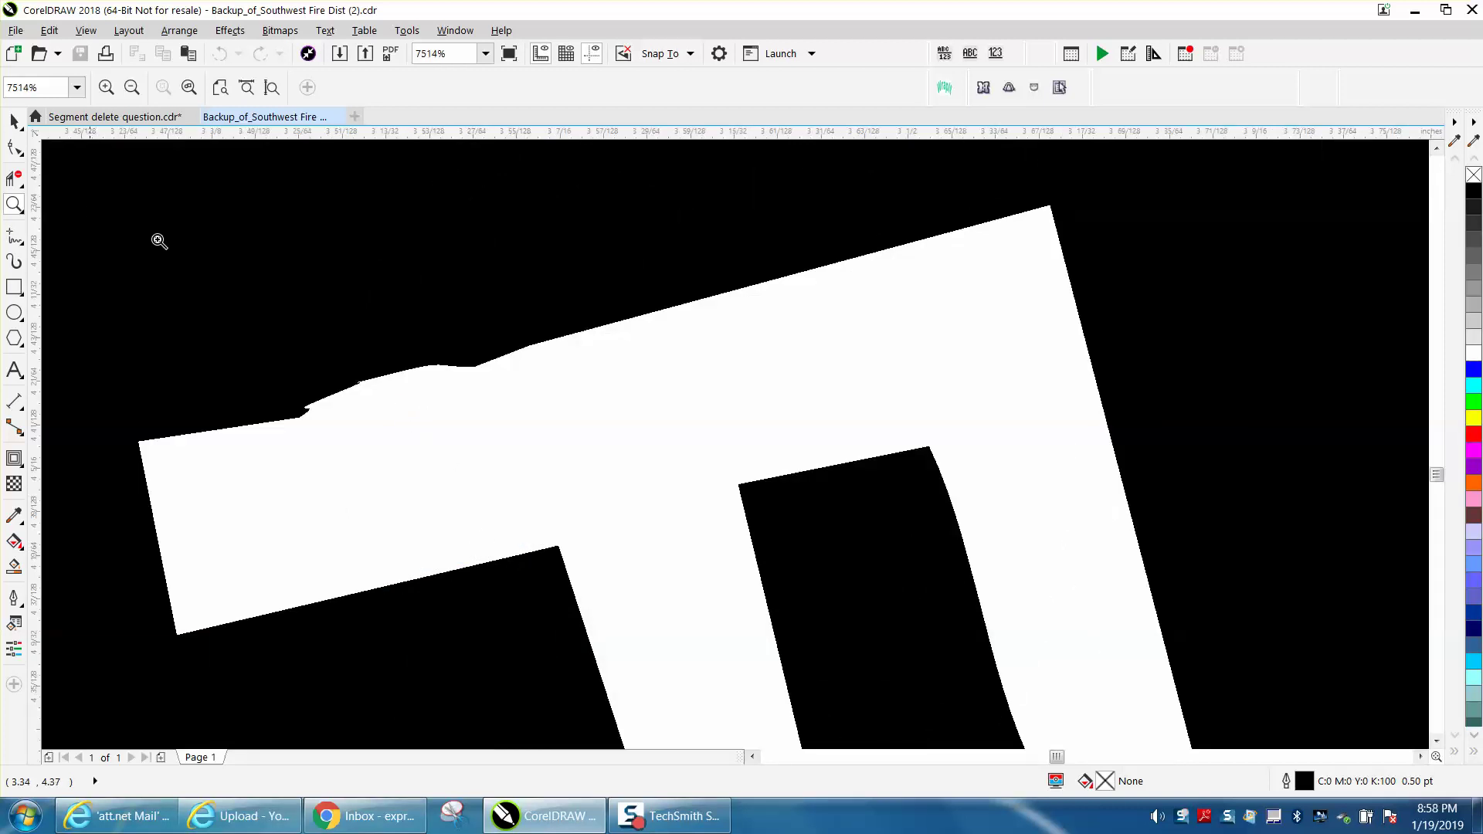
pyautogui.scroll(-4, 536, 374)
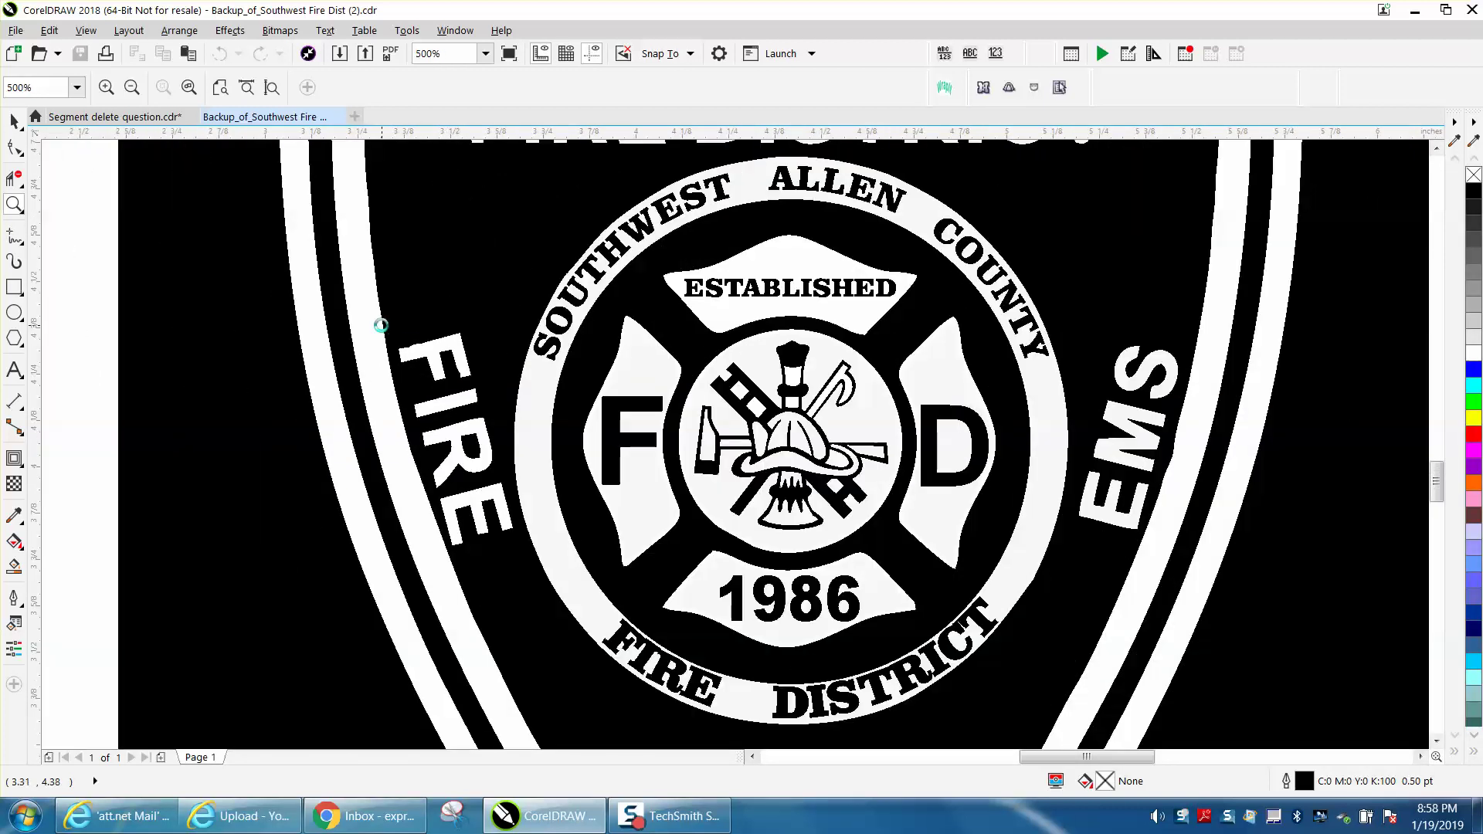
pyautogui.scroll(-2, 381, 325)
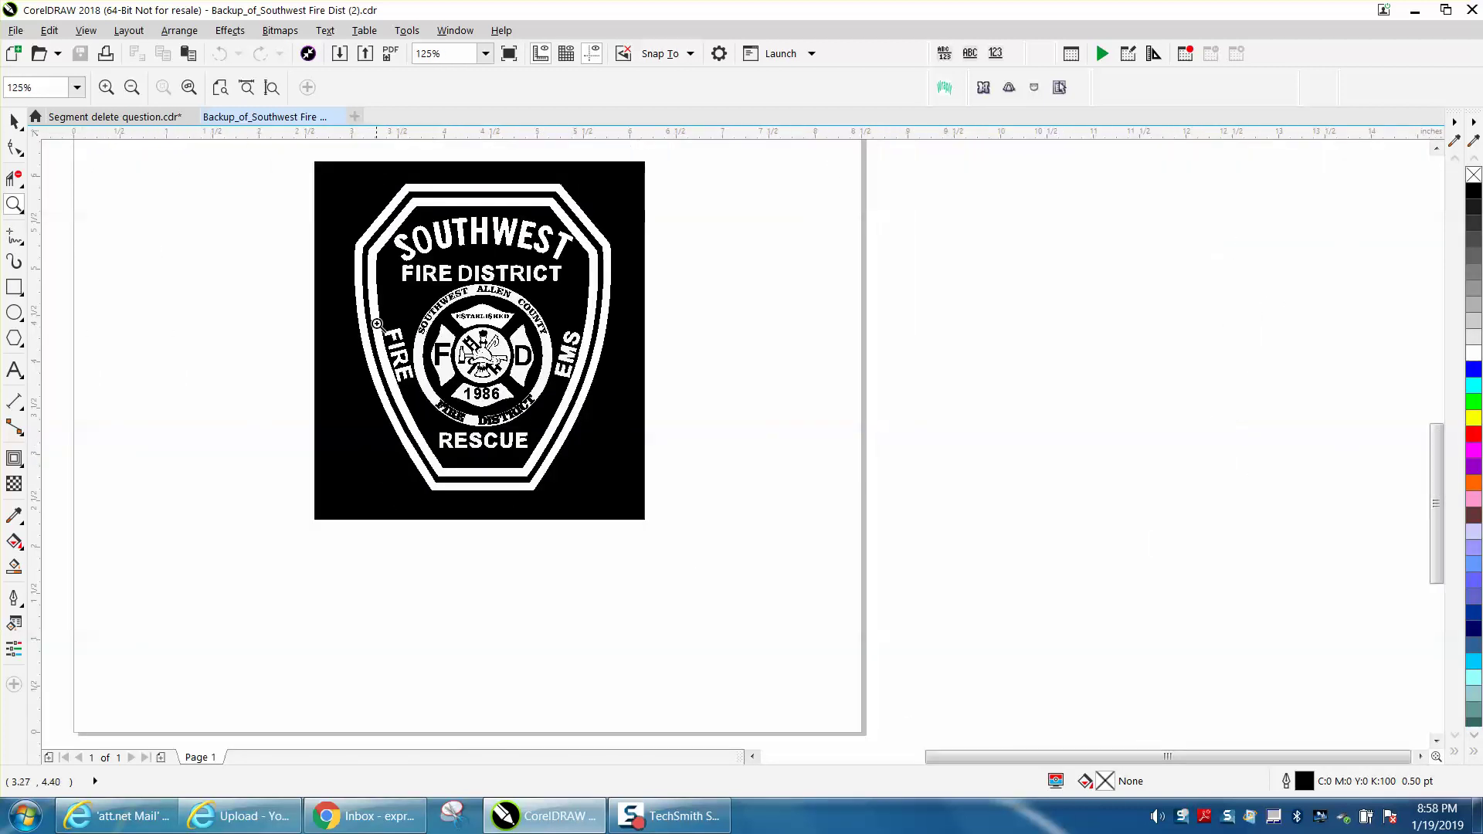
# Pull the black background rectangle off the badge and delete it.
pyautogui.click(14, 122)
pyautogui.moveTo(327, 183); pyautogui.dragTo(1140, 225)
pyautogui.press('Delete')
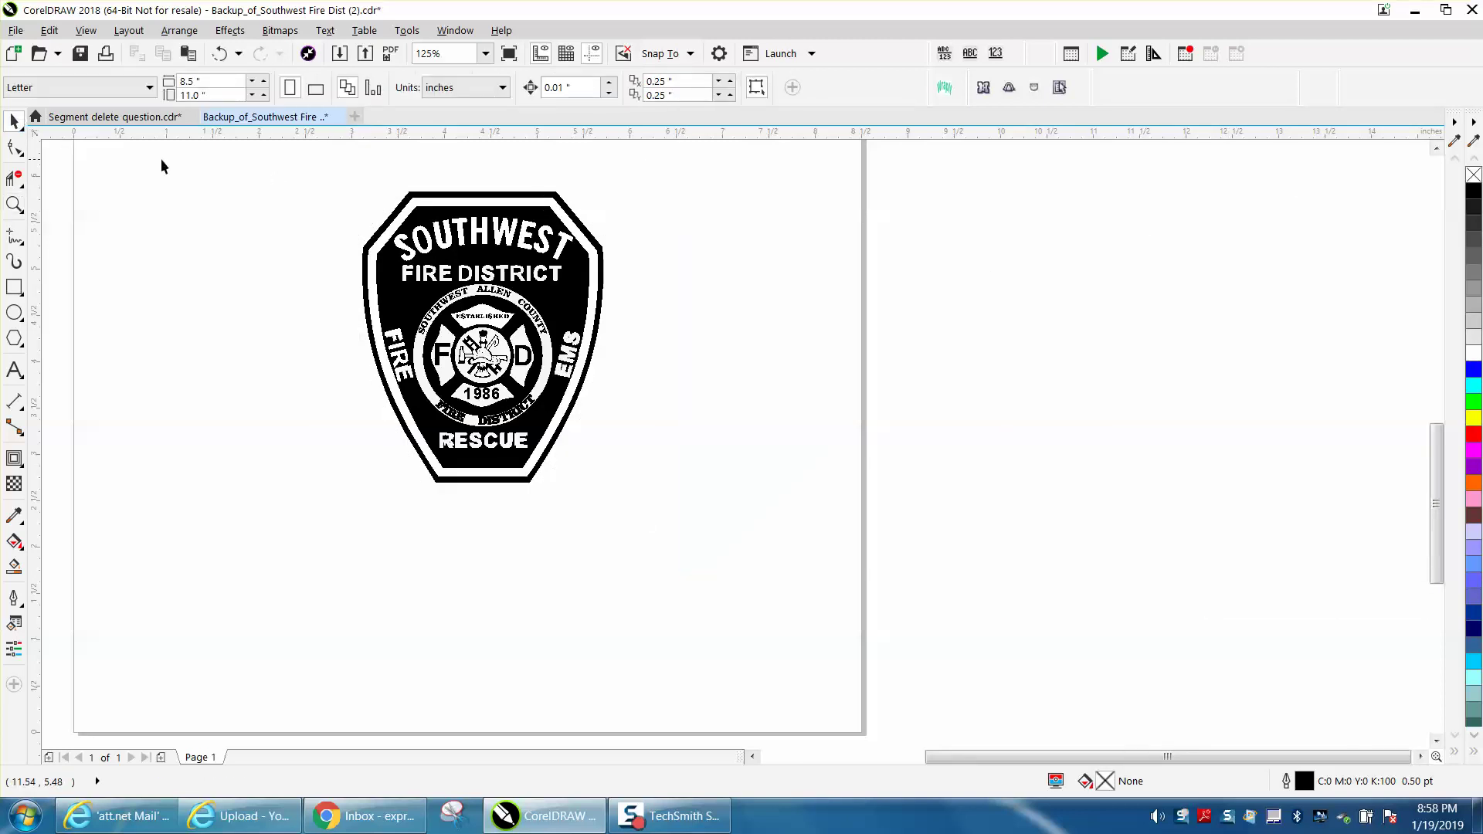
# Draw a large rectangle over the badge, fill it yellow and send it to the back.
pyautogui.click(14, 286)
pyautogui.moveTo(304, 179); pyautogui.dragTo(1125, 534)
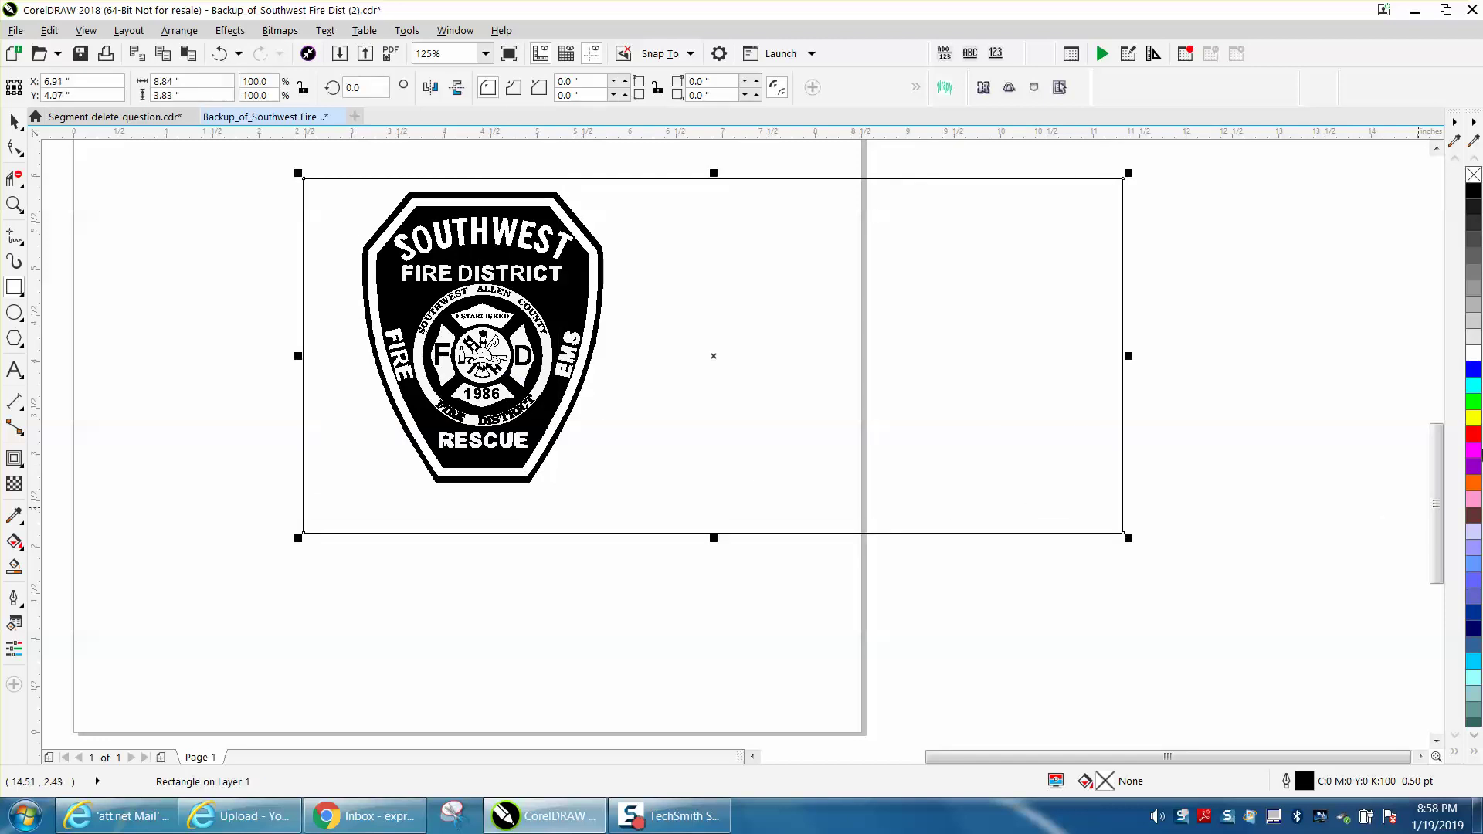
pyautogui.click(1474, 418)
pyautogui.hotkey('shift', 'pagedown')
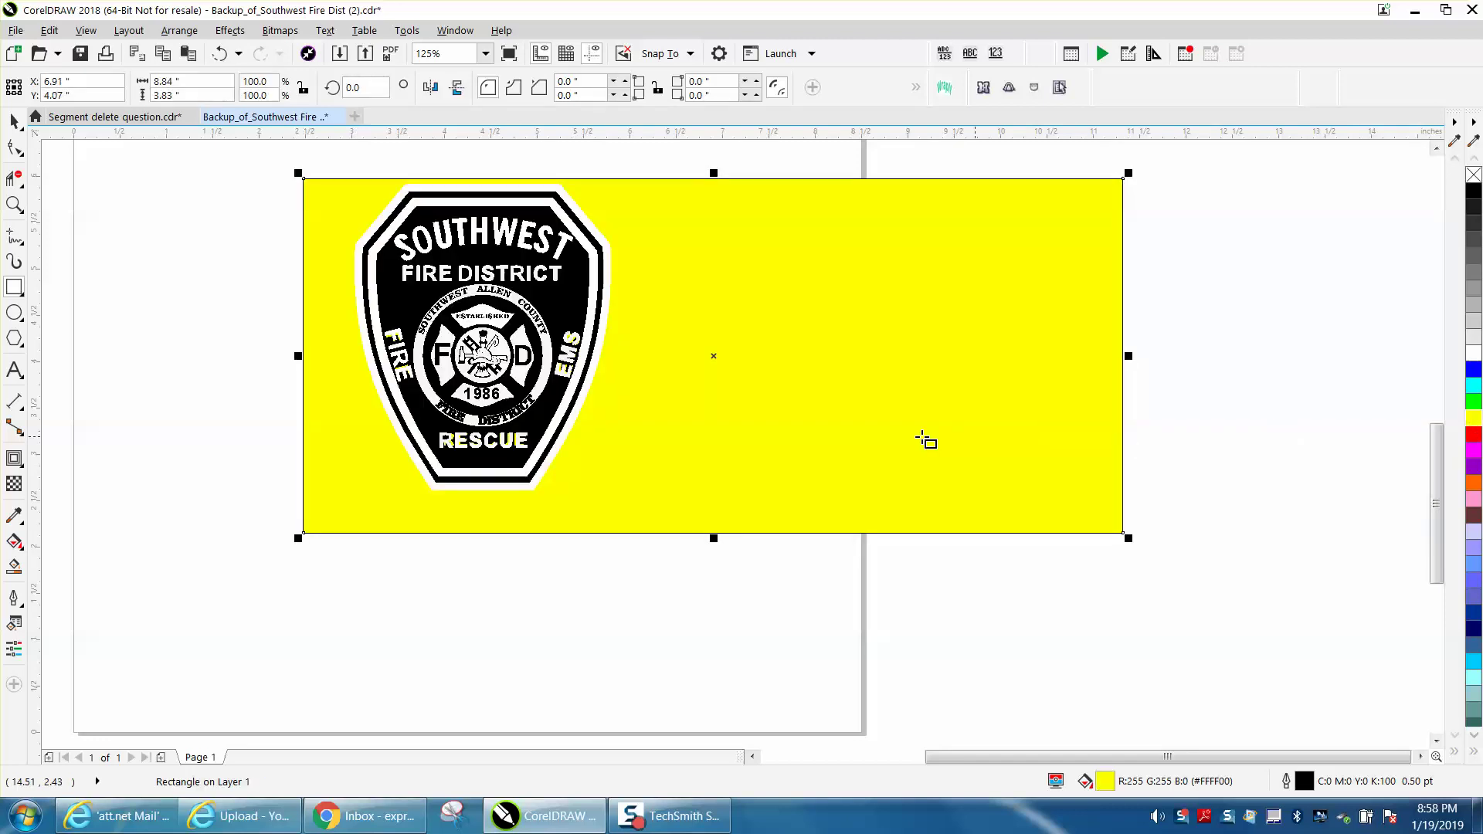
pyautogui.click(14, 121)
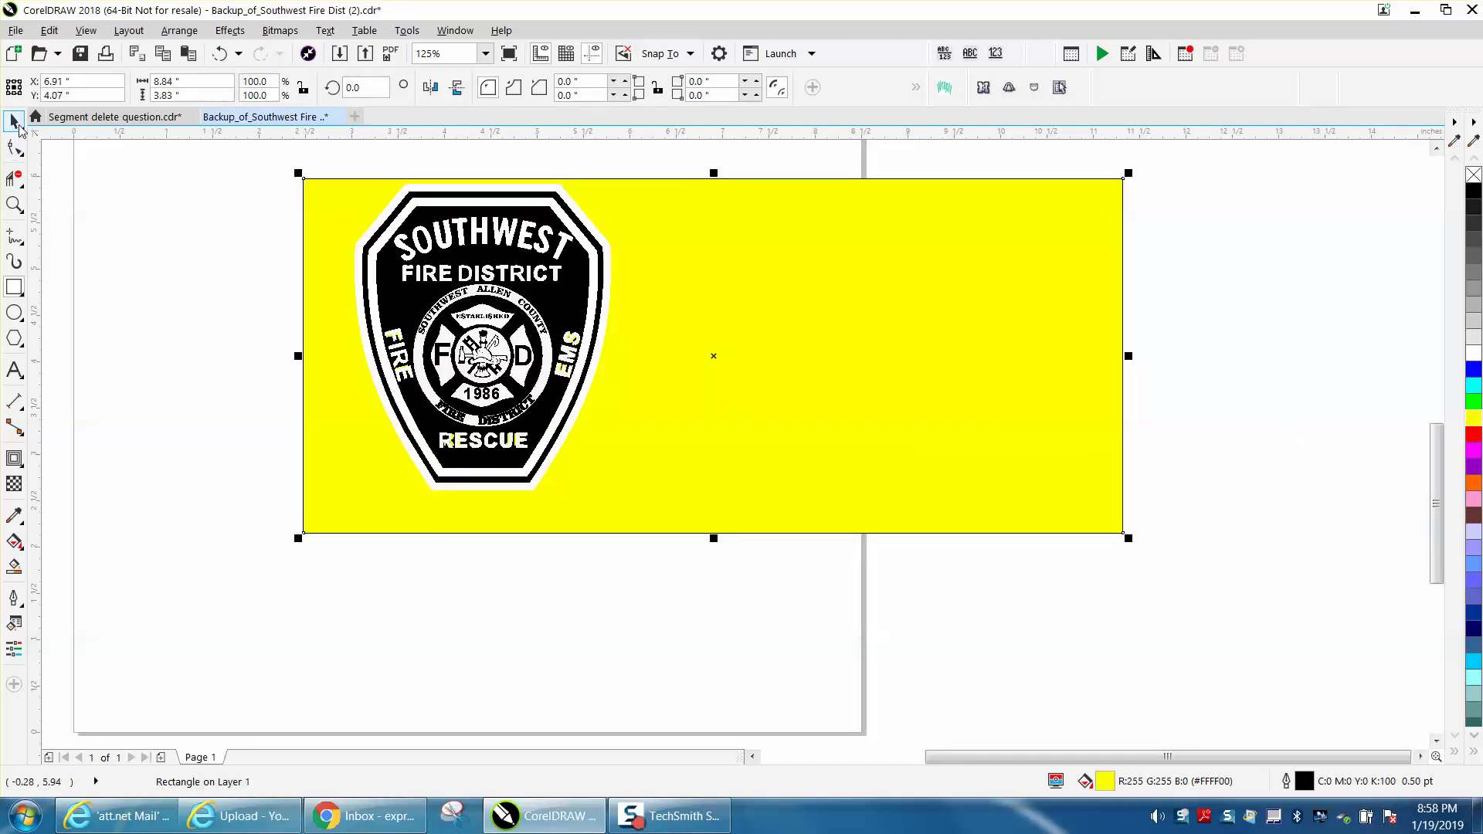
# Set the nudge distance to 3.5" and nudge the black shield curve right by it.
pyautogui.click(463, 255)
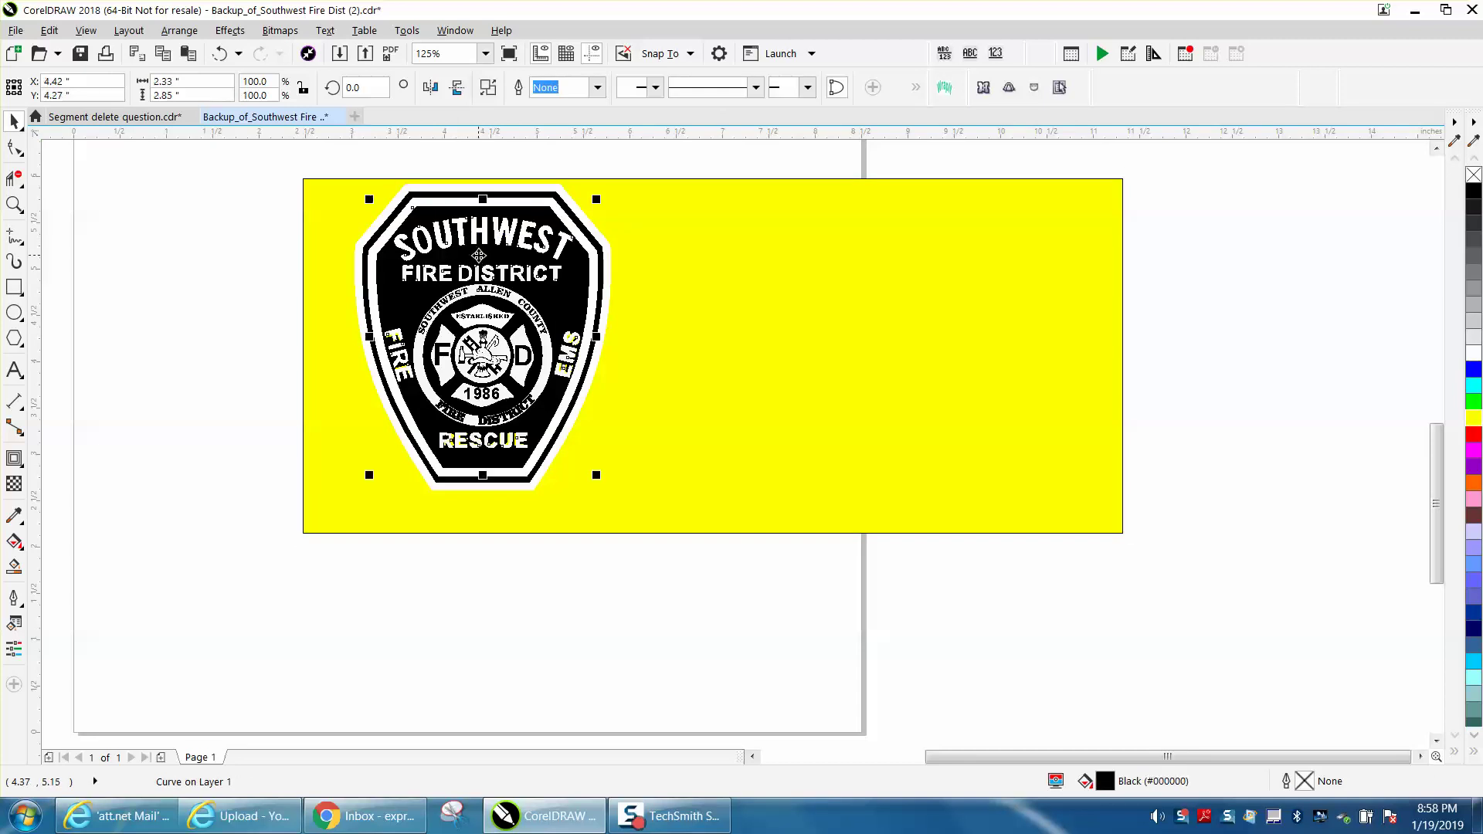
pyautogui.moveTo(482, 256); pyautogui.dragTo(740, 273)
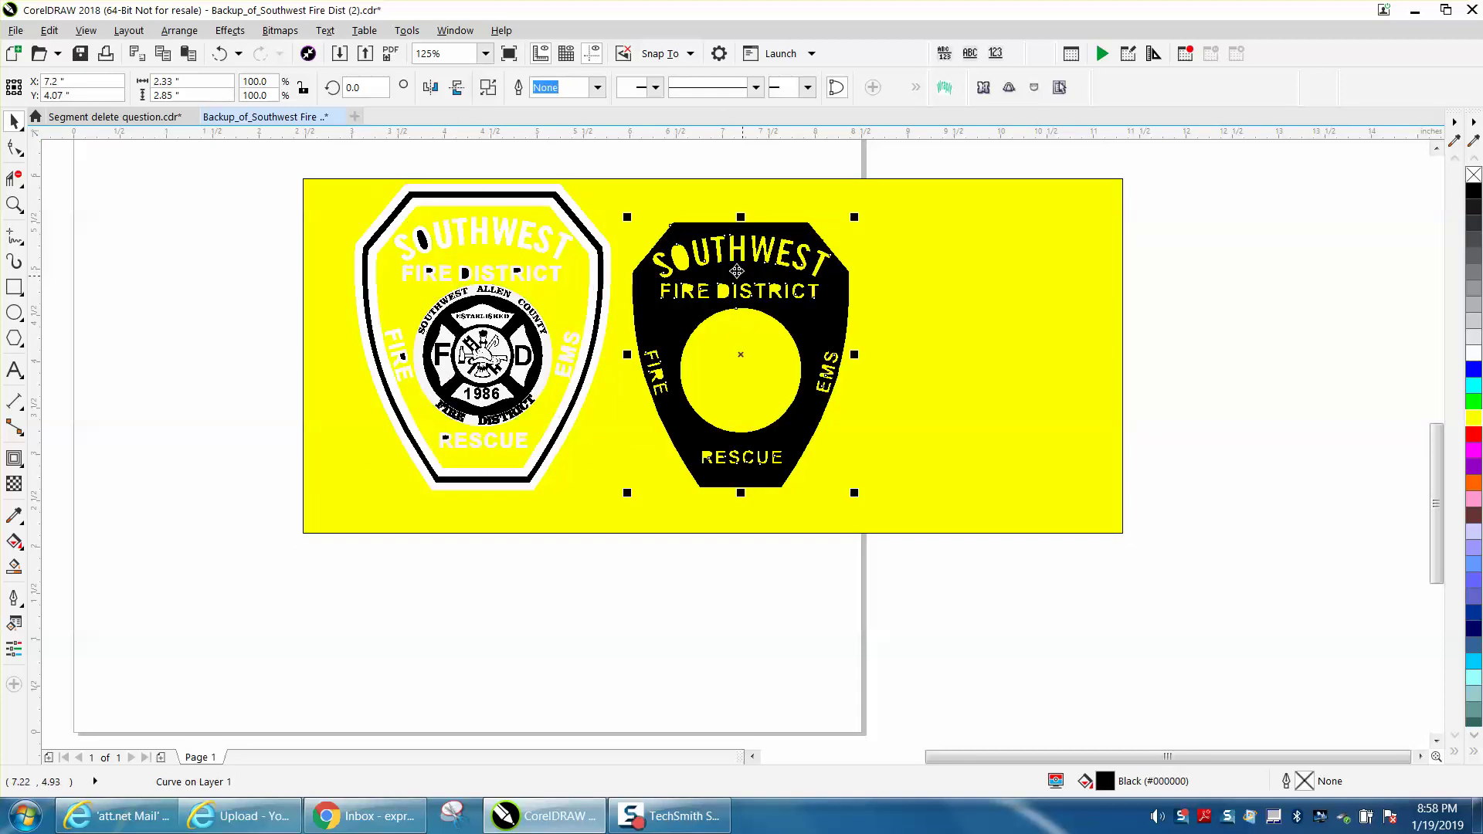
pyautogui.click(221, 54)
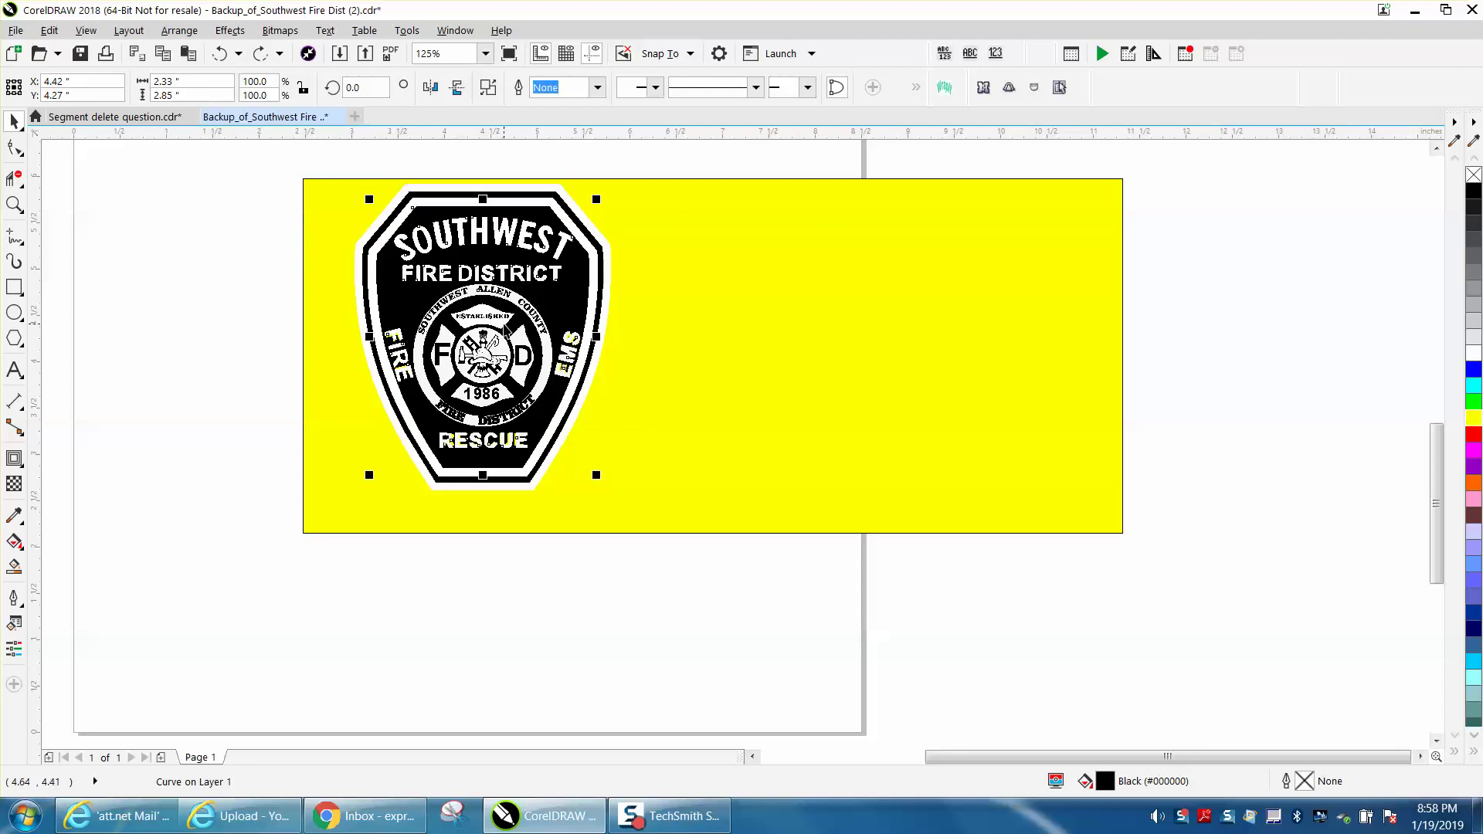
pyautogui.moveTo(355, 158); pyautogui.dragTo(688, 523)
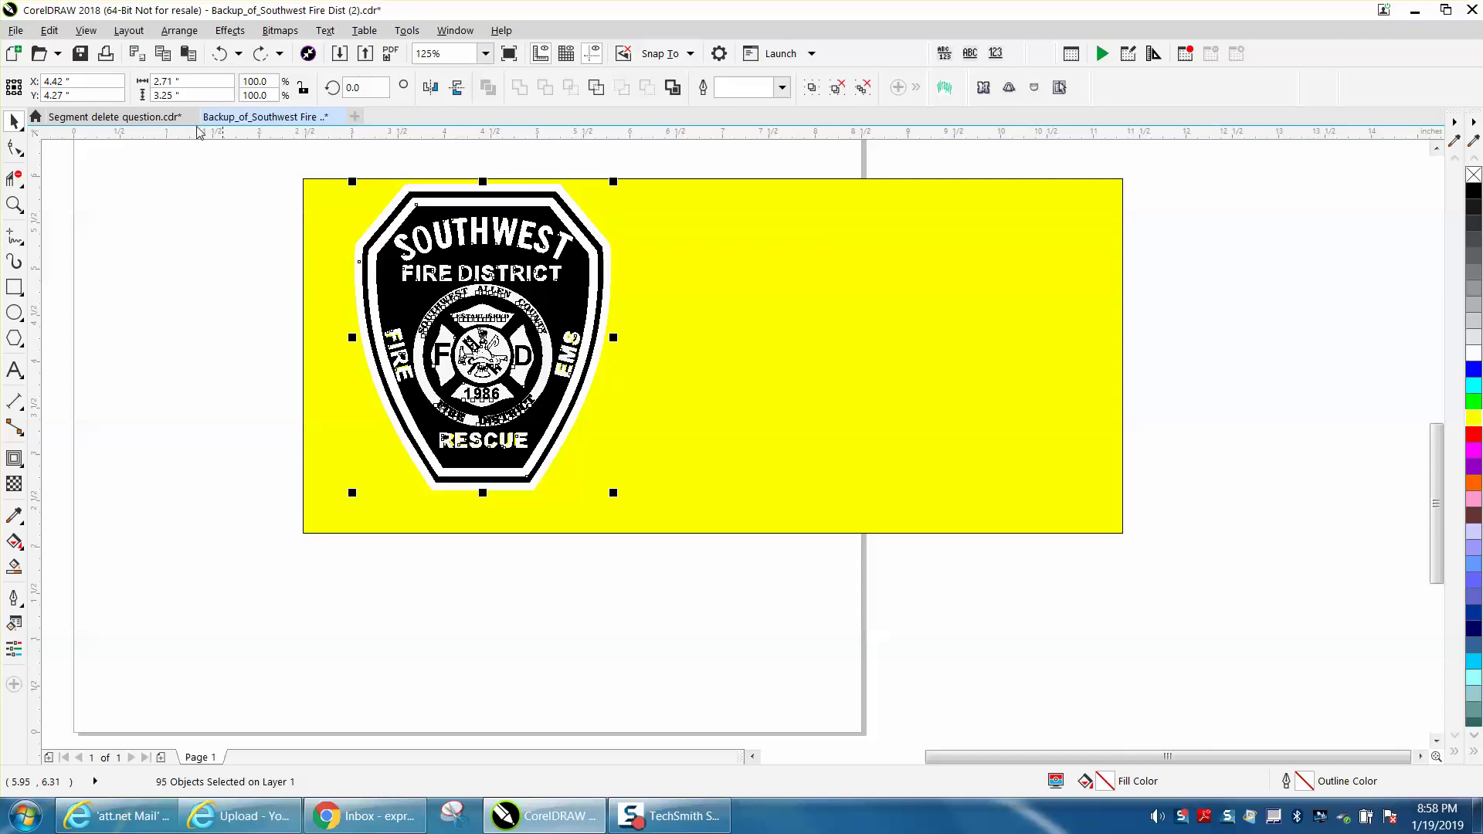
pyautogui.click(179, 210)
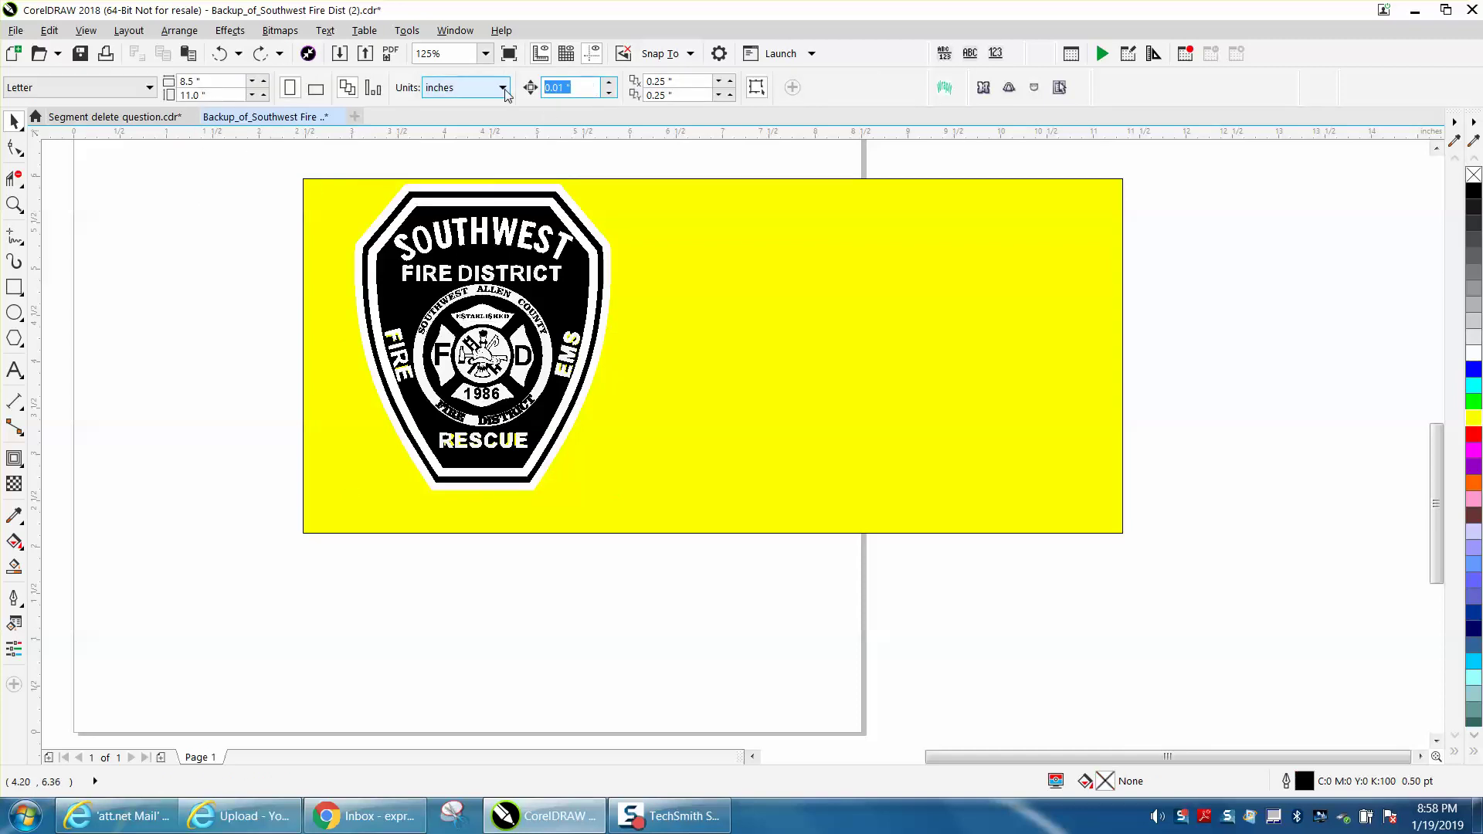
pyautogui.write('3.5')
pyautogui.click(581, 292)
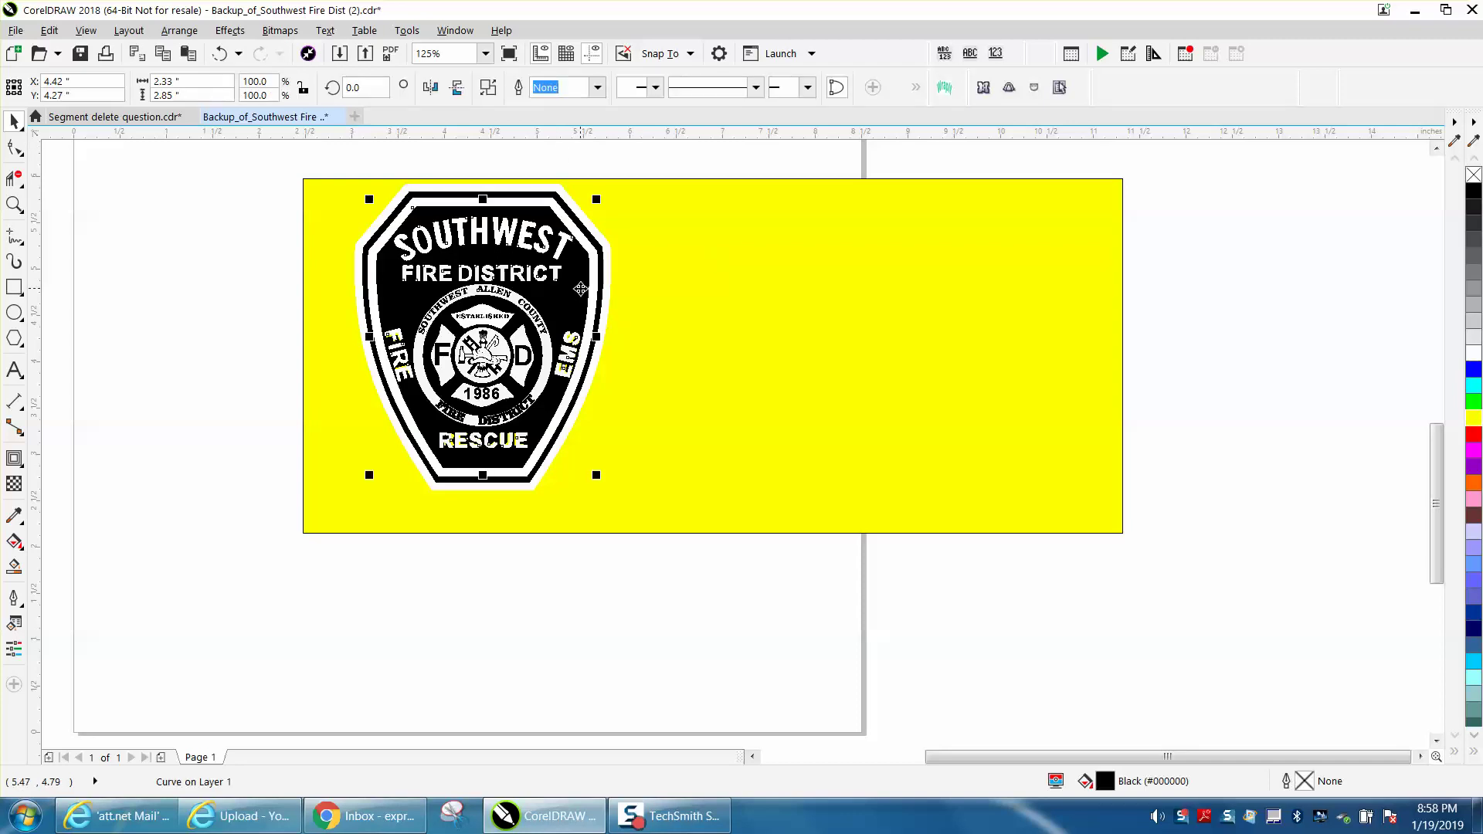
pyautogui.press('Right')
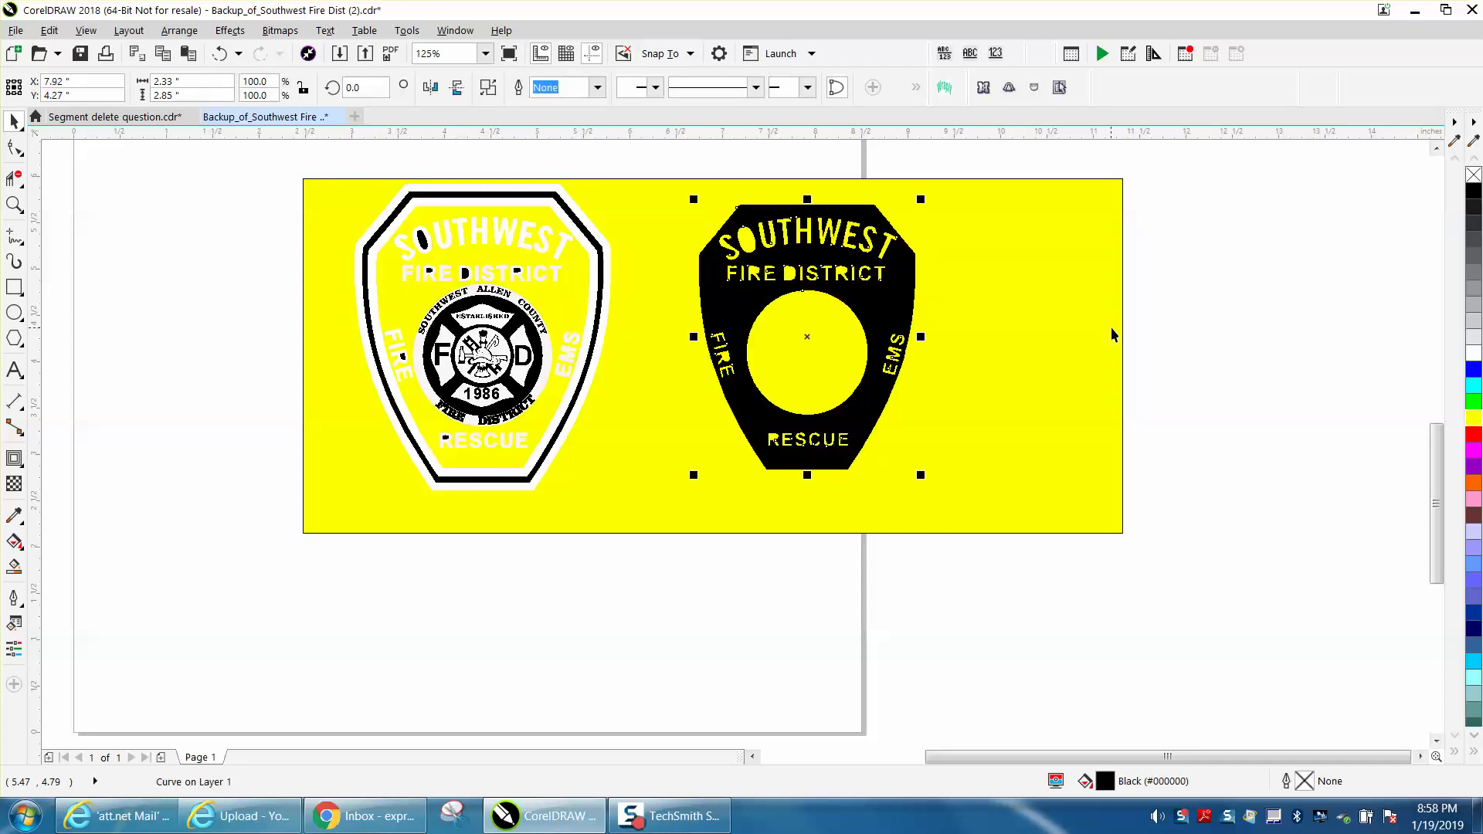
# Give the moved shield no fill and a red outline, then zoom in to check its right edge.
pyautogui.click(1475, 177)
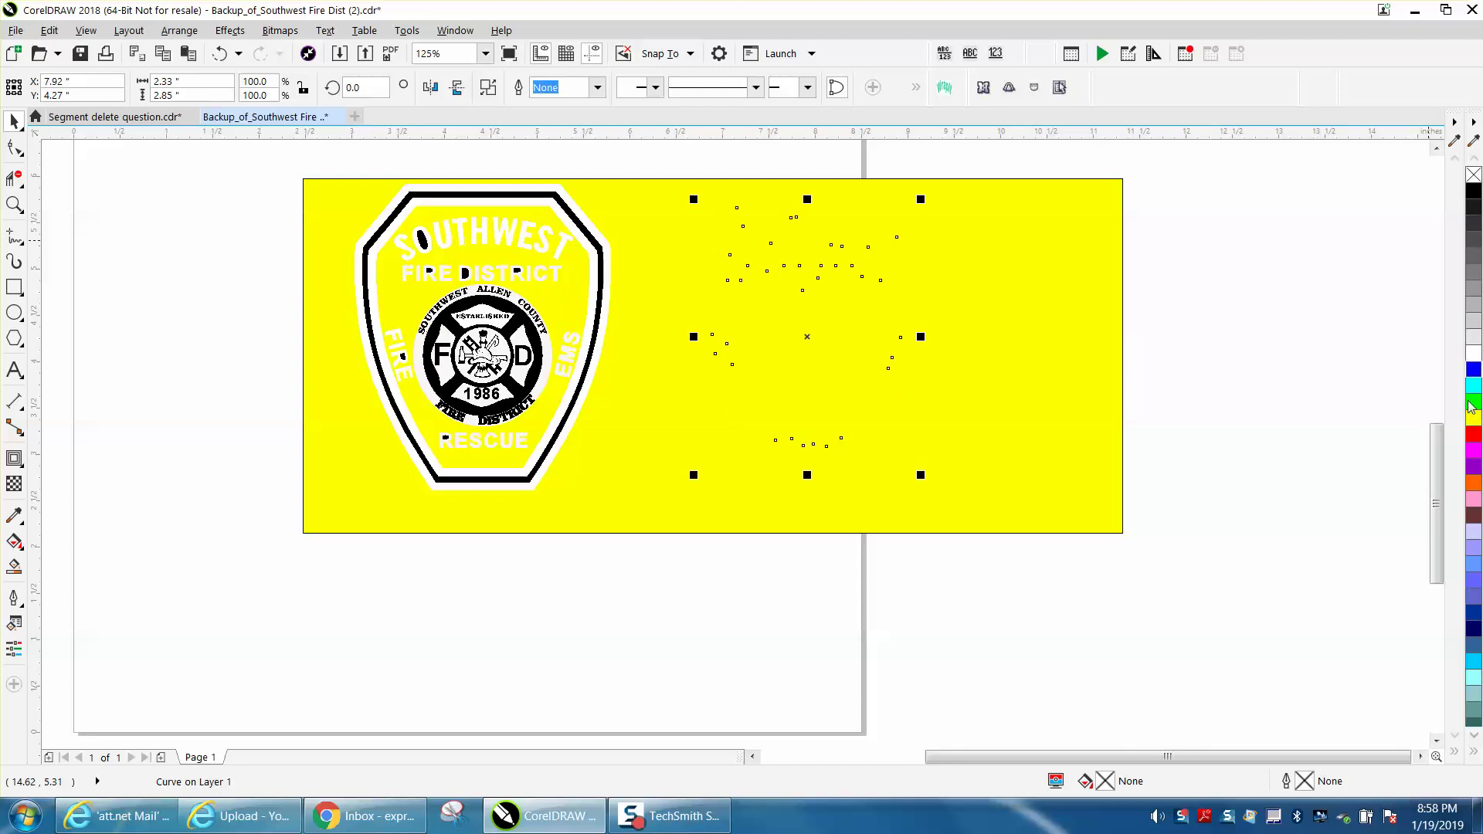
pyautogui.rightClick(1475, 434)
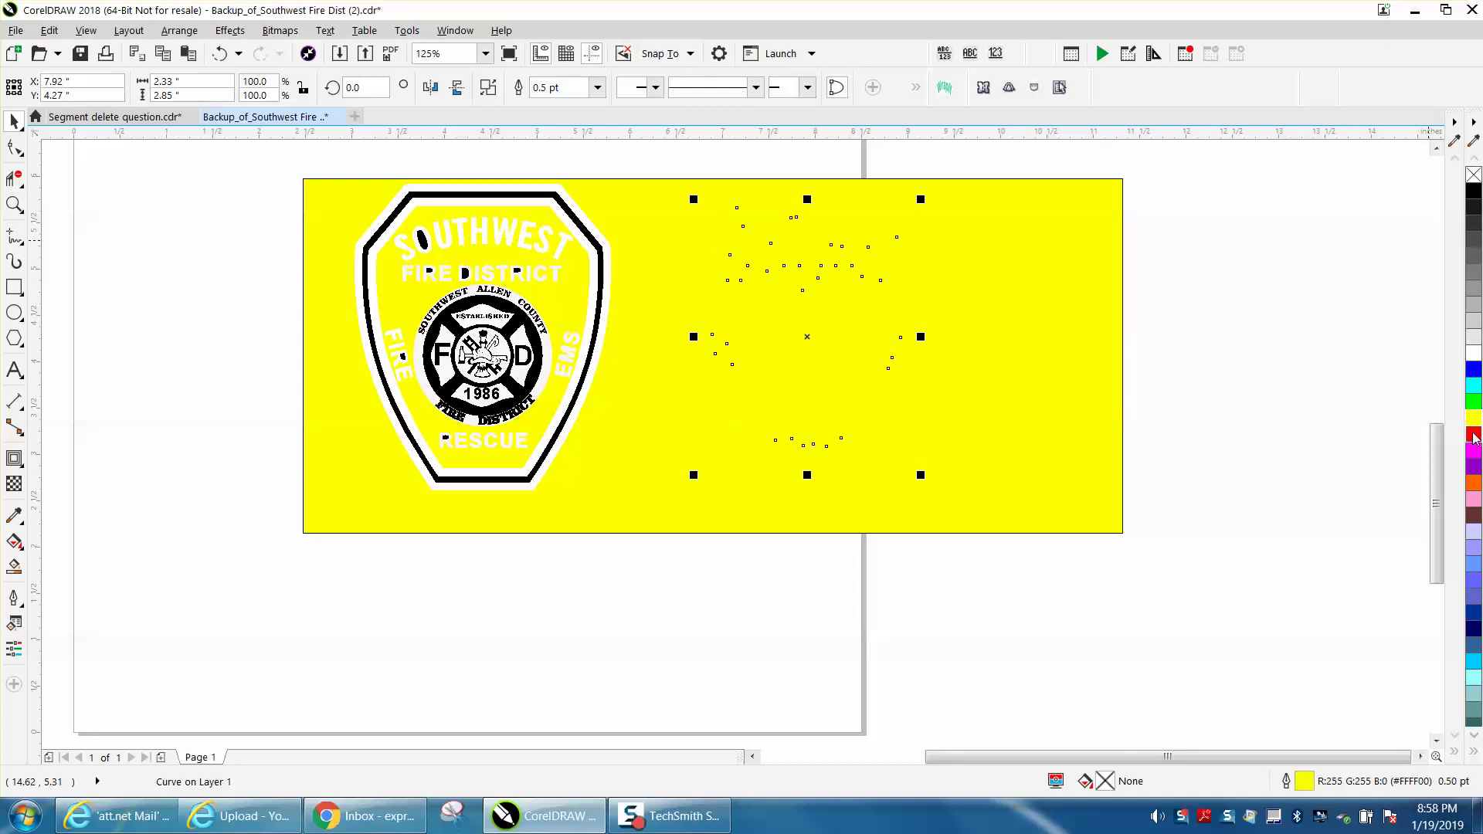
pyautogui.click(14, 204)
pyautogui.scroll(5, 857, 317)
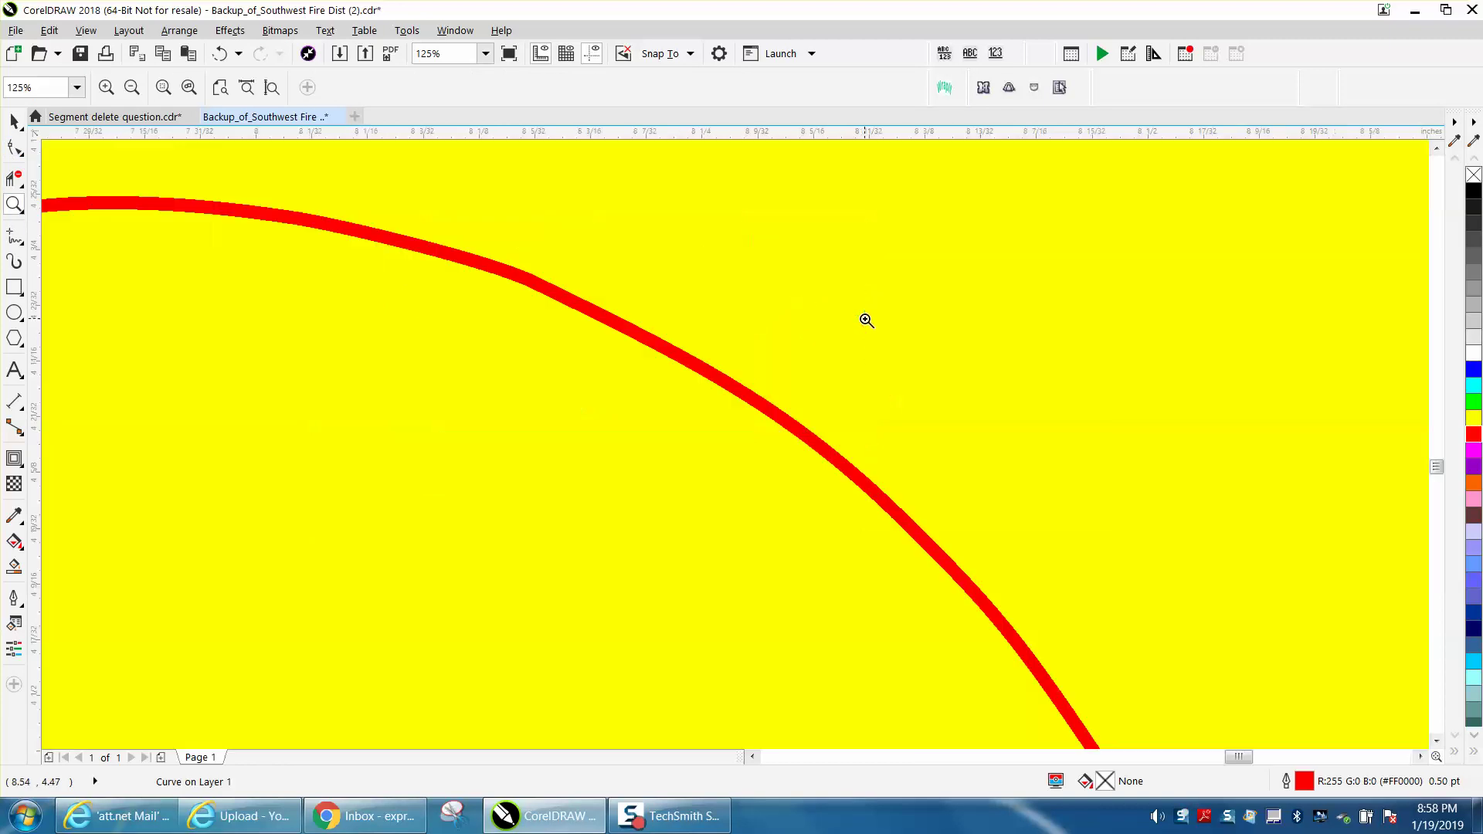
pyautogui.scroll(-2, 742, 340)
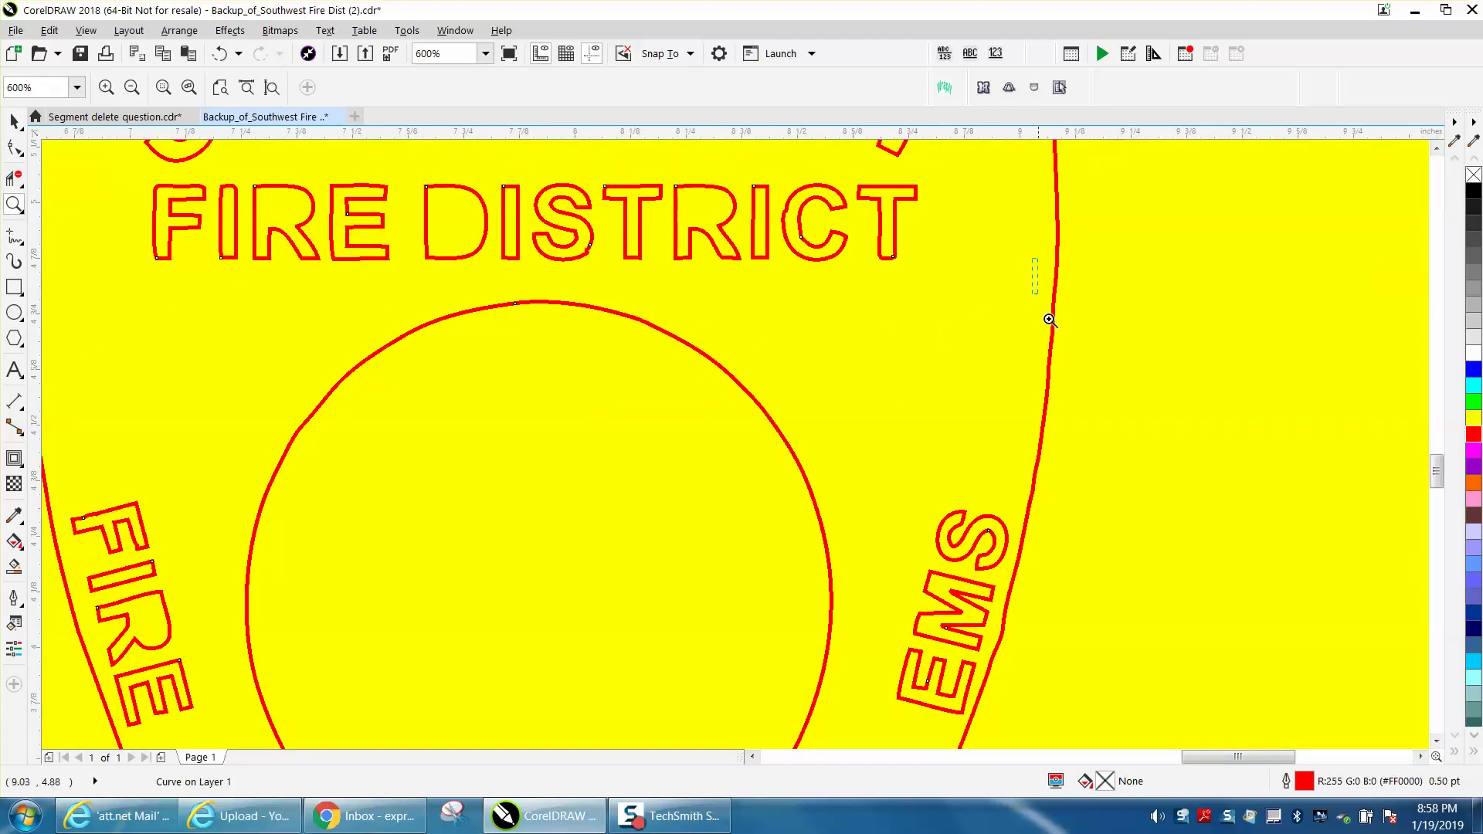
pyautogui.click(1077, 358)
pyautogui.scroll(-5, 726, 343)
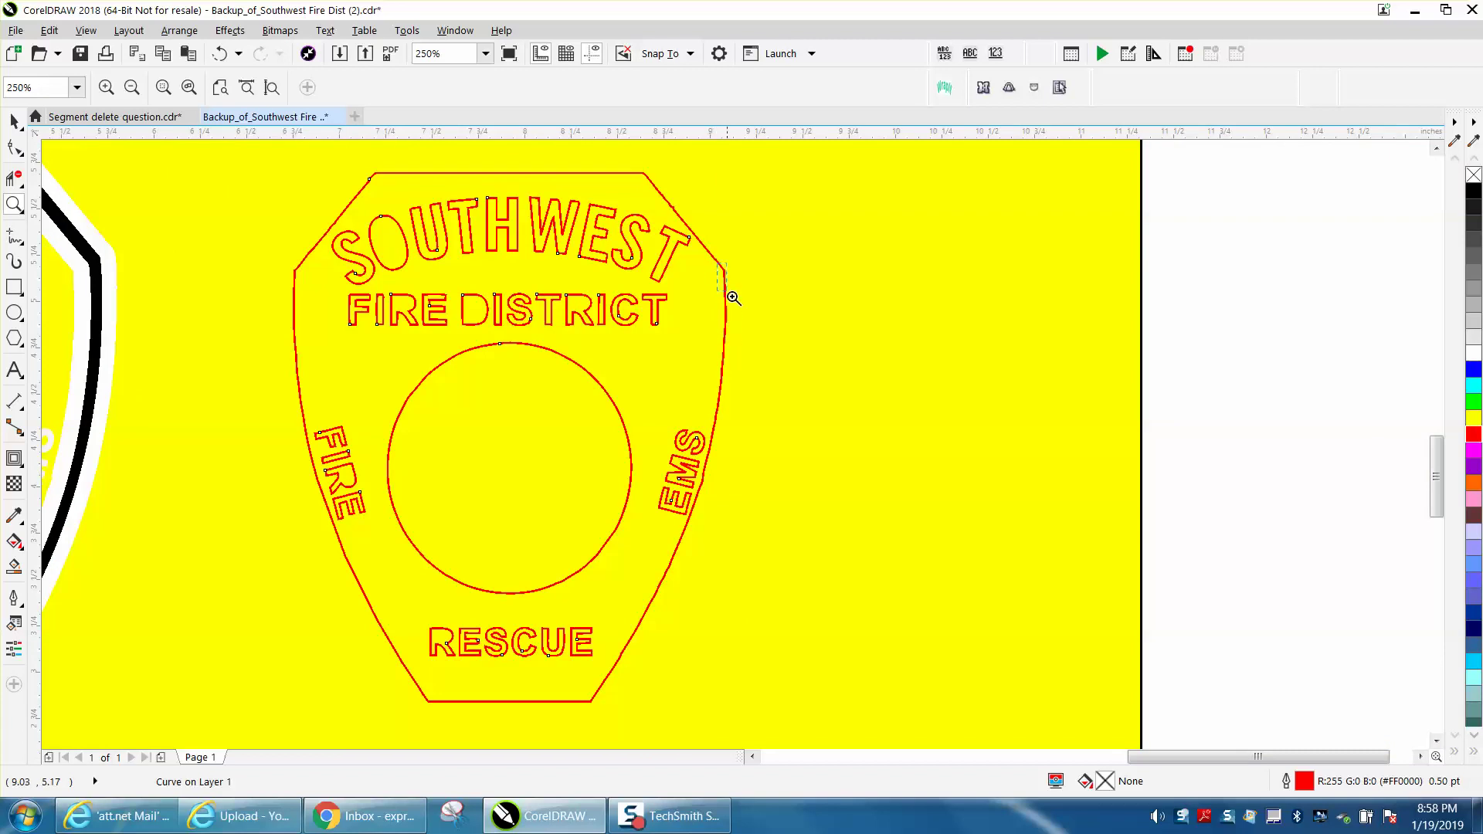
pyautogui.scroll(5, 738, 297)
pyautogui.scroll(-5, 655, 313)
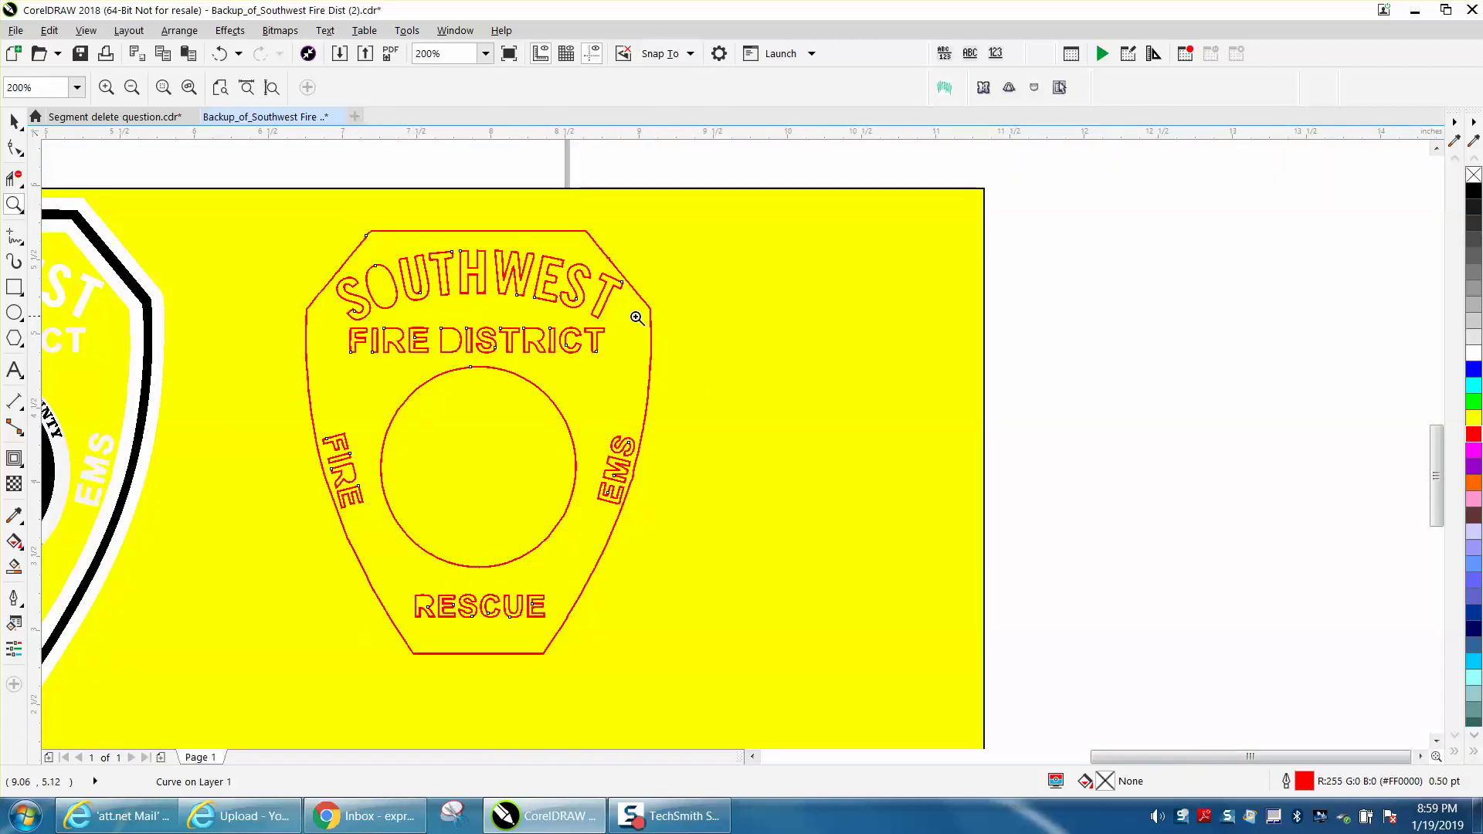
# Switch to Enhanced display and zoom back out to 125% to show the whole yellow sheet.
pyautogui.click(58, 35)
pyautogui.moveTo(86, 31)
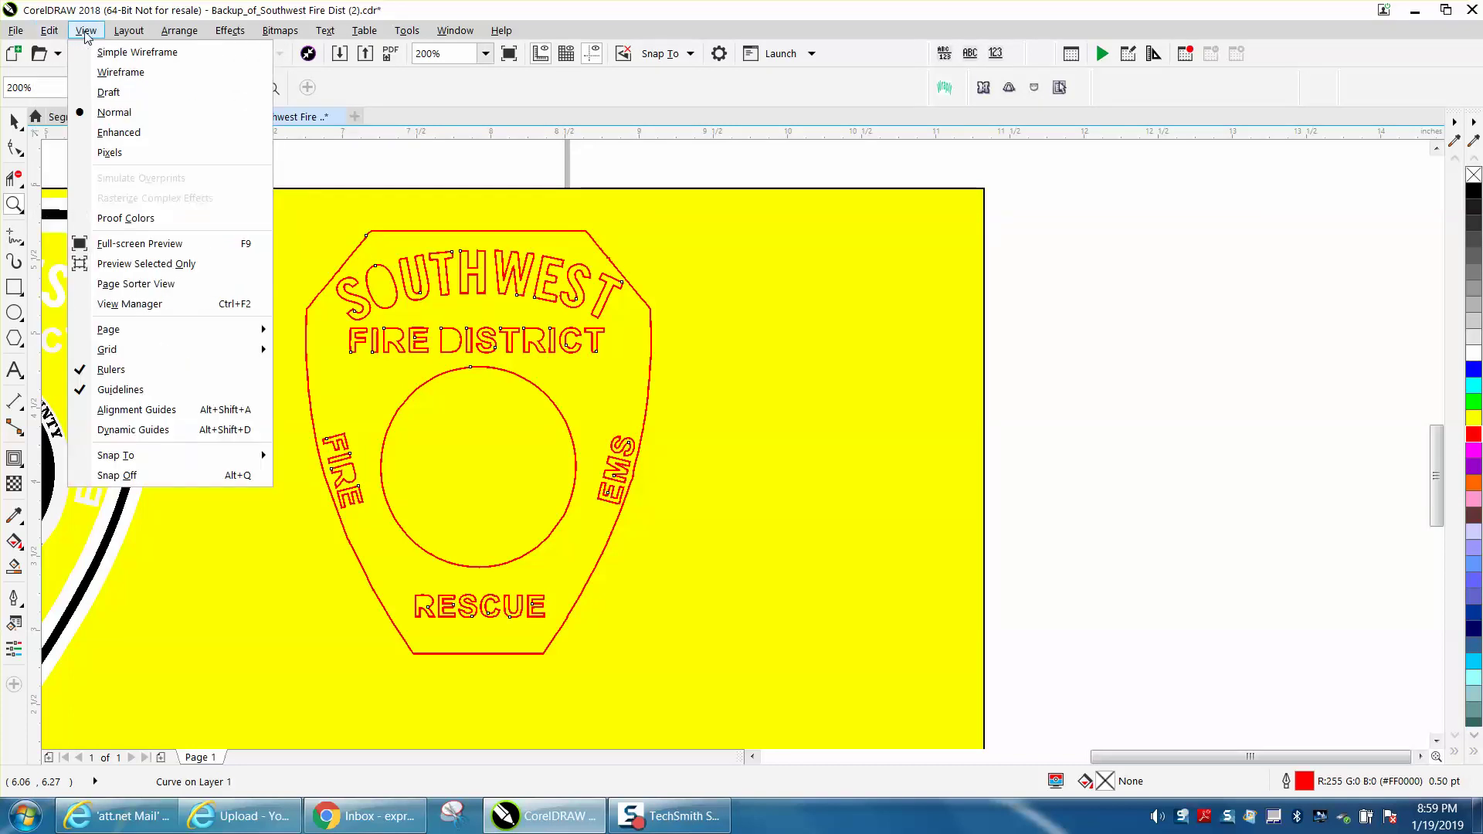
pyautogui.click(123, 136)
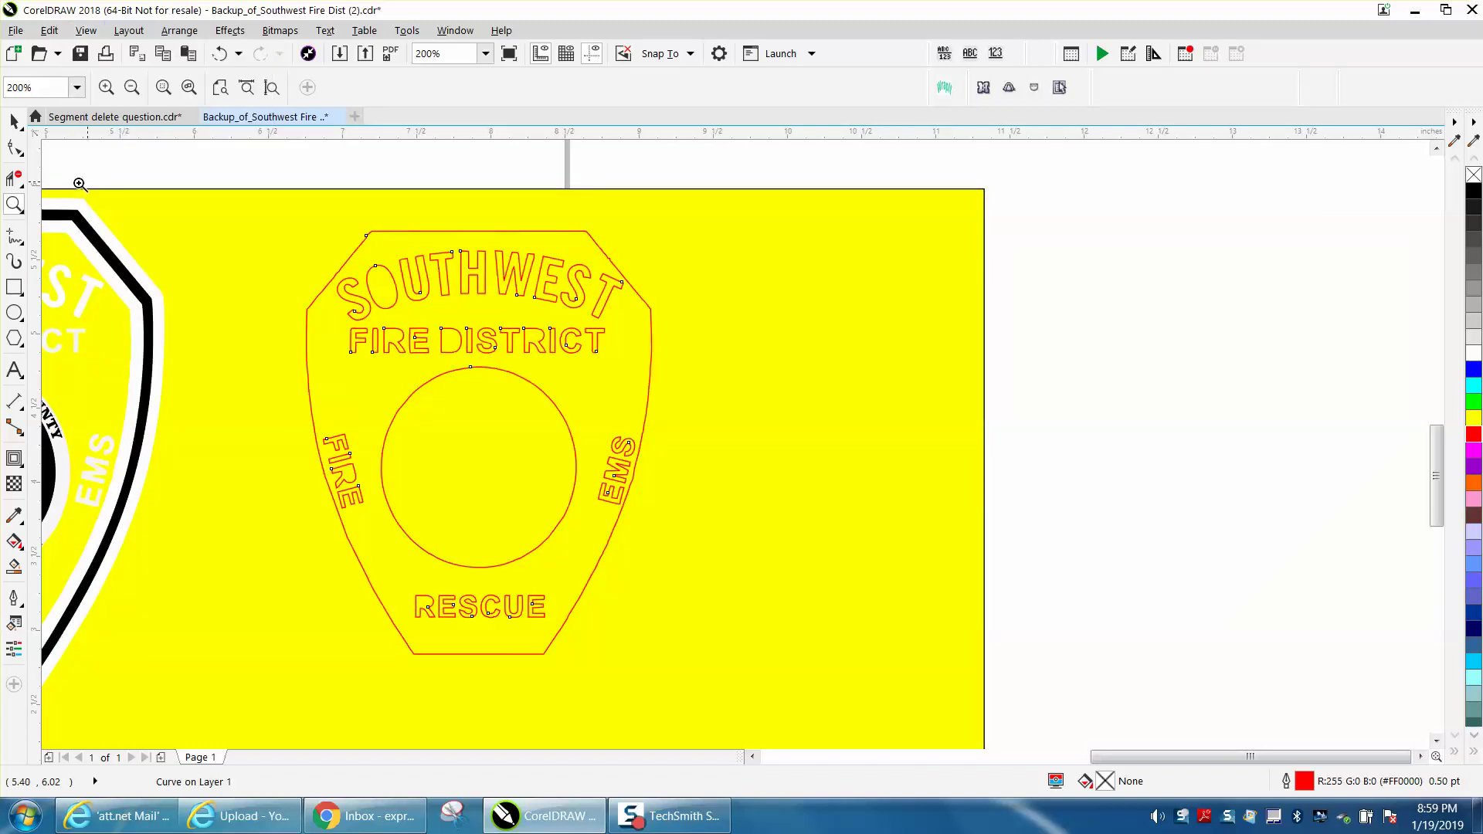
pyautogui.moveTo(644, 328); pyautogui.dragTo(679, 387)
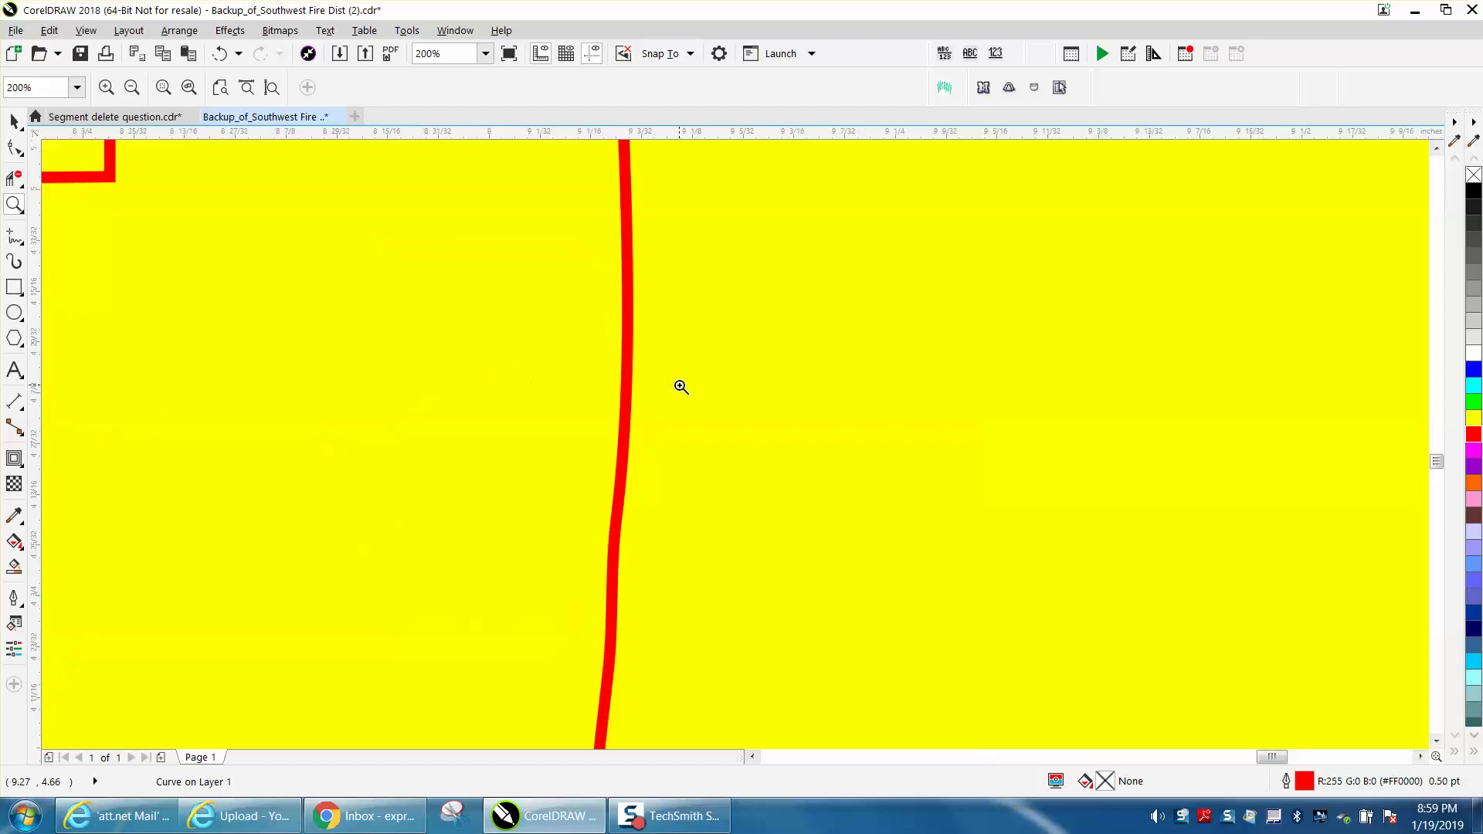
pyautogui.scroll(-3, 592, 345)
pyautogui.scroll(-5, 592, 345)
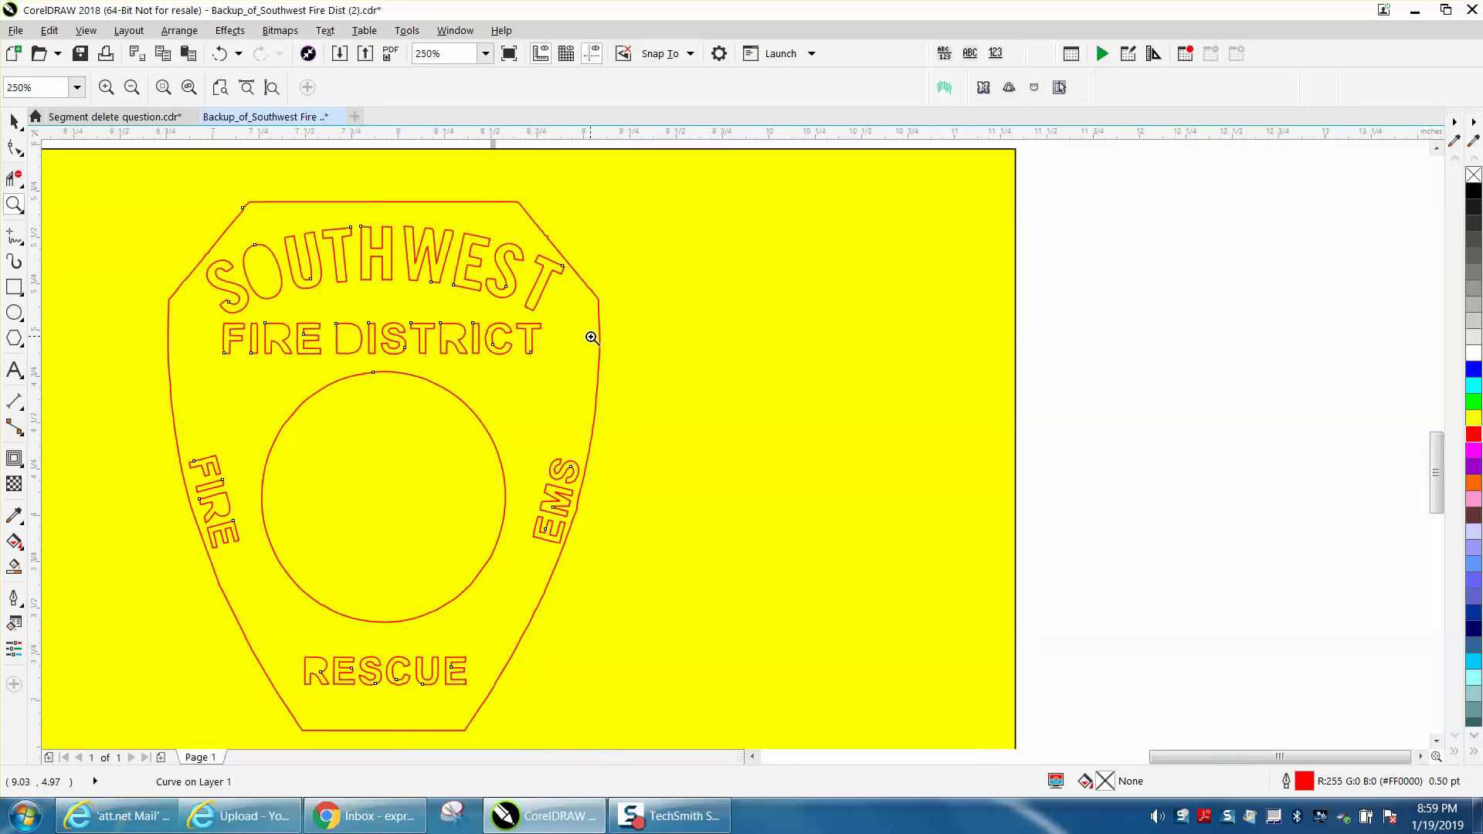
pyautogui.scroll(-2, 591, 337)
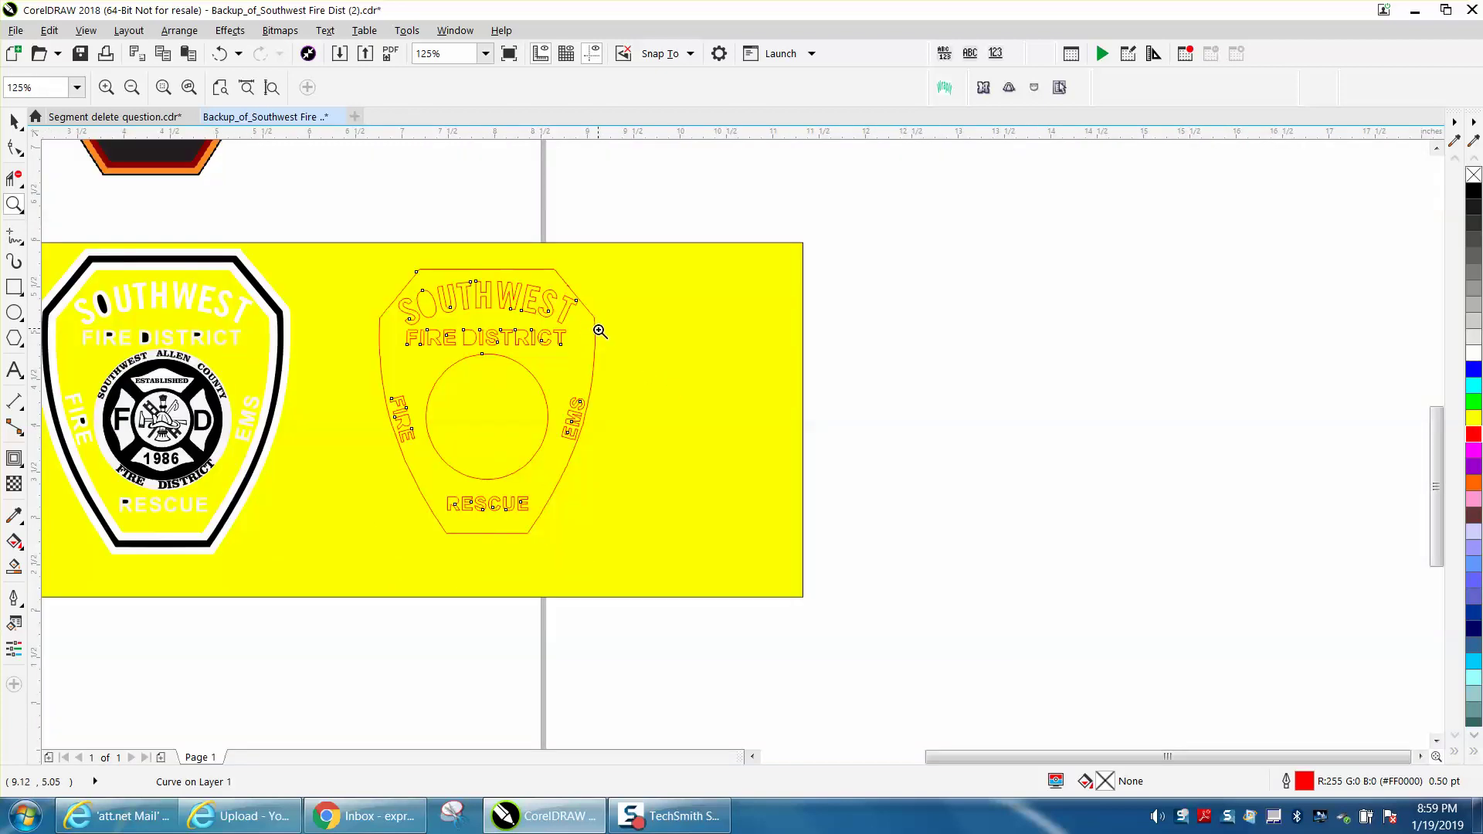
pyautogui.click(14, 121)
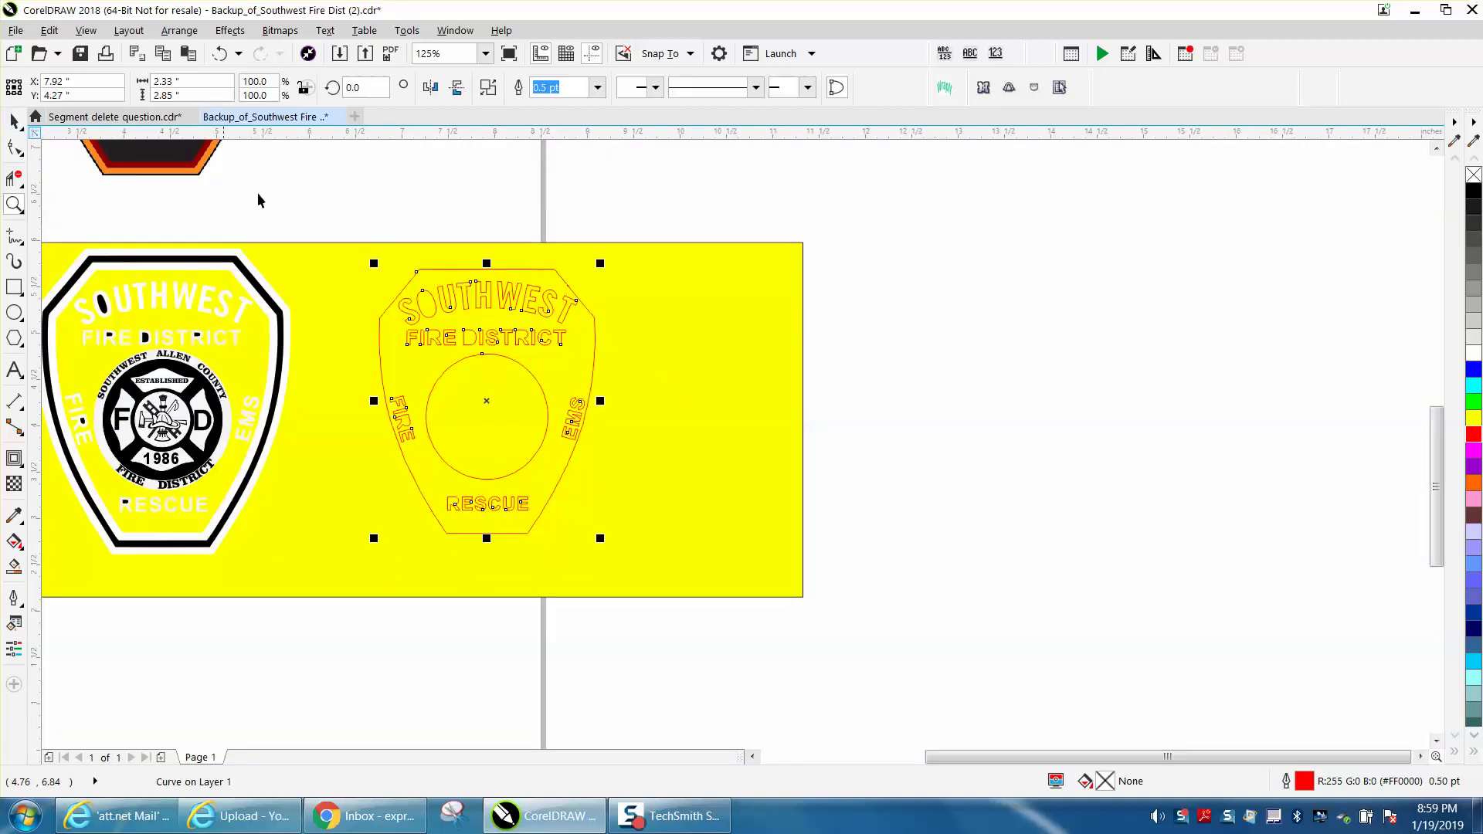
# Move the thick black badge outline and the cross emblem onto the traced badge.
pyautogui.press('Escape')
pyautogui.click(241, 266)
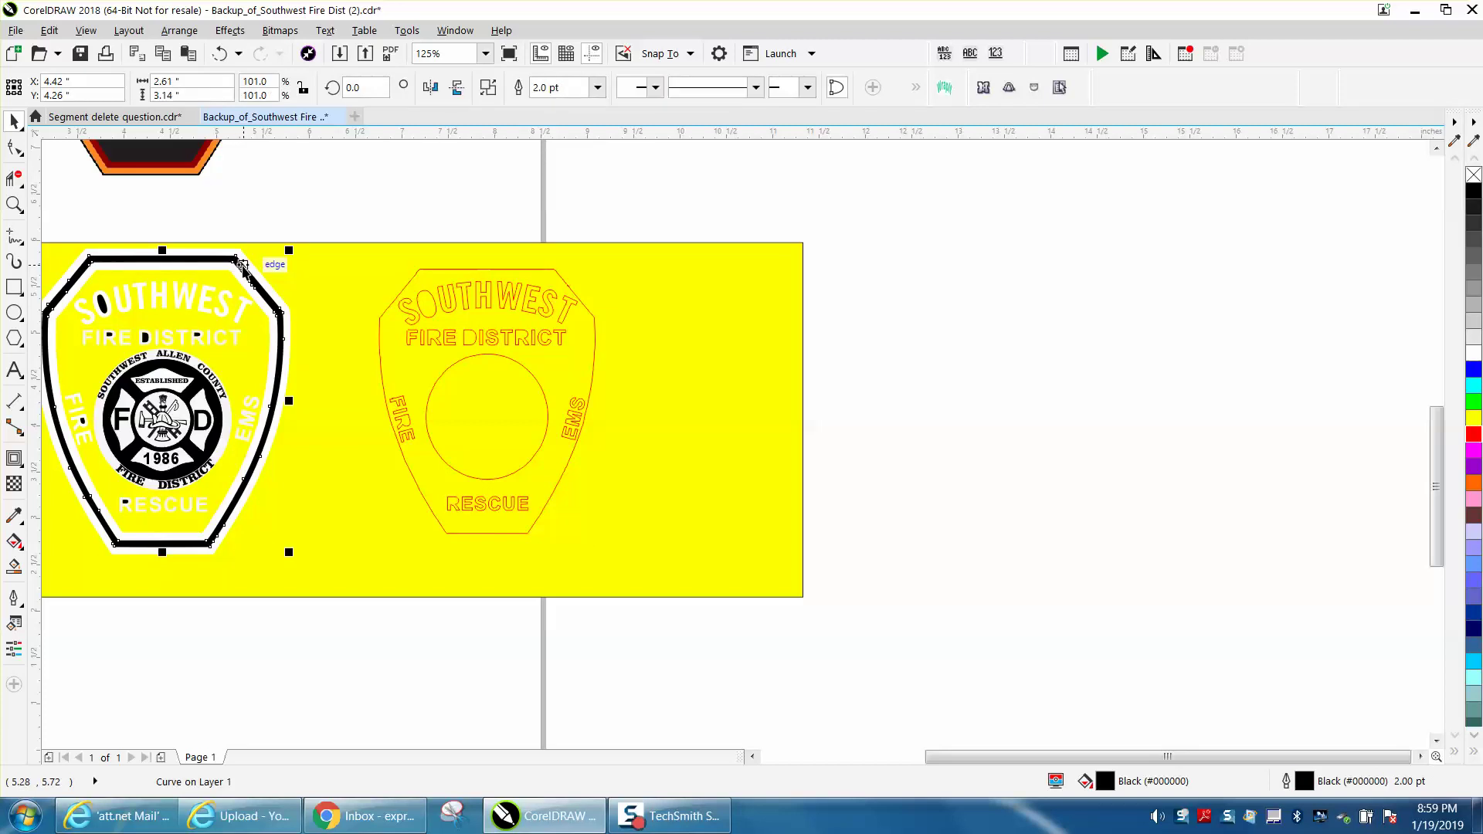
pyautogui.hotkey('ctrl', 'z')
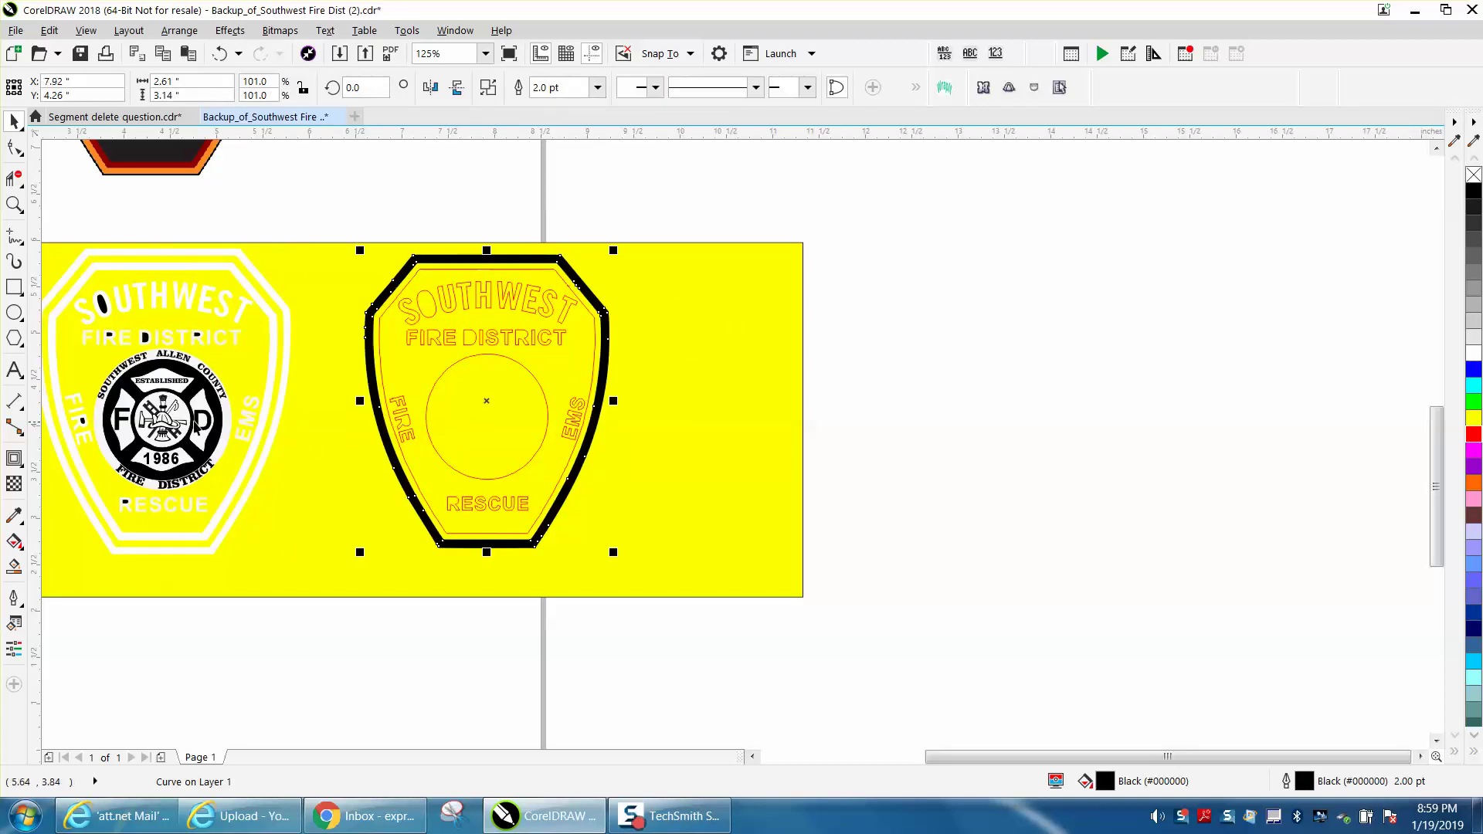
pyautogui.click(183, 417)
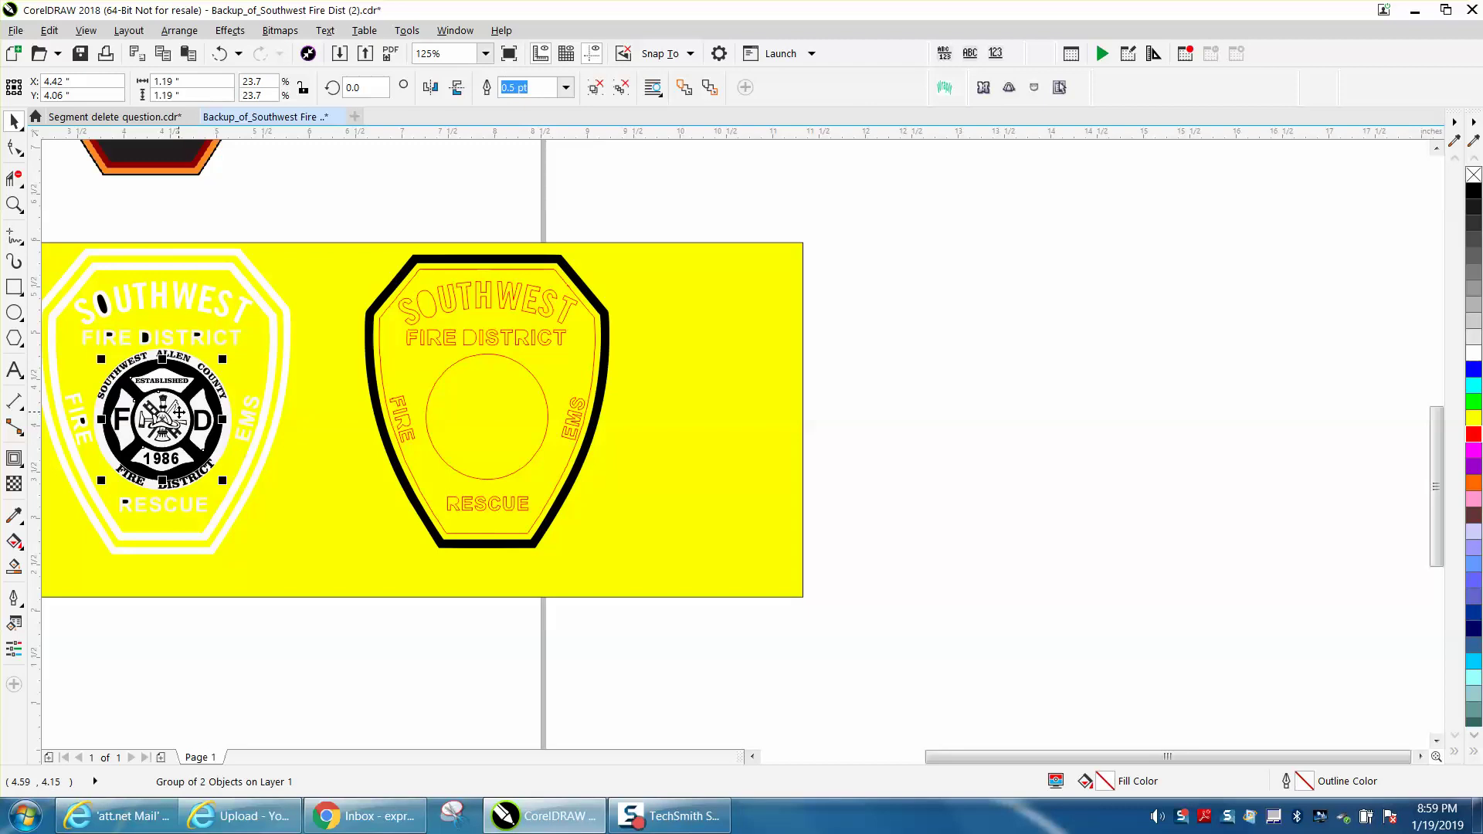
pyautogui.hotkey('ctrl', 'r')
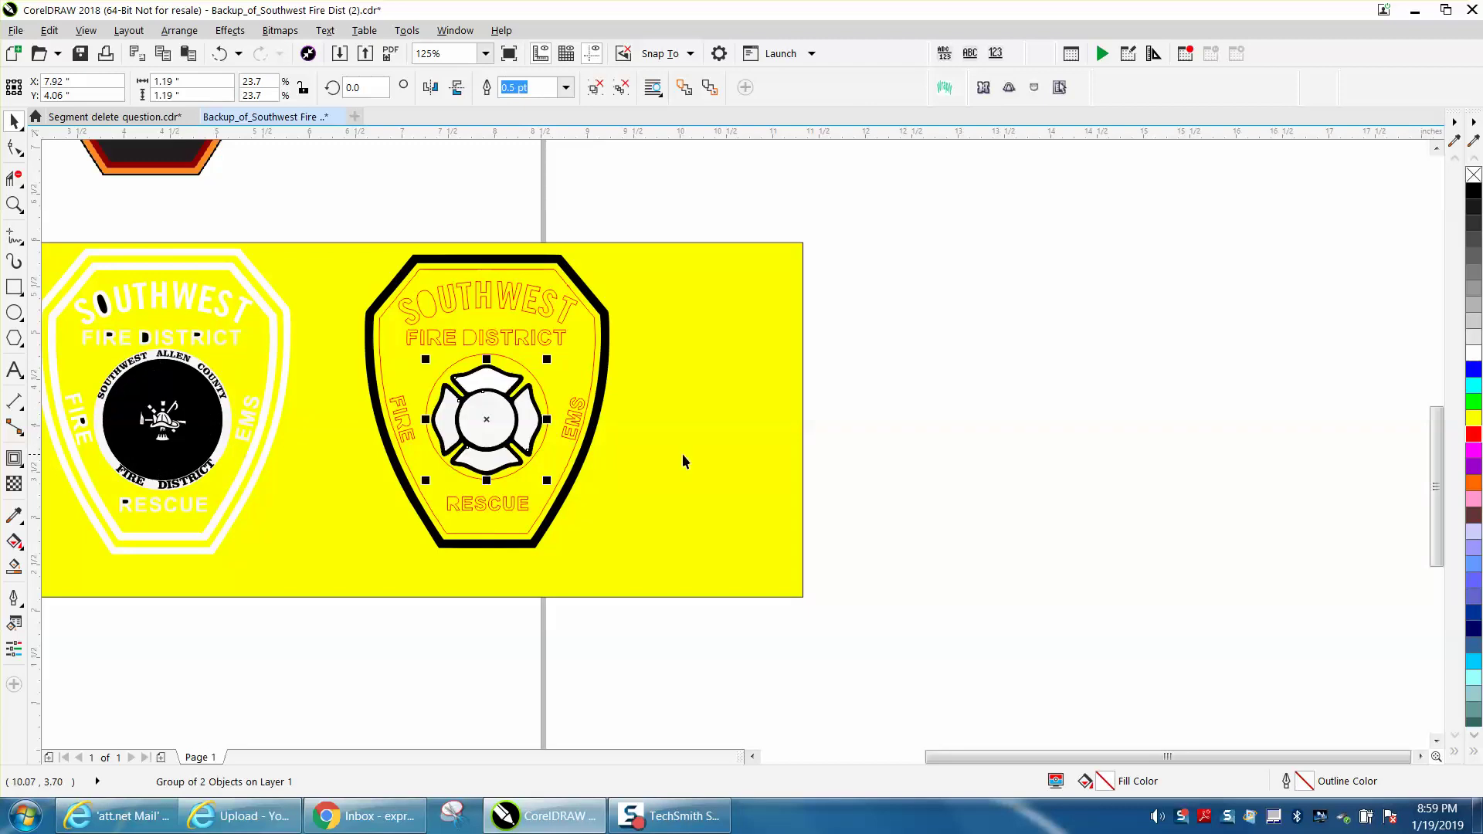
pyautogui.click(196, 37)
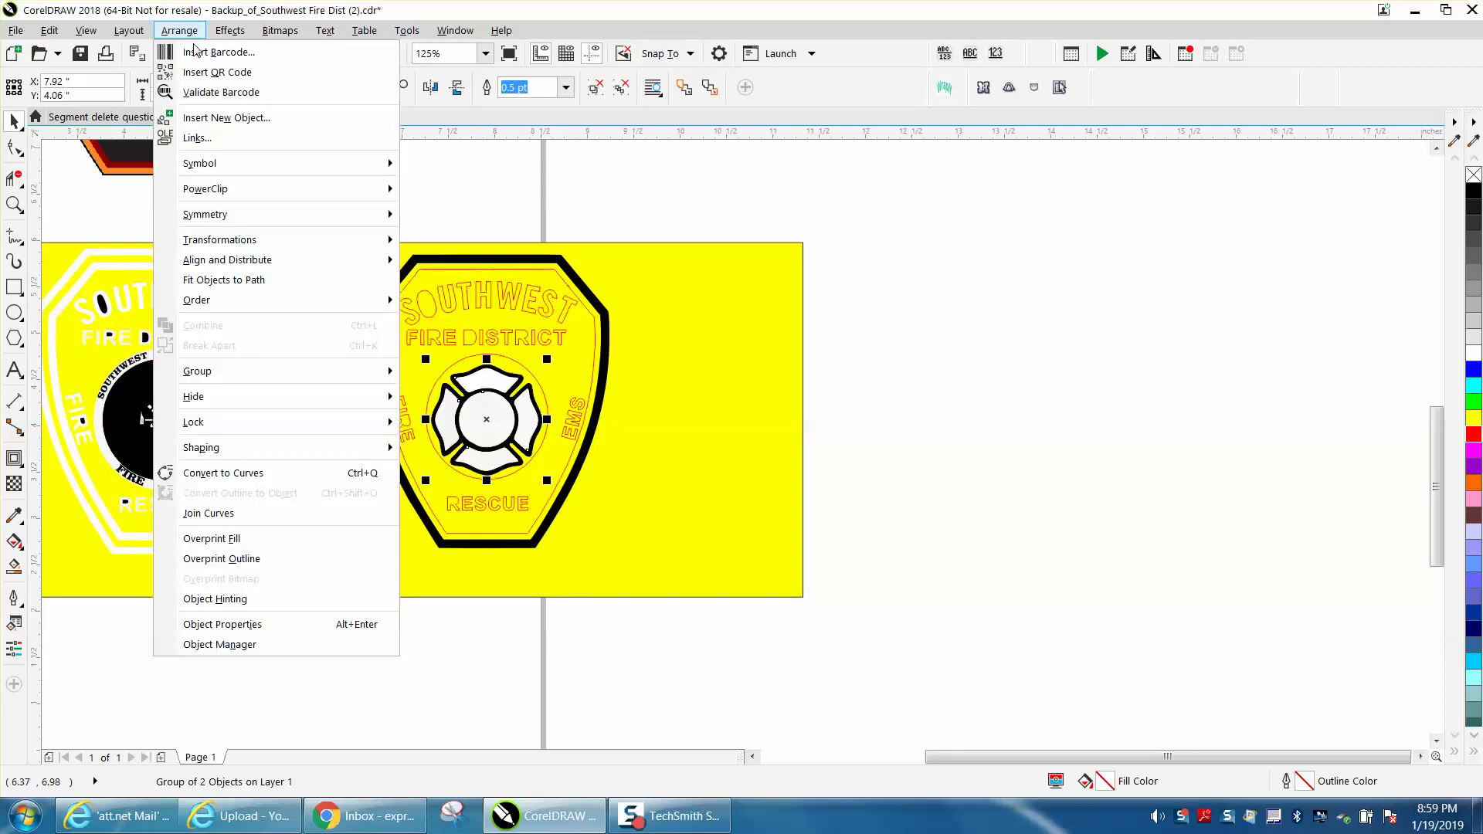
# Ungroup the traced badge's cross emblem and delete its white-filled cross, keeping the outline.
pyautogui.moveTo(215, 376)
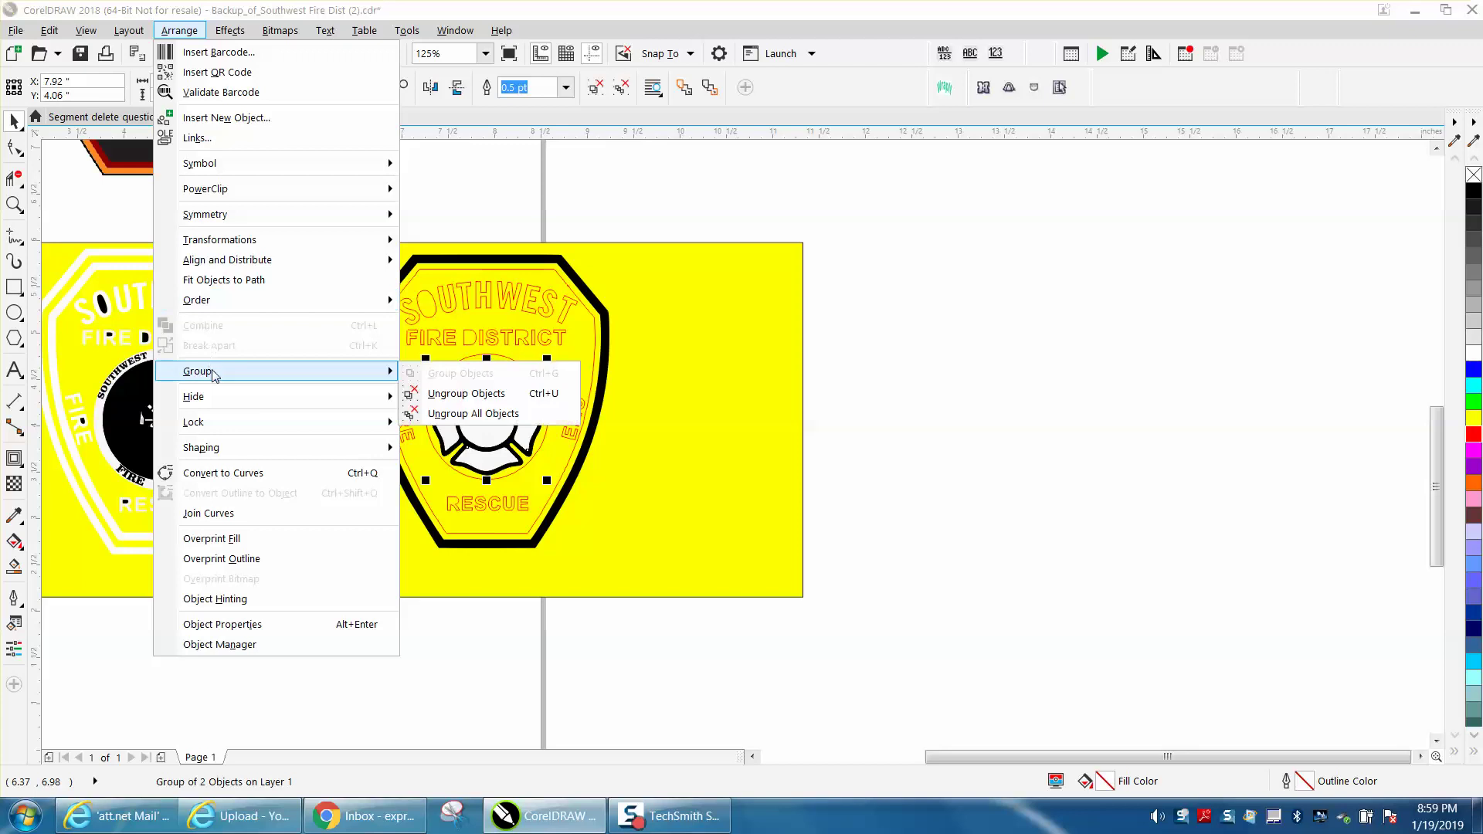
pyautogui.click(438, 394)
pyautogui.click(494, 412)
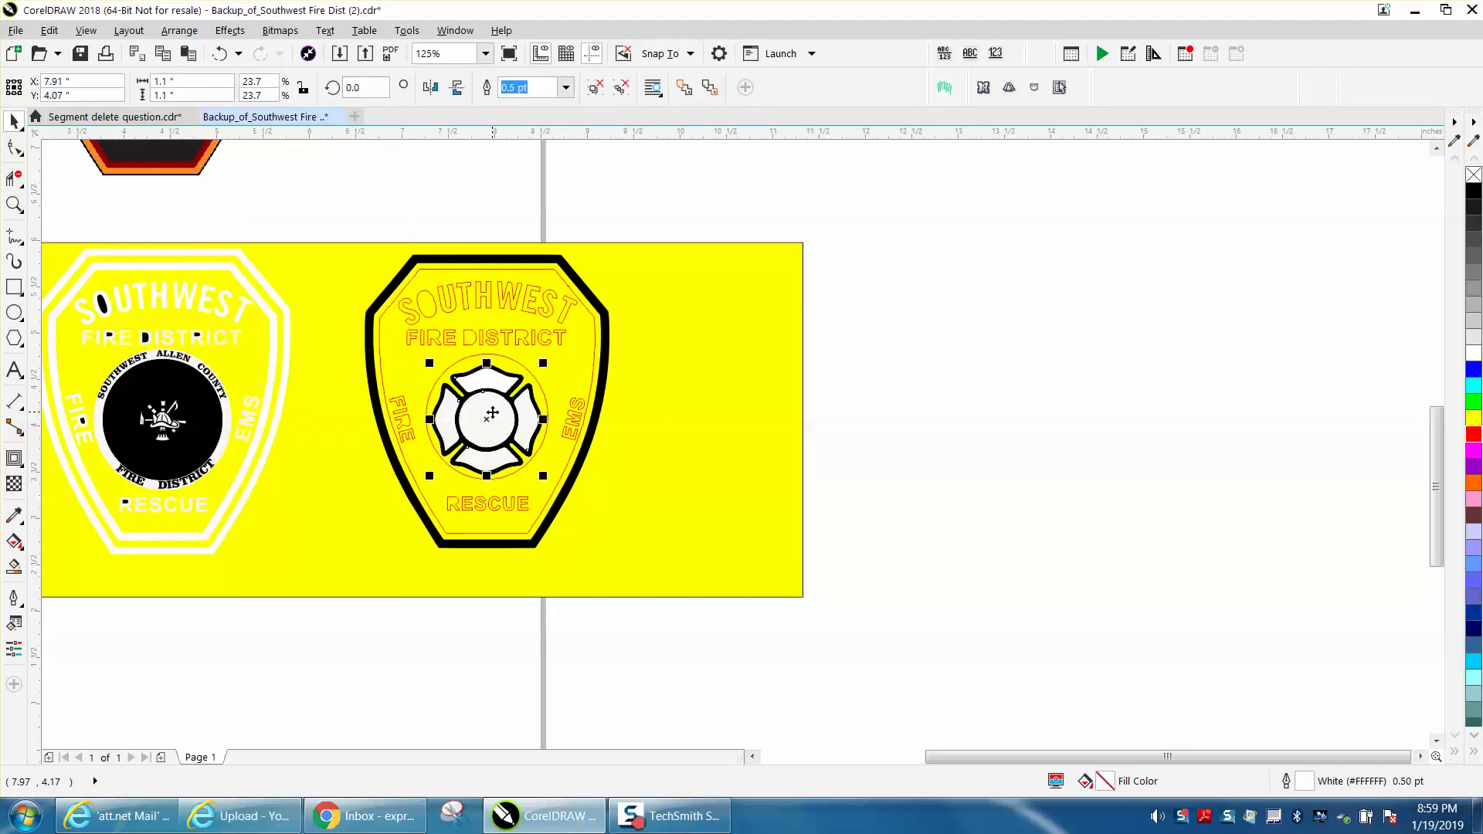
pyautogui.press('Delete')
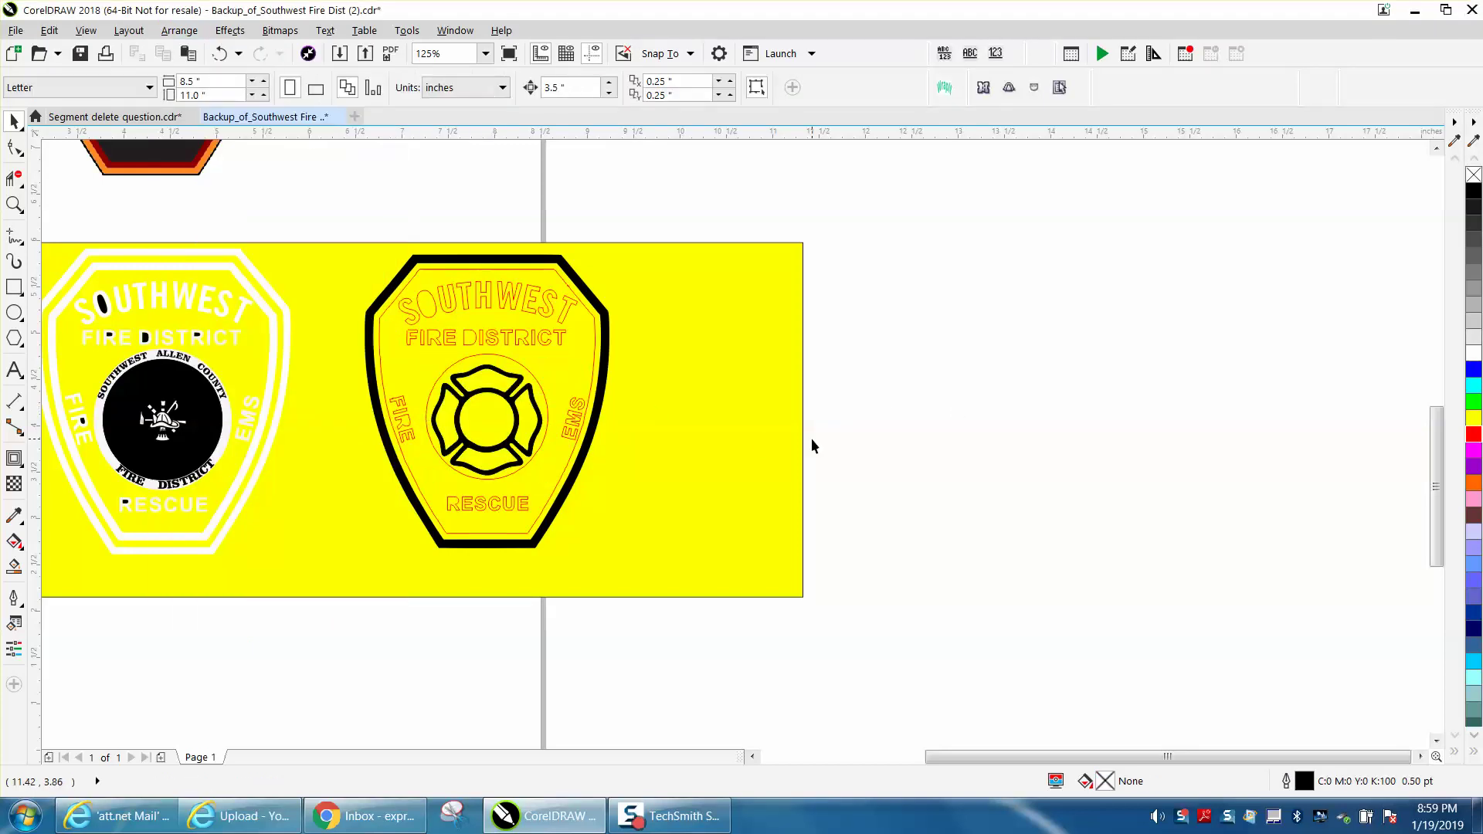
# Drag the black ring-text circle off the original badge to sit below it.
pyautogui.click(207, 422)
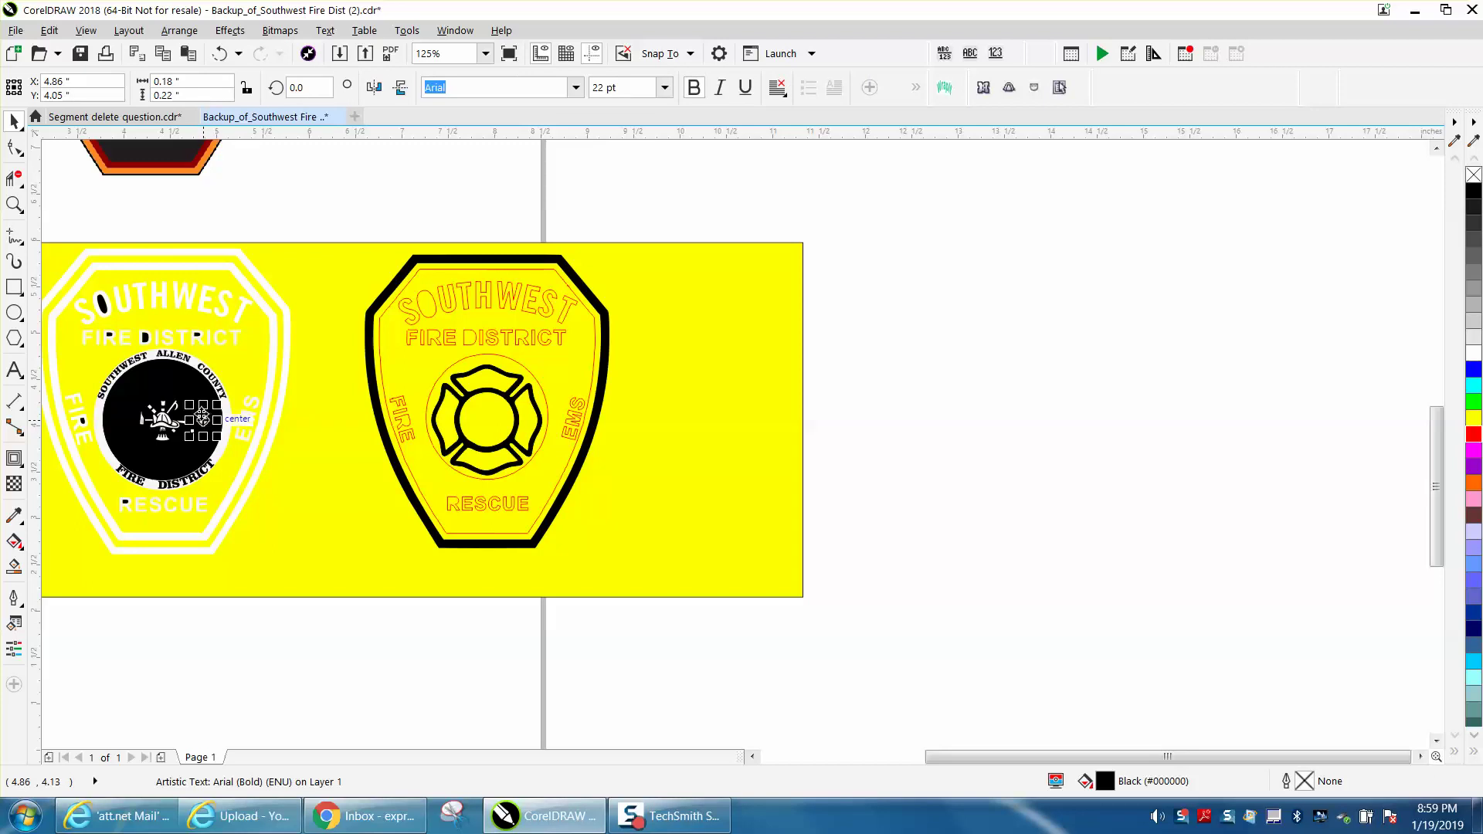
pyautogui.click(199, 641)
pyautogui.click(201, 392)
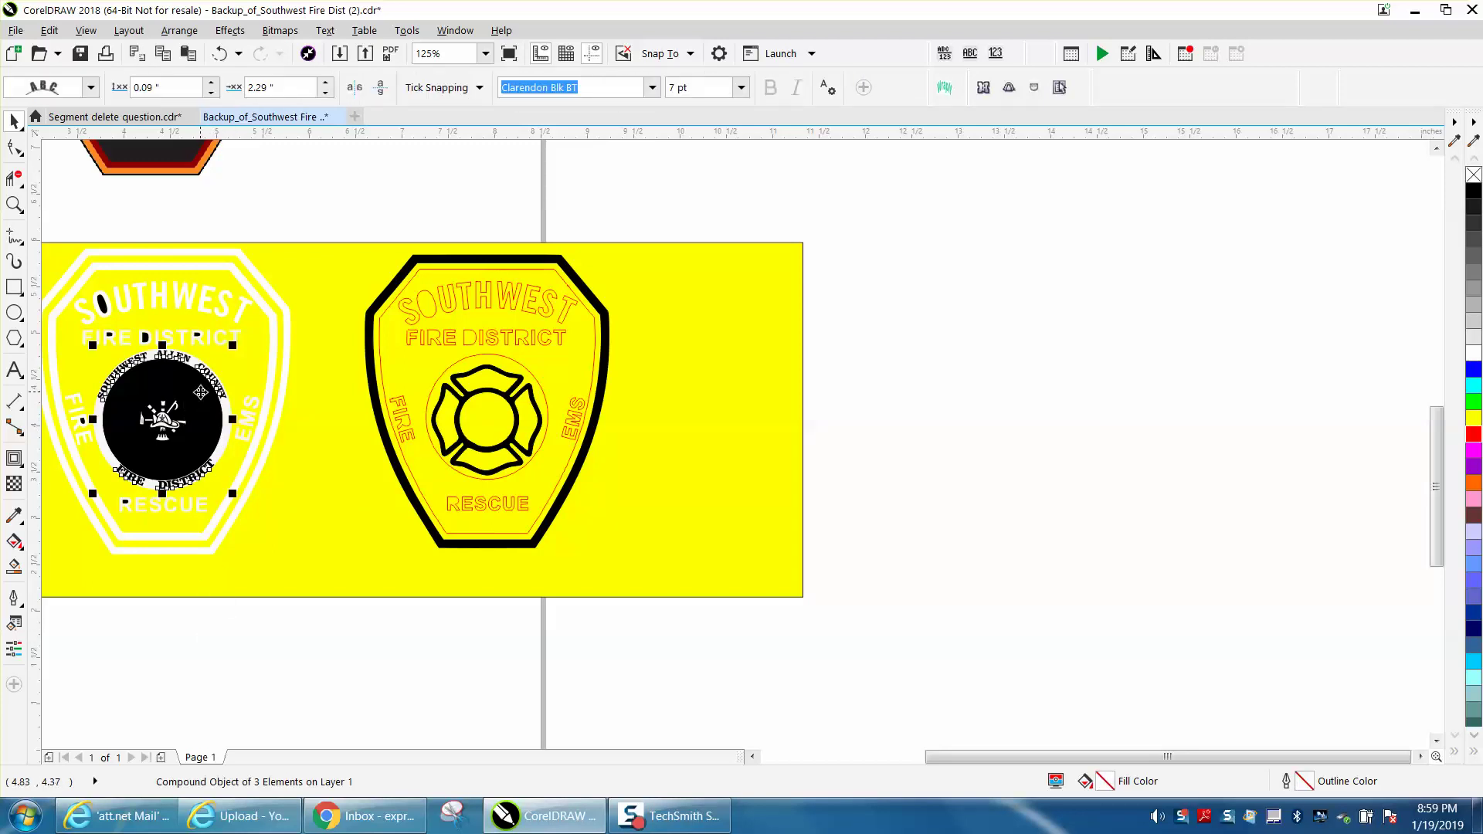
pyautogui.moveTo(201, 392); pyautogui.dragTo(367, 571)
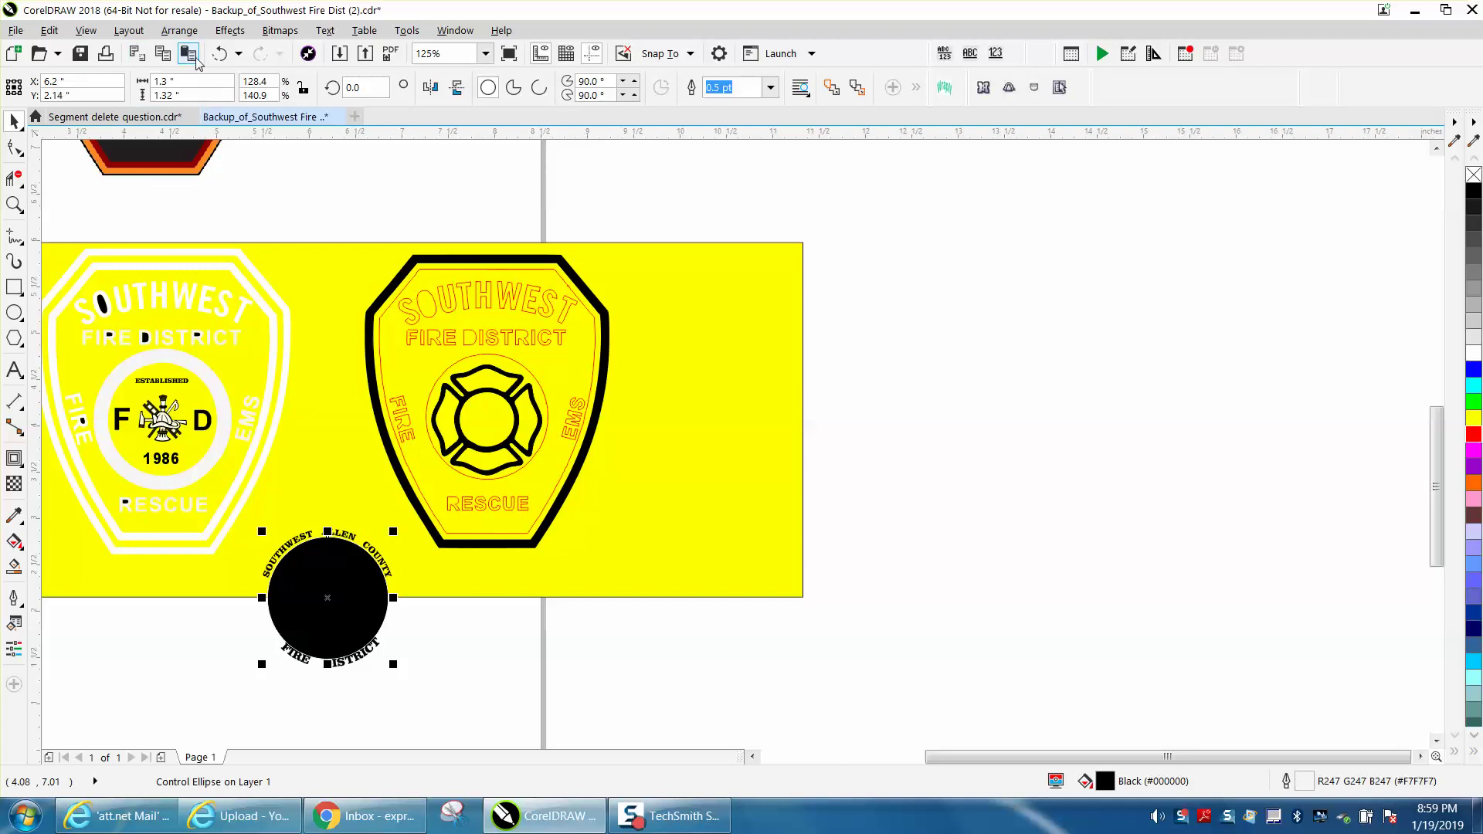
# Undo the last three moves of the ring-text circle.
pyautogui.click(220, 55)
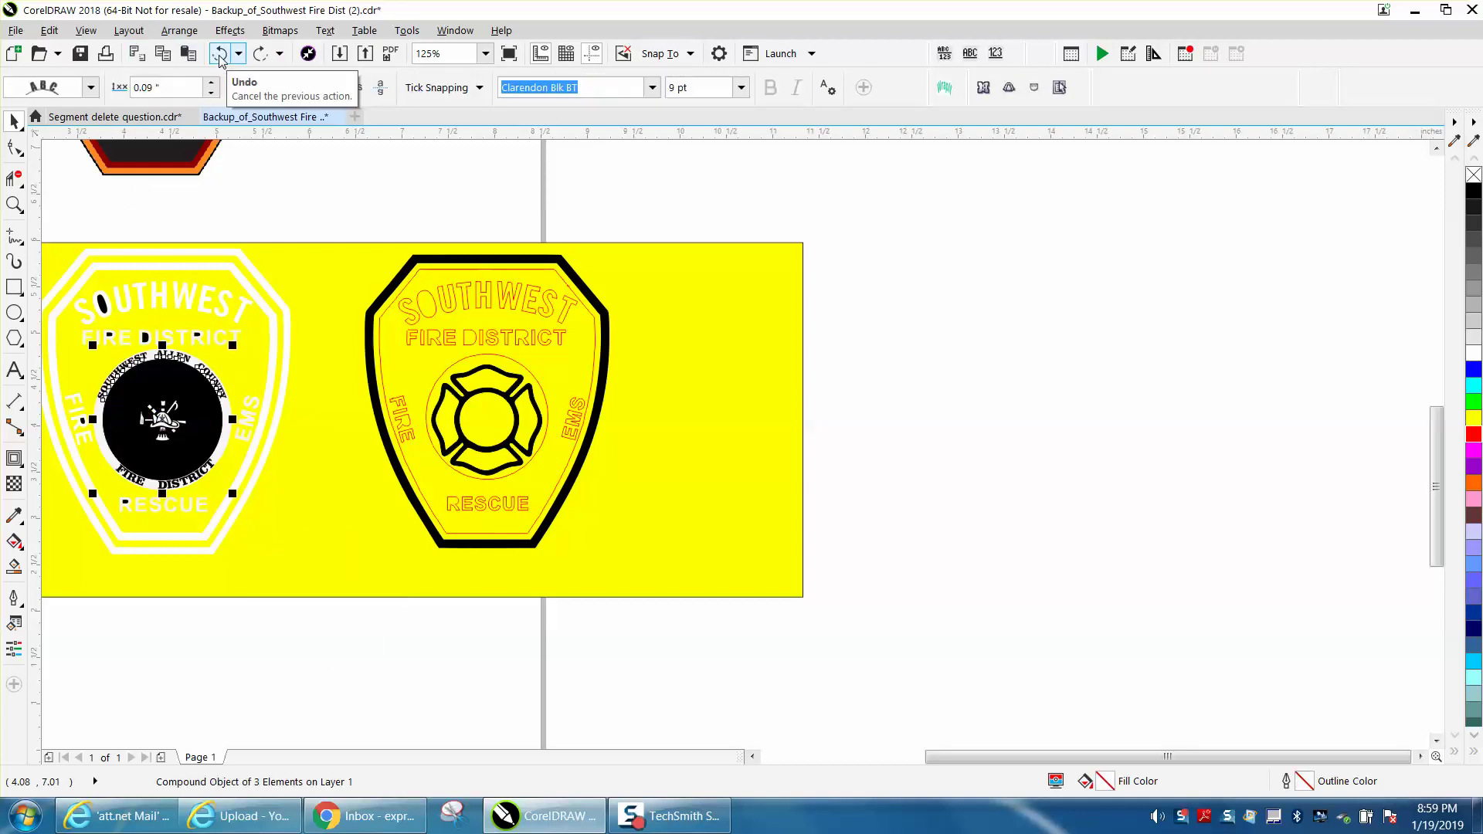
pyautogui.click(221, 56)
pyautogui.click(220, 55)
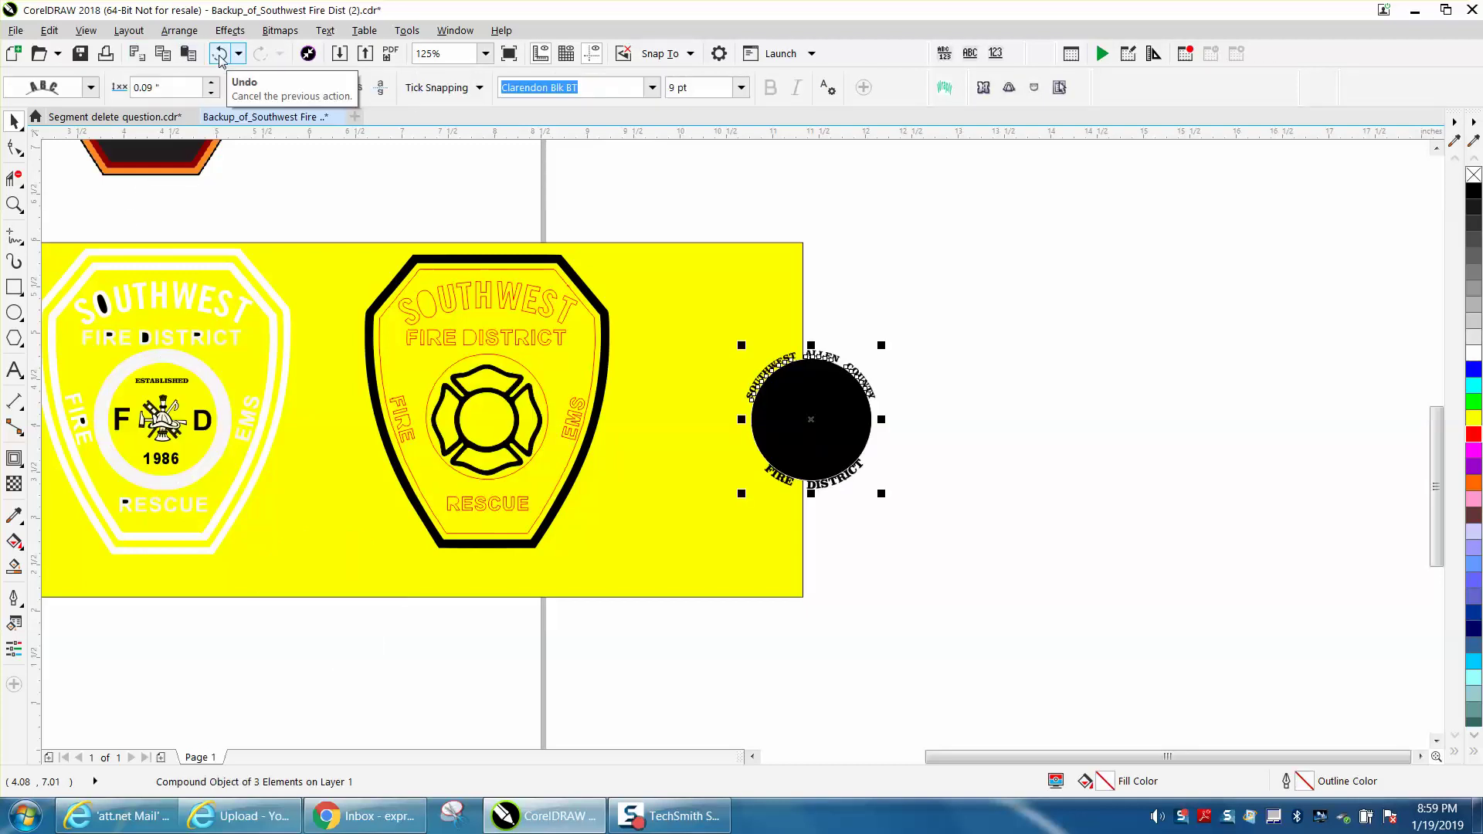
# Move the D, F, ESTABLISHED and 1986 texts into the traced badge's cross.
pyautogui.click(200, 419)
pyautogui.moveTo(199, 420); pyautogui.dragTo(528, 419)
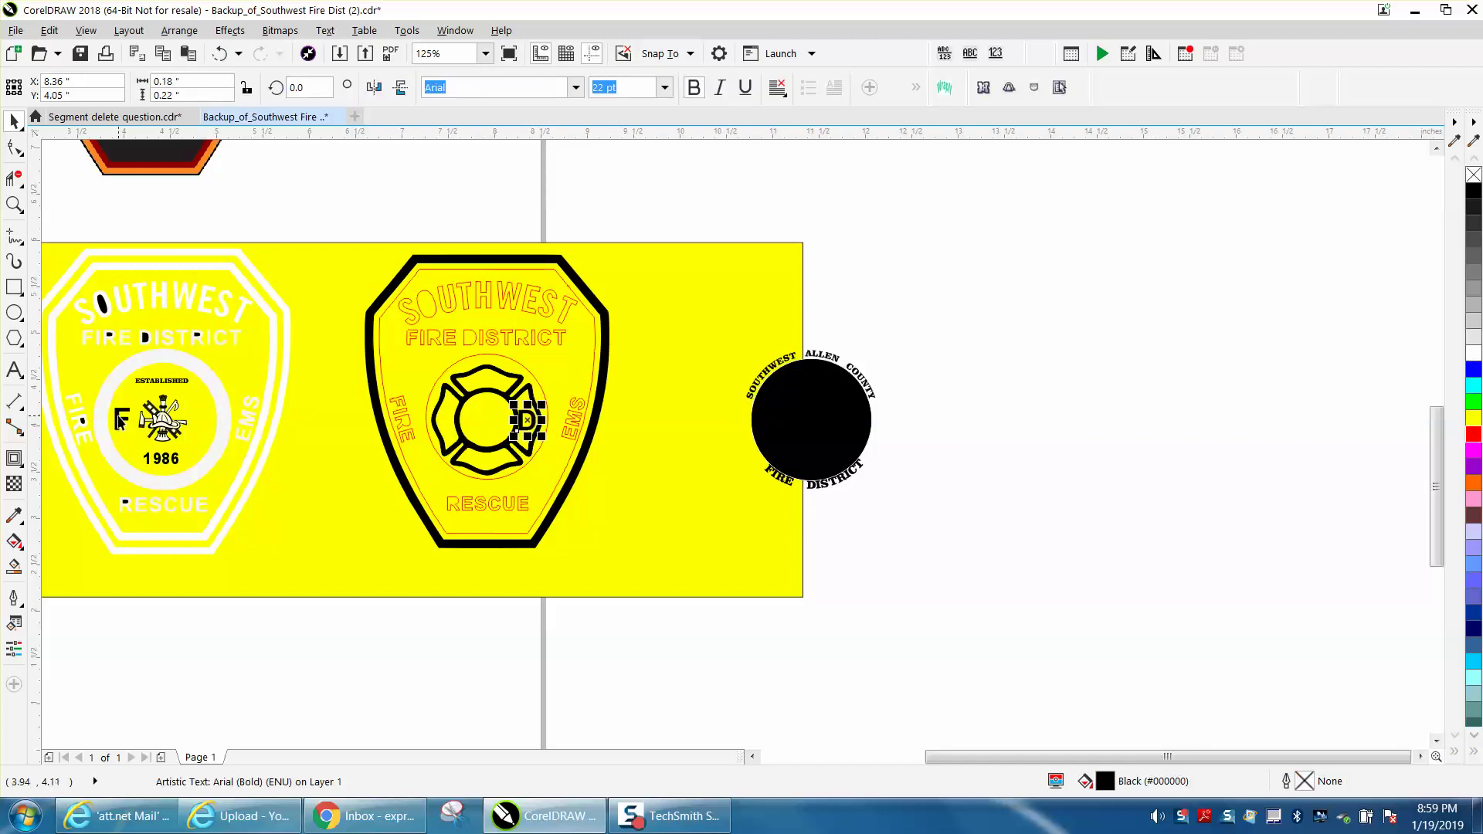
pyautogui.click(122, 420)
pyautogui.moveTo(121, 420); pyautogui.dragTo(446, 420)
pyautogui.moveTo(157, 387); pyautogui.dragTo(482, 386)
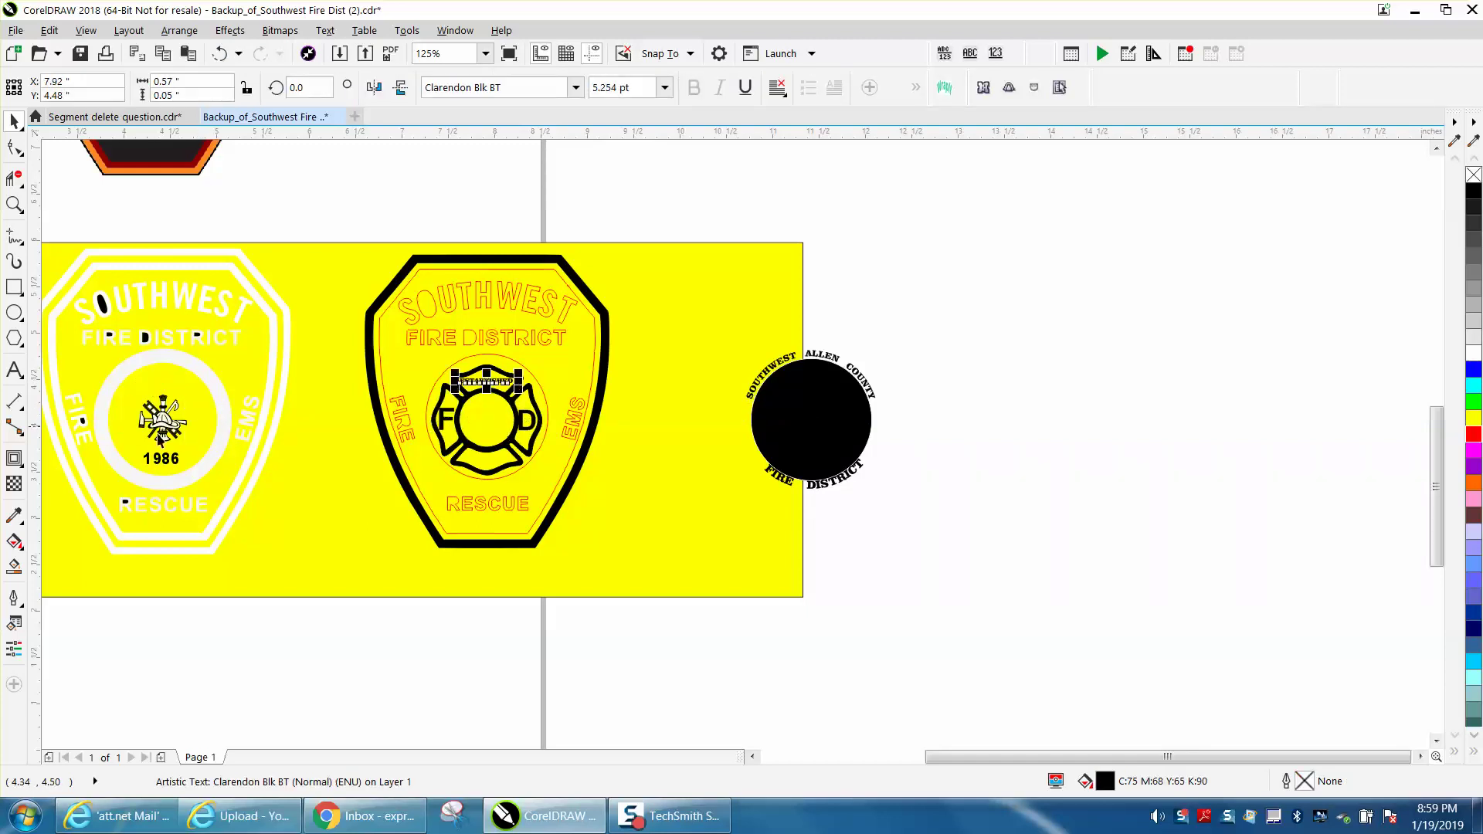
pyautogui.click(170, 464)
pyautogui.hotkey('ctrl', 'r')
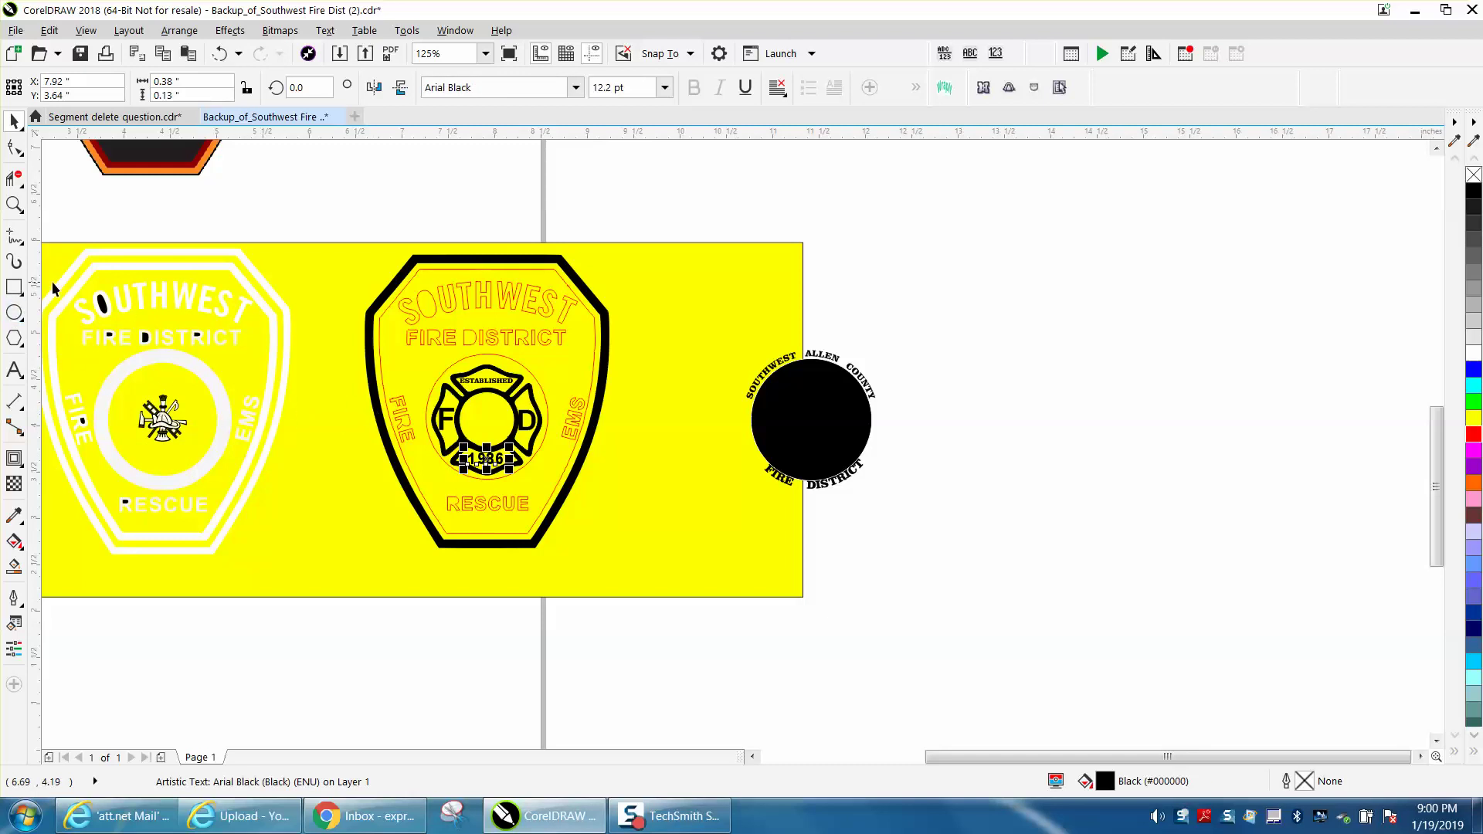
# Zoom to 330% on both badge centres and select a piece of the helmet emblem.
pyautogui.click(14, 204)
pyautogui.moveTo(99, 363); pyautogui.dragTo(628, 495)
pyautogui.click(14, 121)
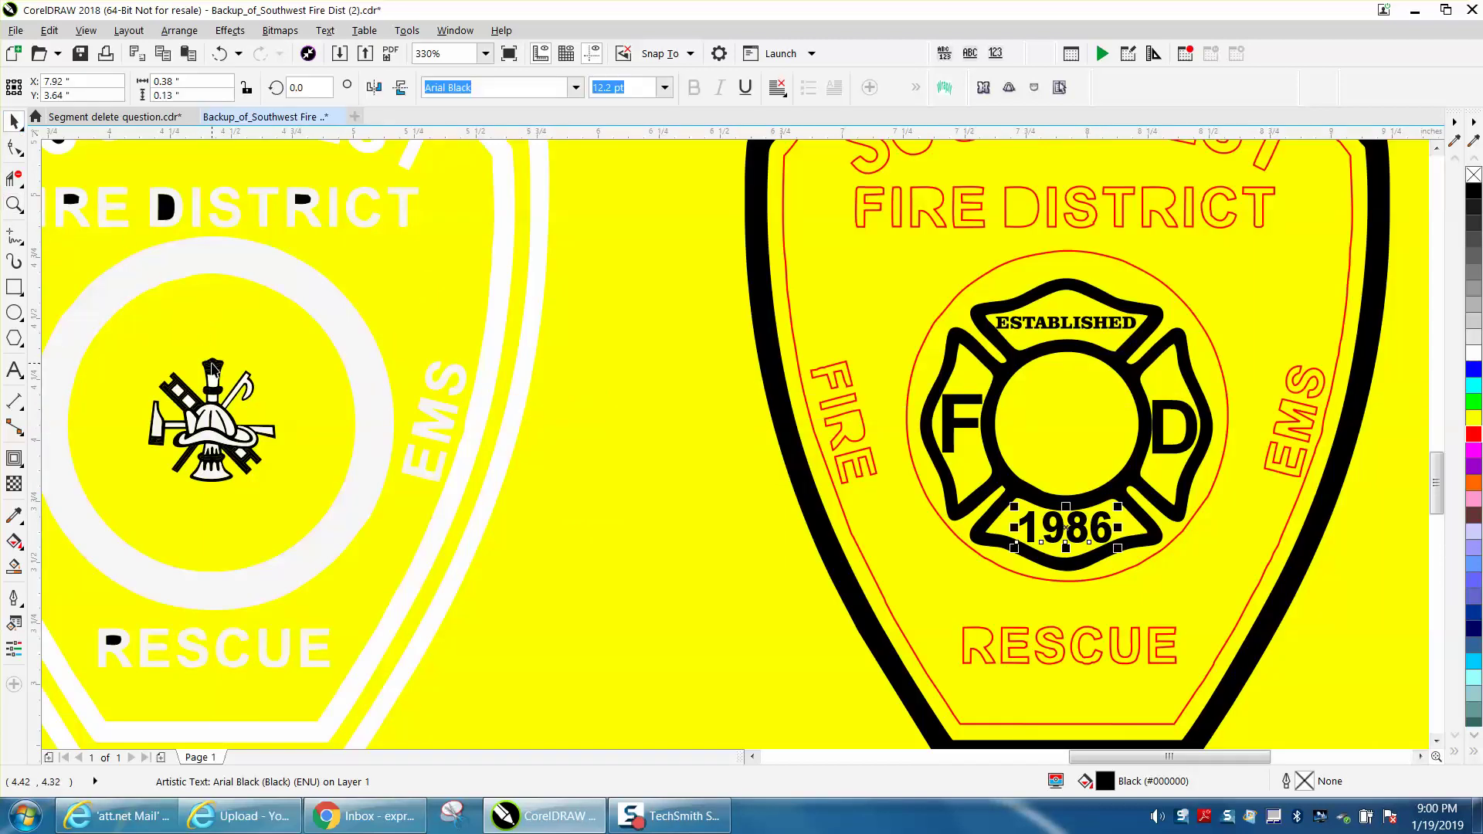
pyautogui.click(212, 363)
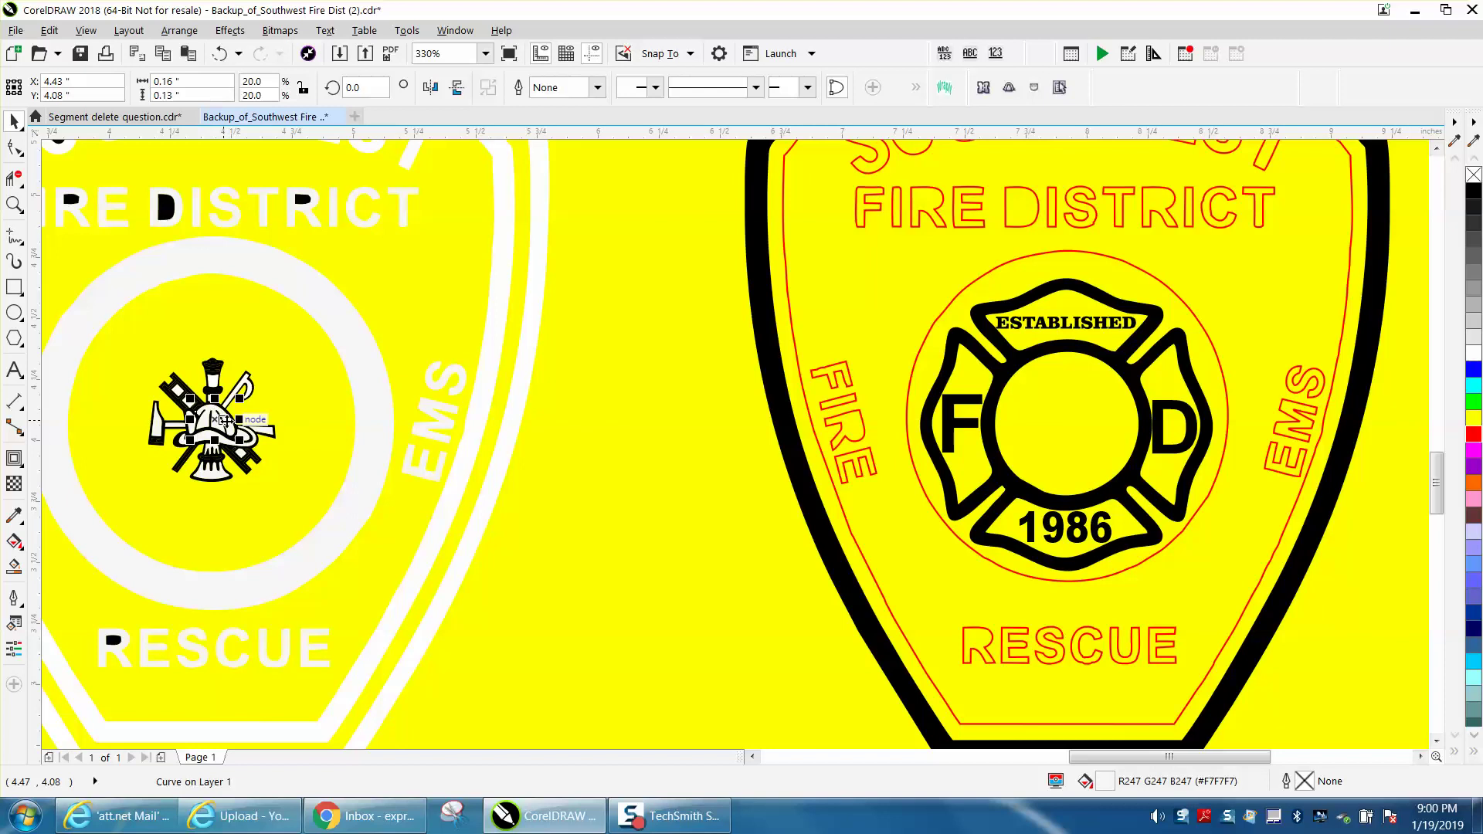
pyautogui.press('Escape')
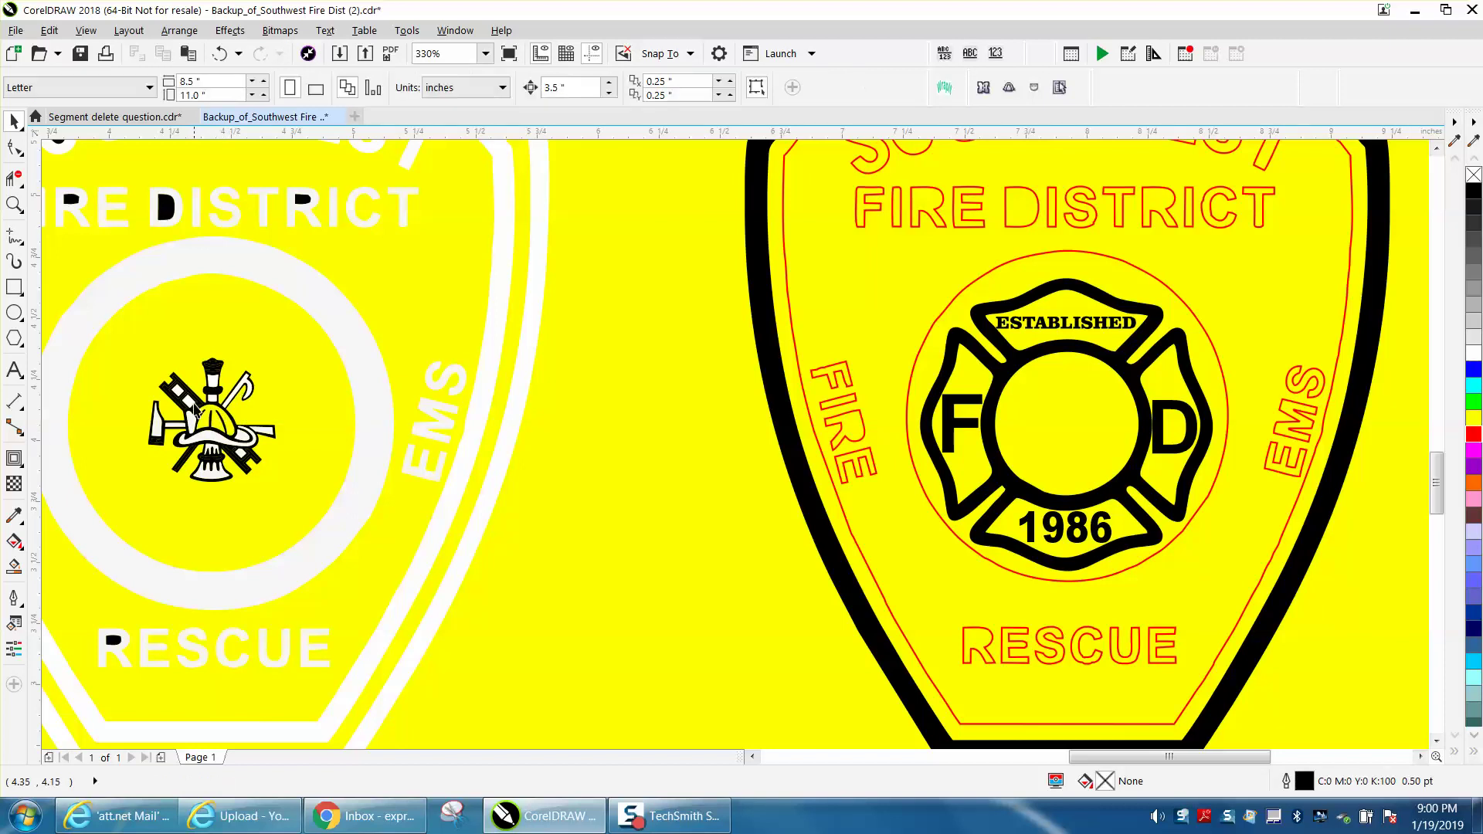
pyautogui.click(190, 410)
pyautogui.click(179, 441)
# Try selecting individual parts of the helmet emblem on the original badge.
pyautogui.click(157, 435)
pyautogui.click(179, 433)
pyautogui.click(189, 428)
pyautogui.click(197, 434)
pyautogui.click(197, 434)
pyautogui.click(205, 446)
pyautogui.click(205, 446)
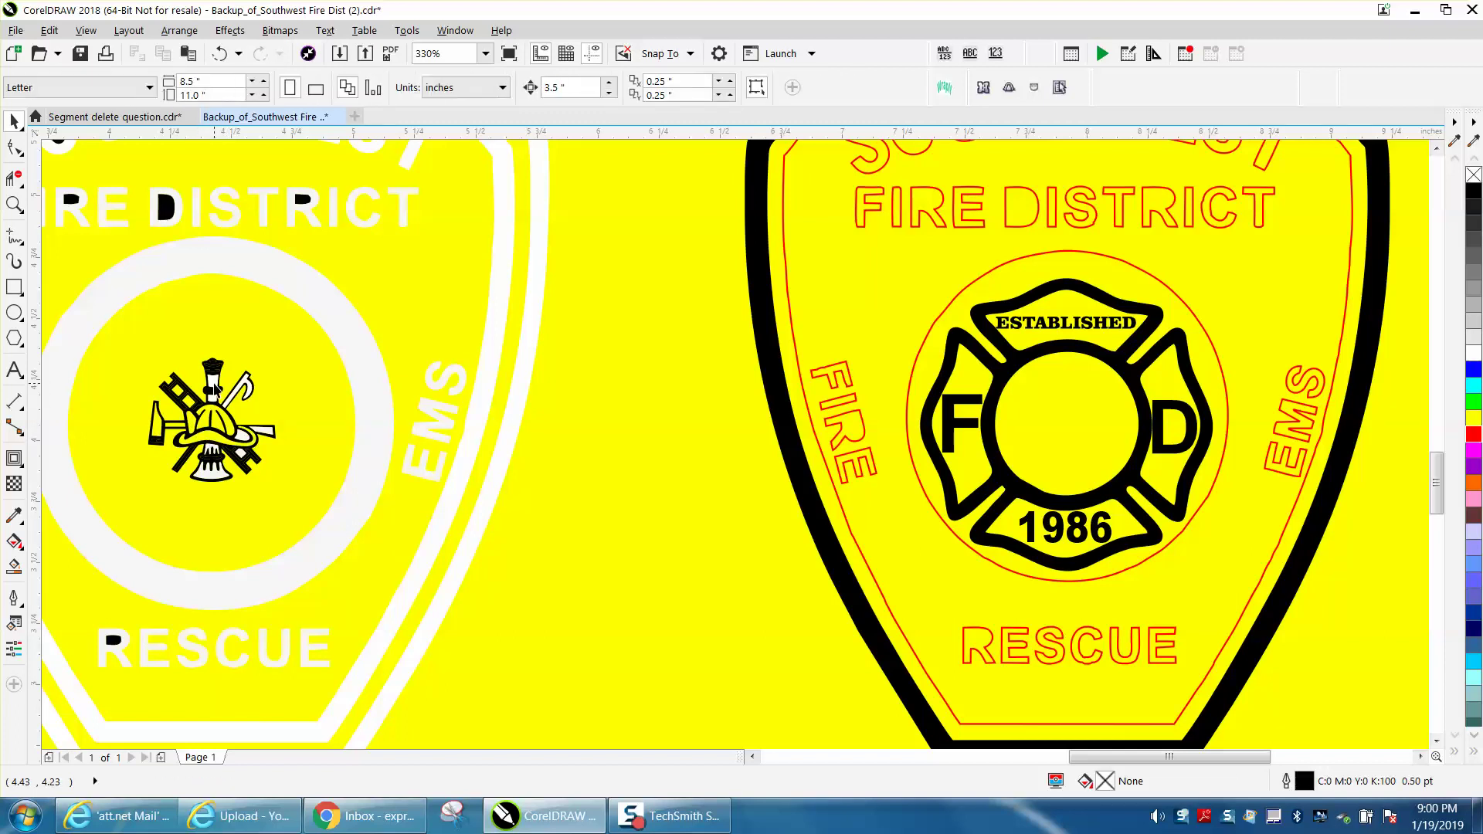
pyautogui.click(216, 390)
pyautogui.click(216, 390)
pyautogui.click(217, 390)
pyautogui.click(241, 388)
pyautogui.click(243, 389)
pyautogui.click(271, 438)
pyautogui.click(247, 440)
pyautogui.click(241, 457)
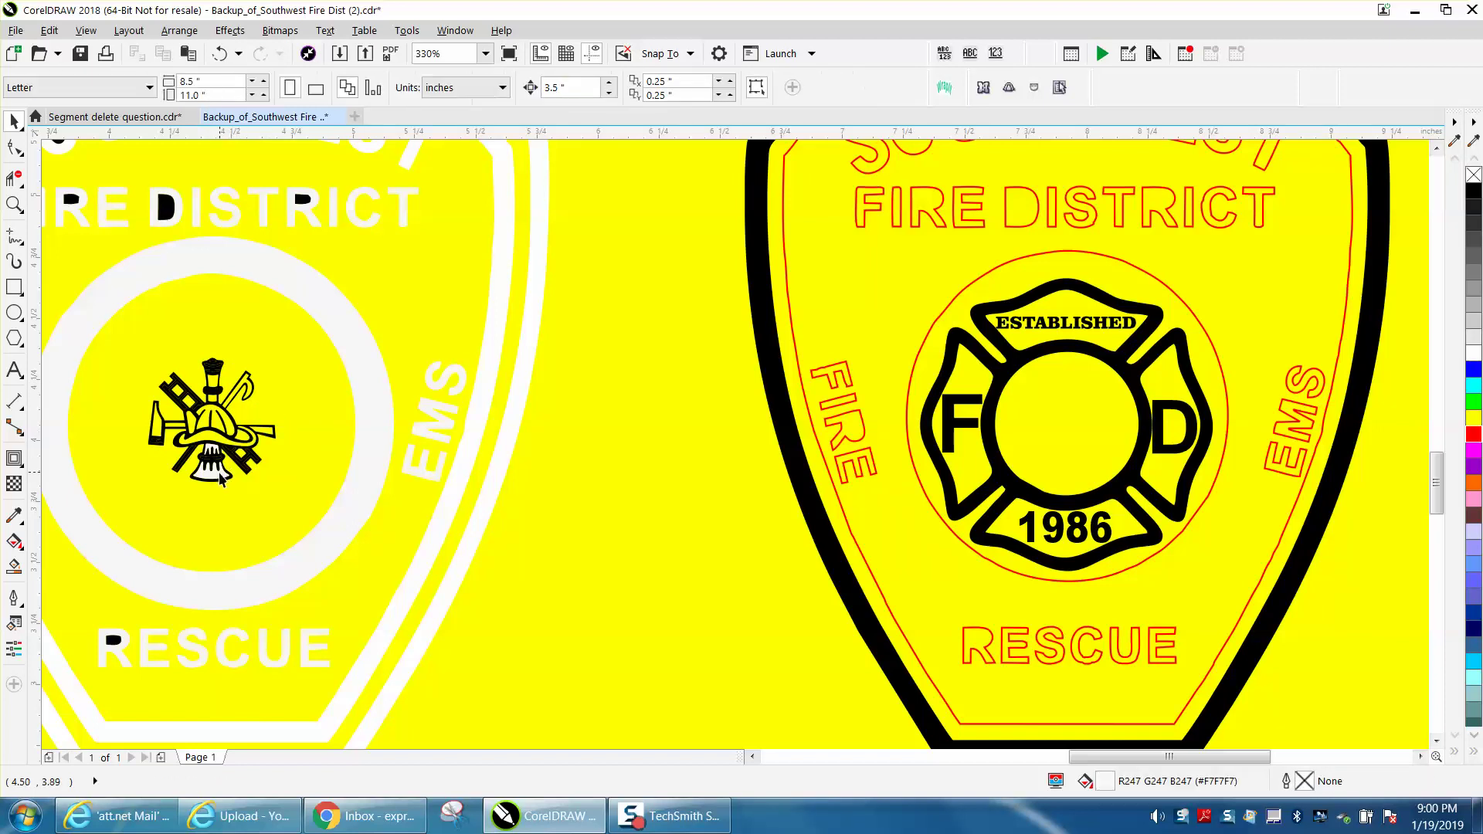
pyautogui.click(213, 455)
pyautogui.click(211, 454)
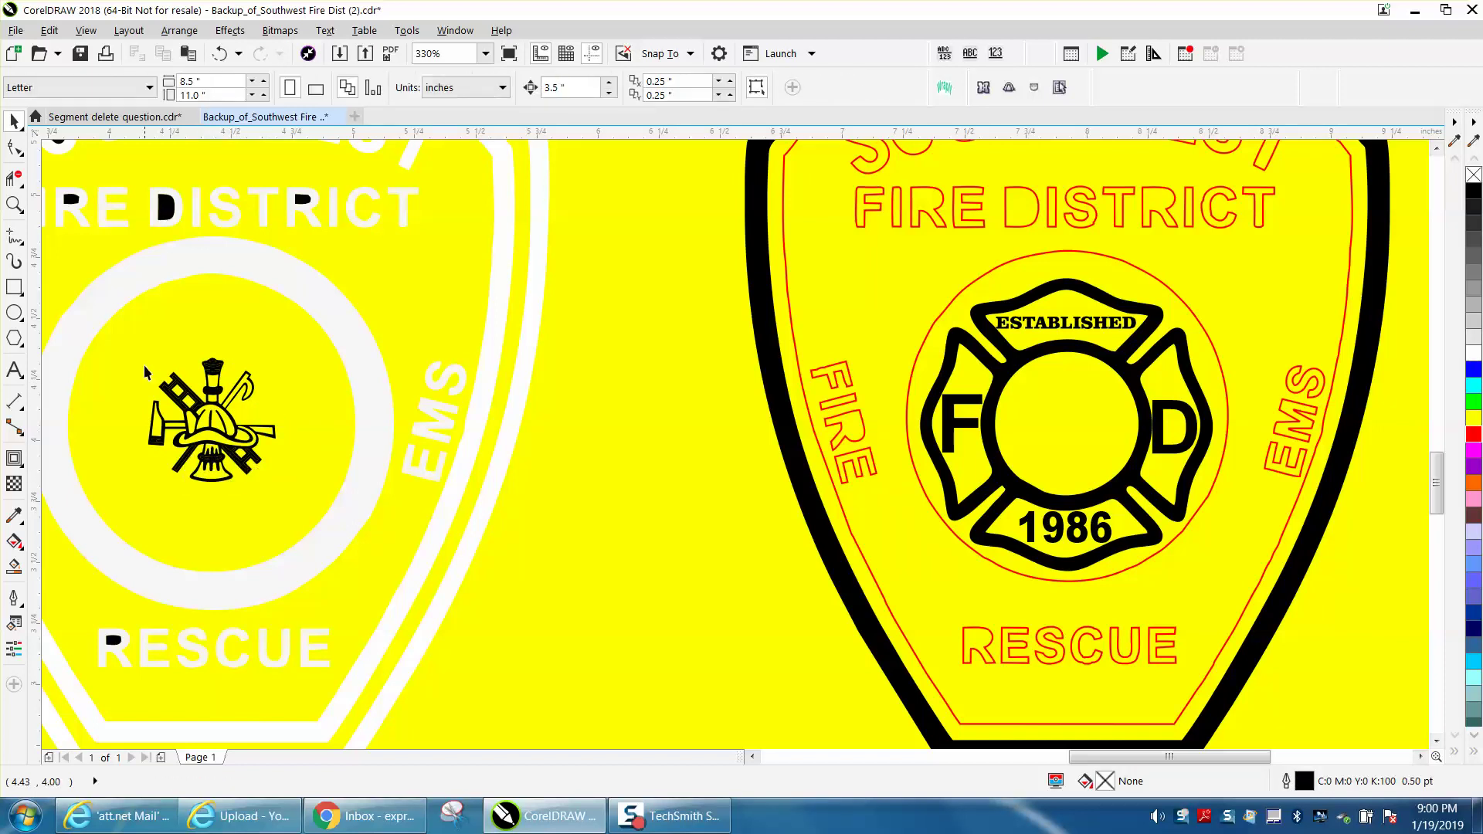
# Lock the yellow background rectangle with Arrange > Lock > Lock Object, then deselect it.
pyautogui.click(593, 459)
pyautogui.click(186, 35)
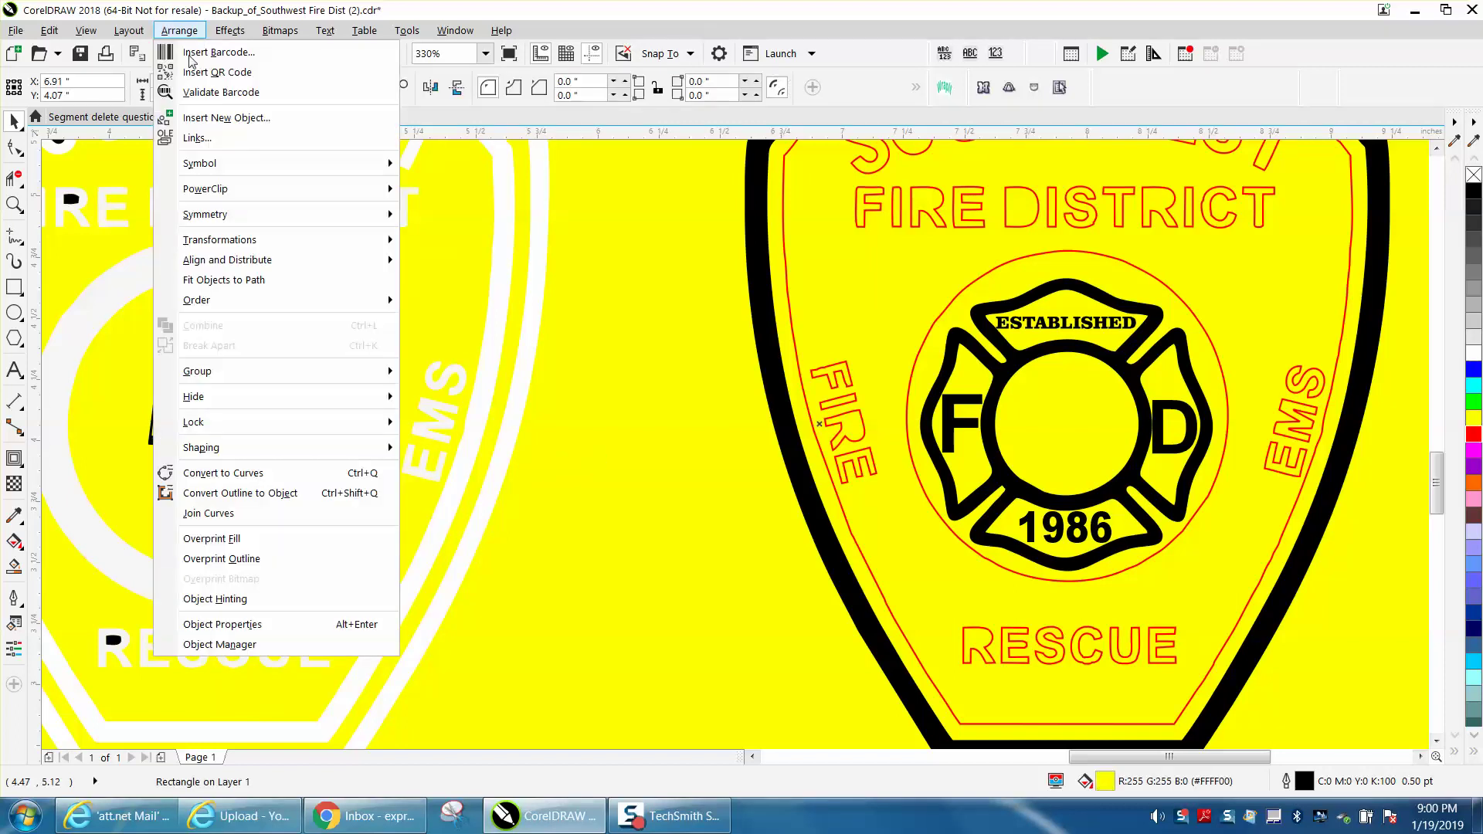
pyautogui.moveTo(236, 422)
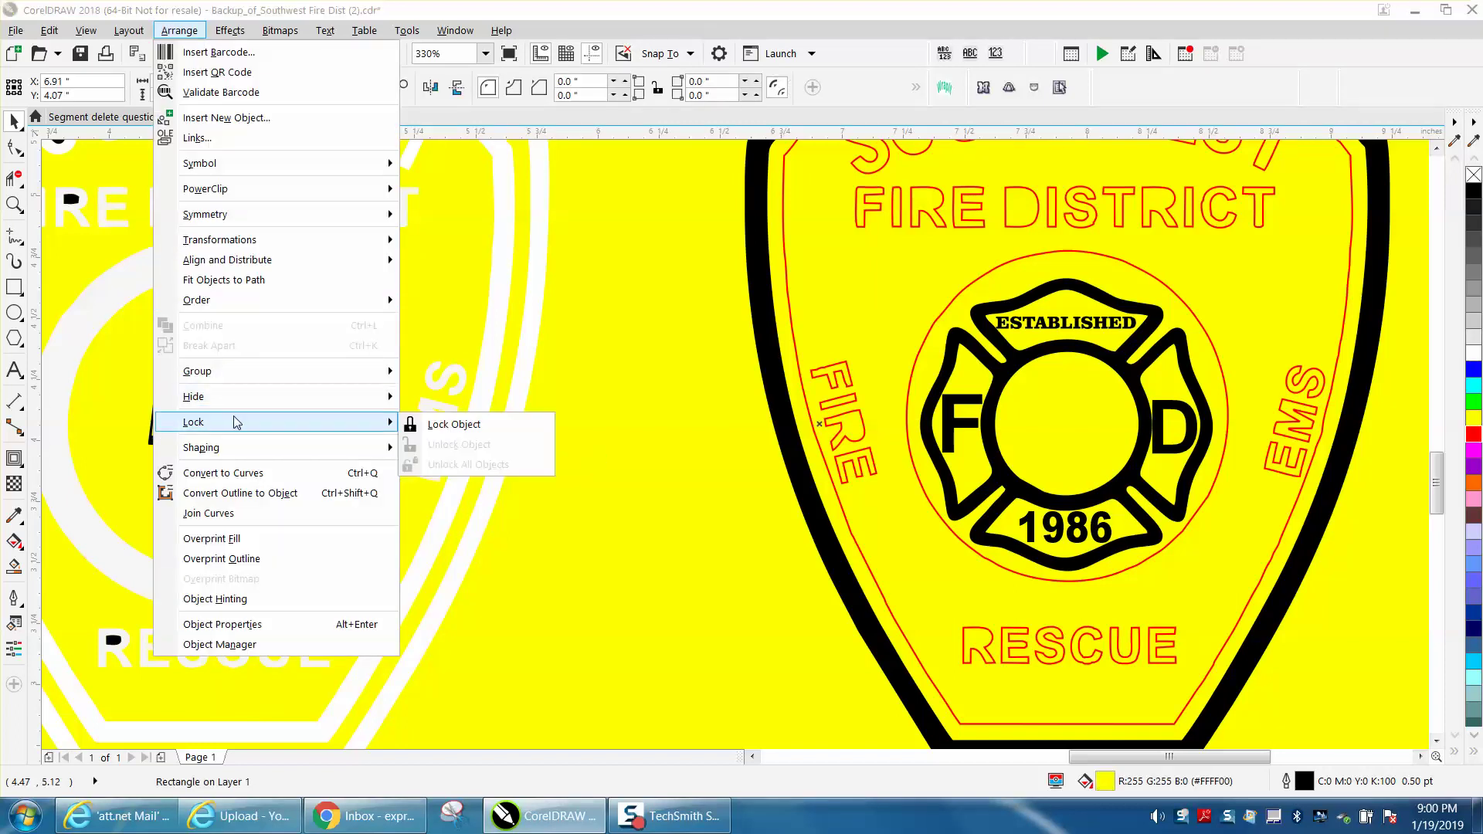
pyautogui.click(445, 424)
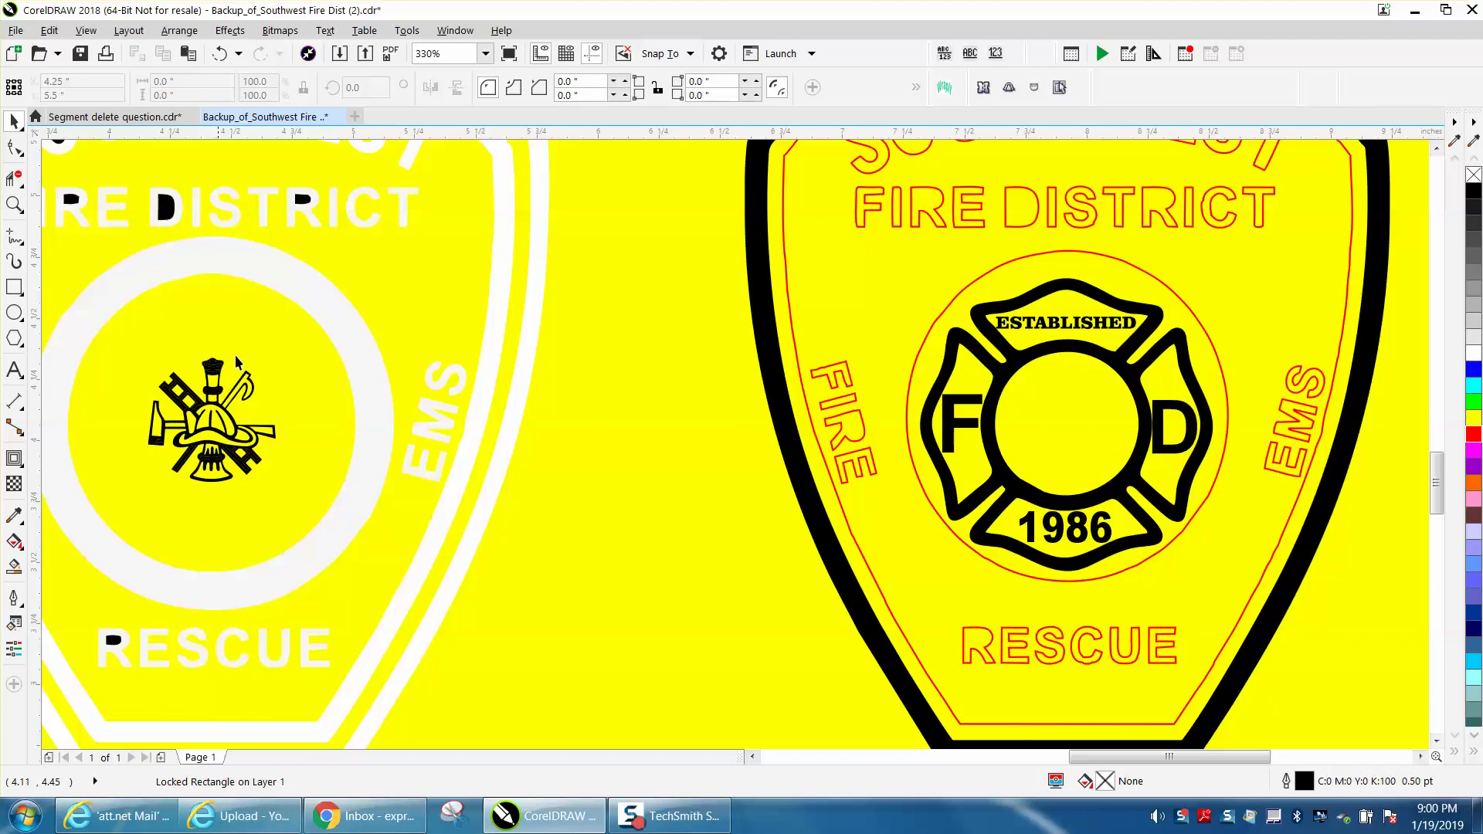
pyautogui.press('Escape')
pyautogui.scroll(-2, 544, 450)
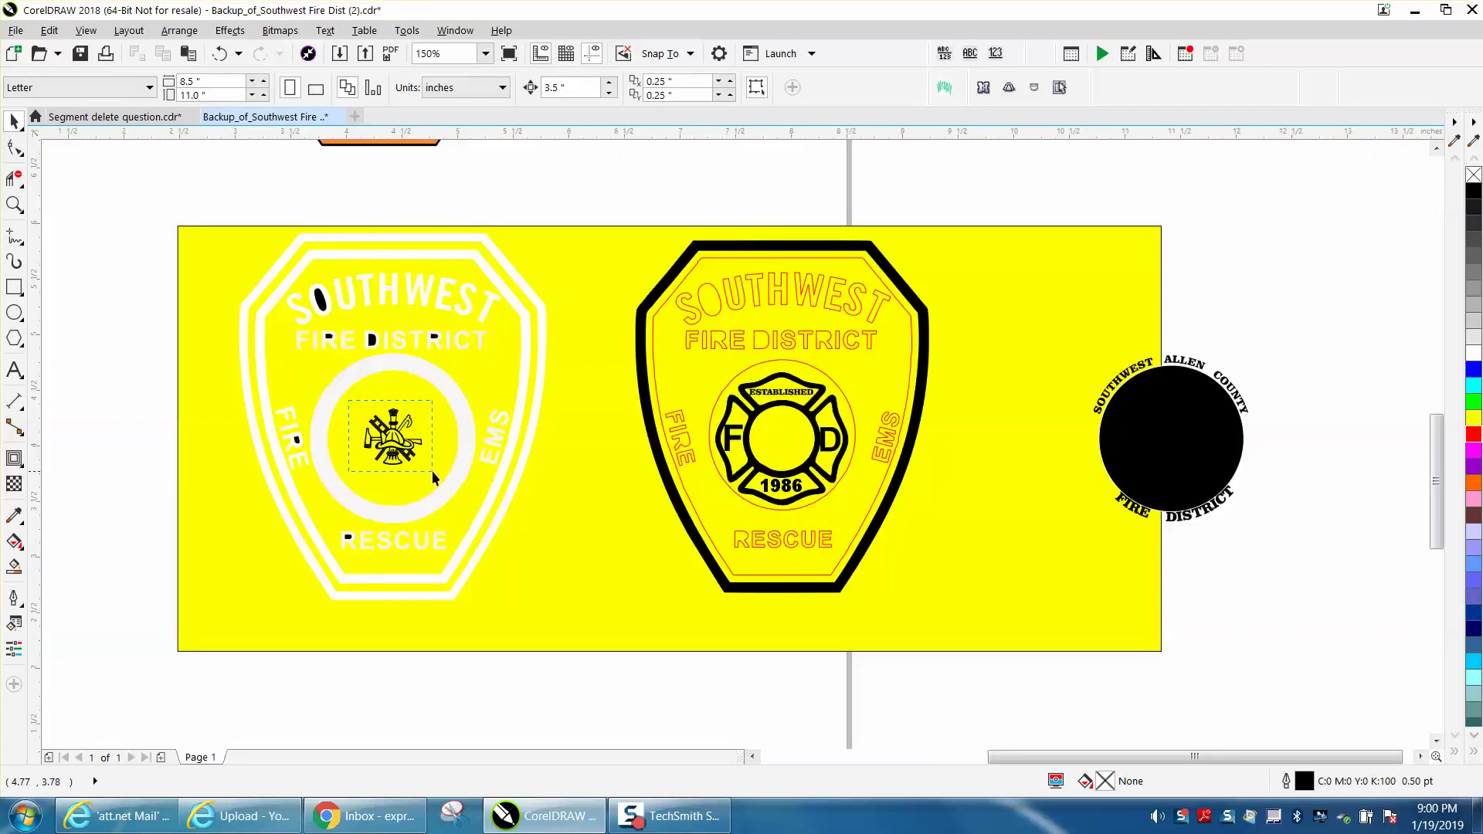
# Drag the firefighter emblem into the right badge's cross and zoom in on the FD emblem.
pyautogui.moveTo(349, 401); pyautogui.dragTo(435, 472)
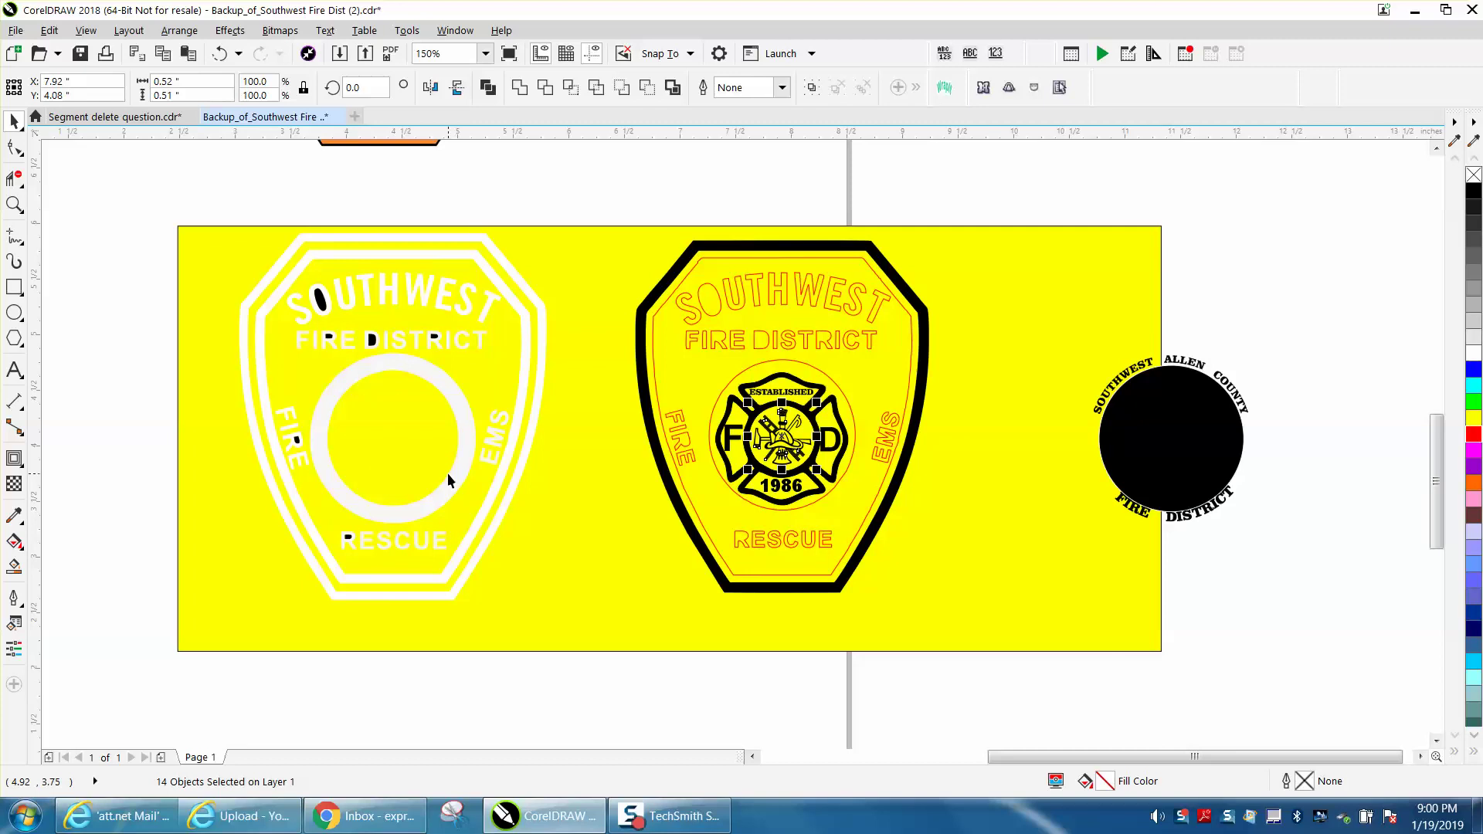
pyautogui.click(14, 204)
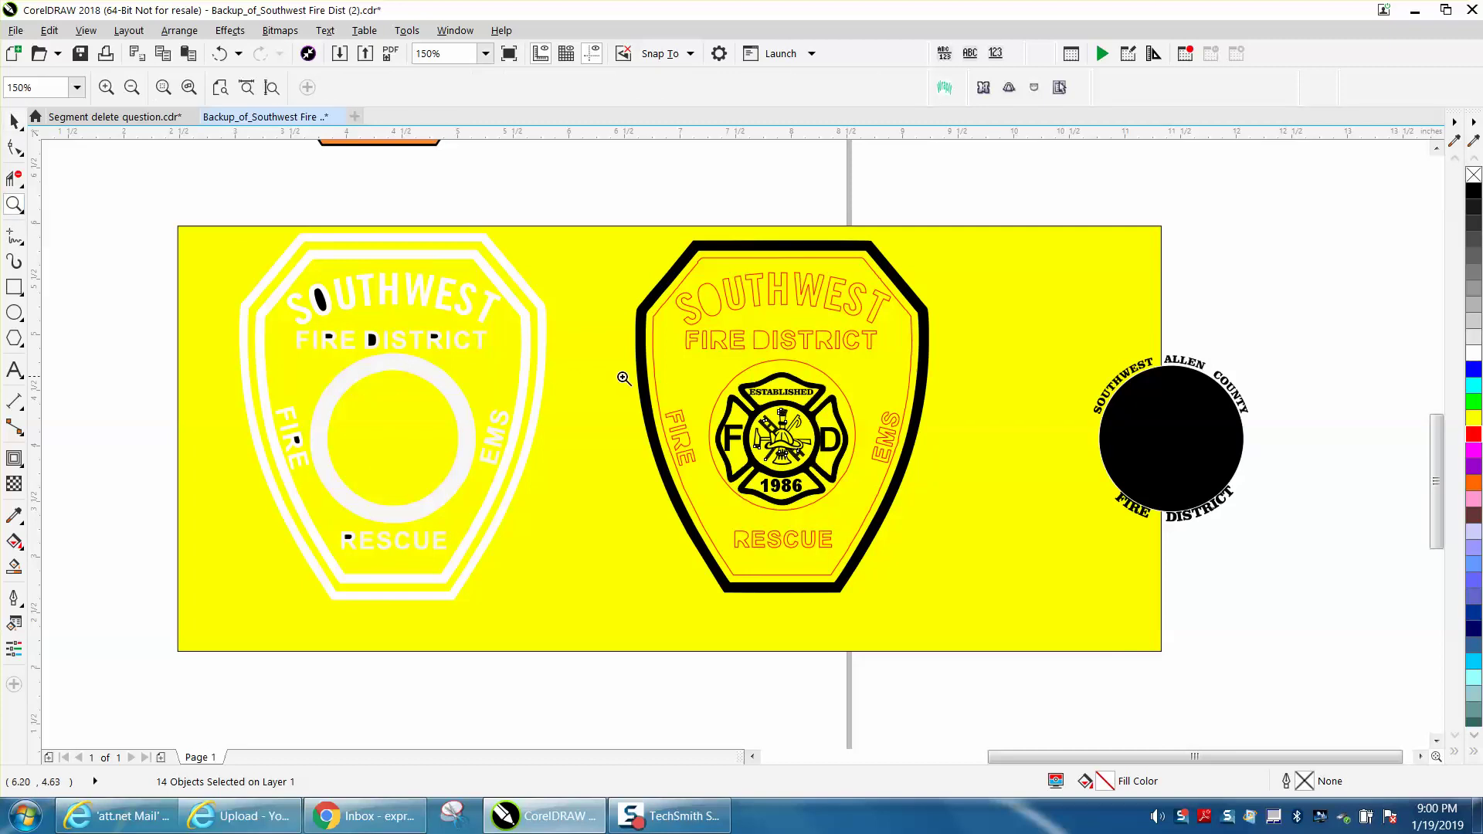
pyautogui.moveTo(777, 446); pyautogui.dragTo(932, 544)
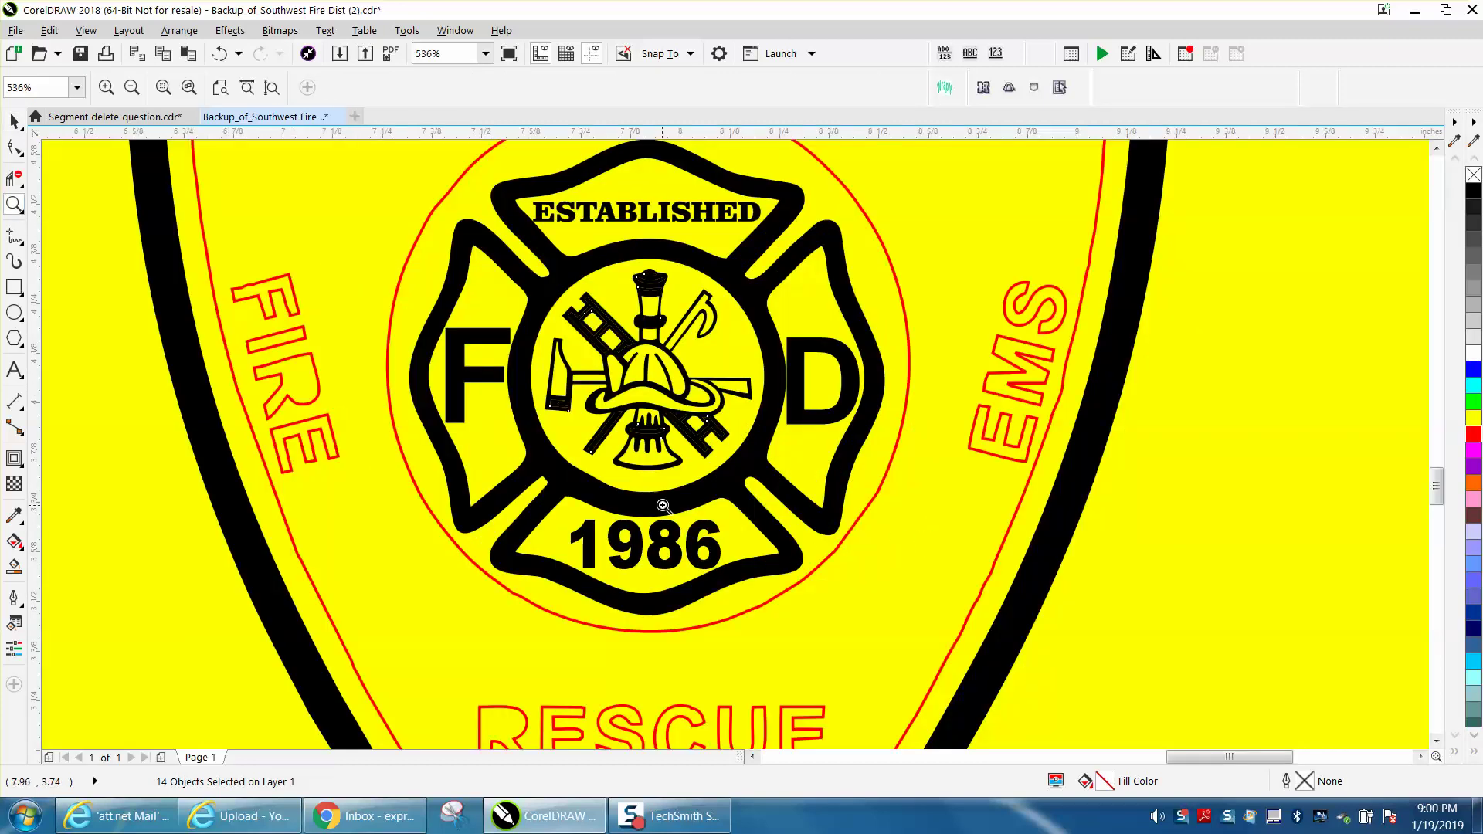
pyautogui.rightClick(642, 493)
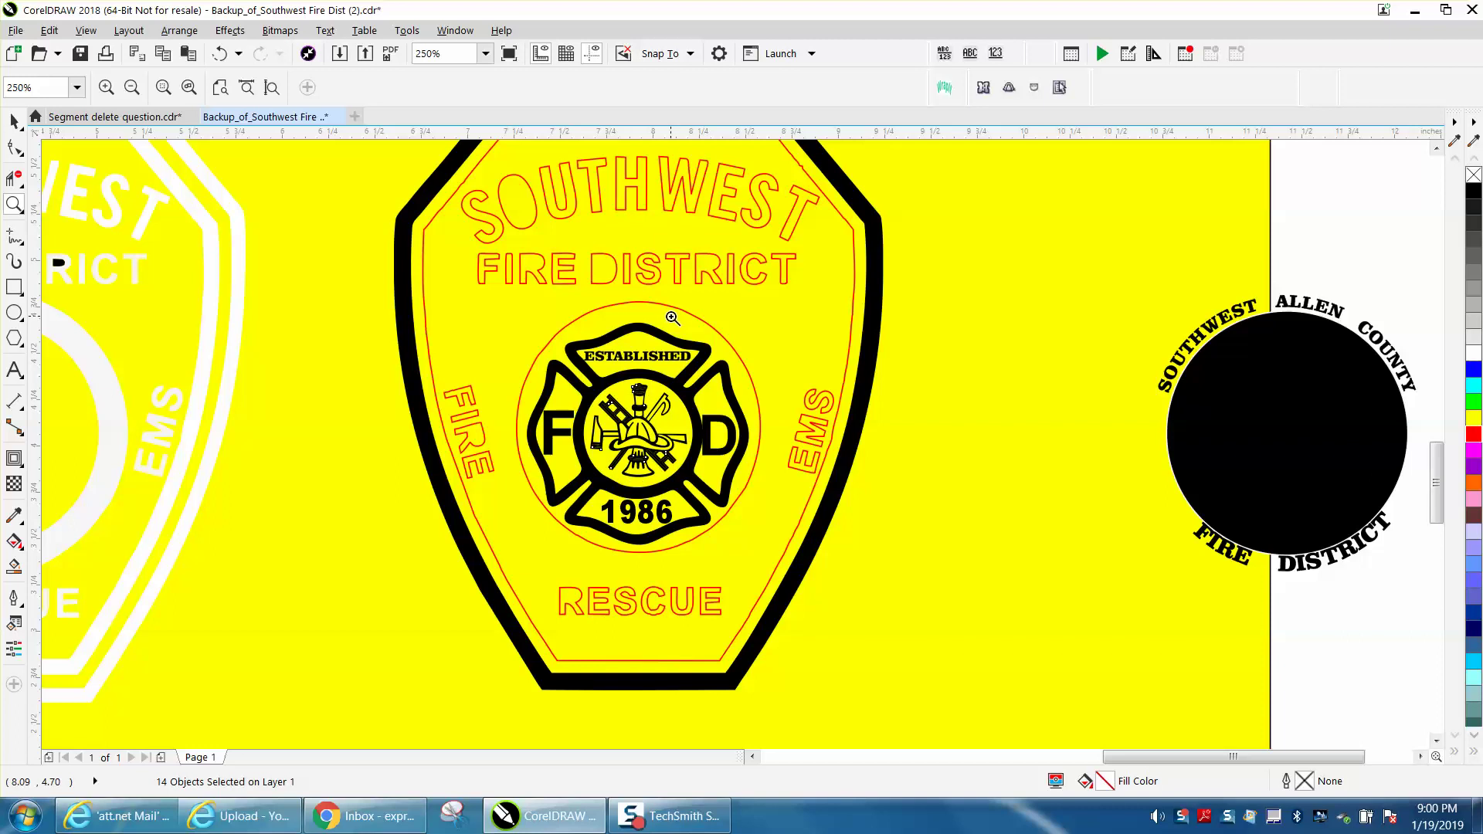
pyautogui.rightClick(667, 334)
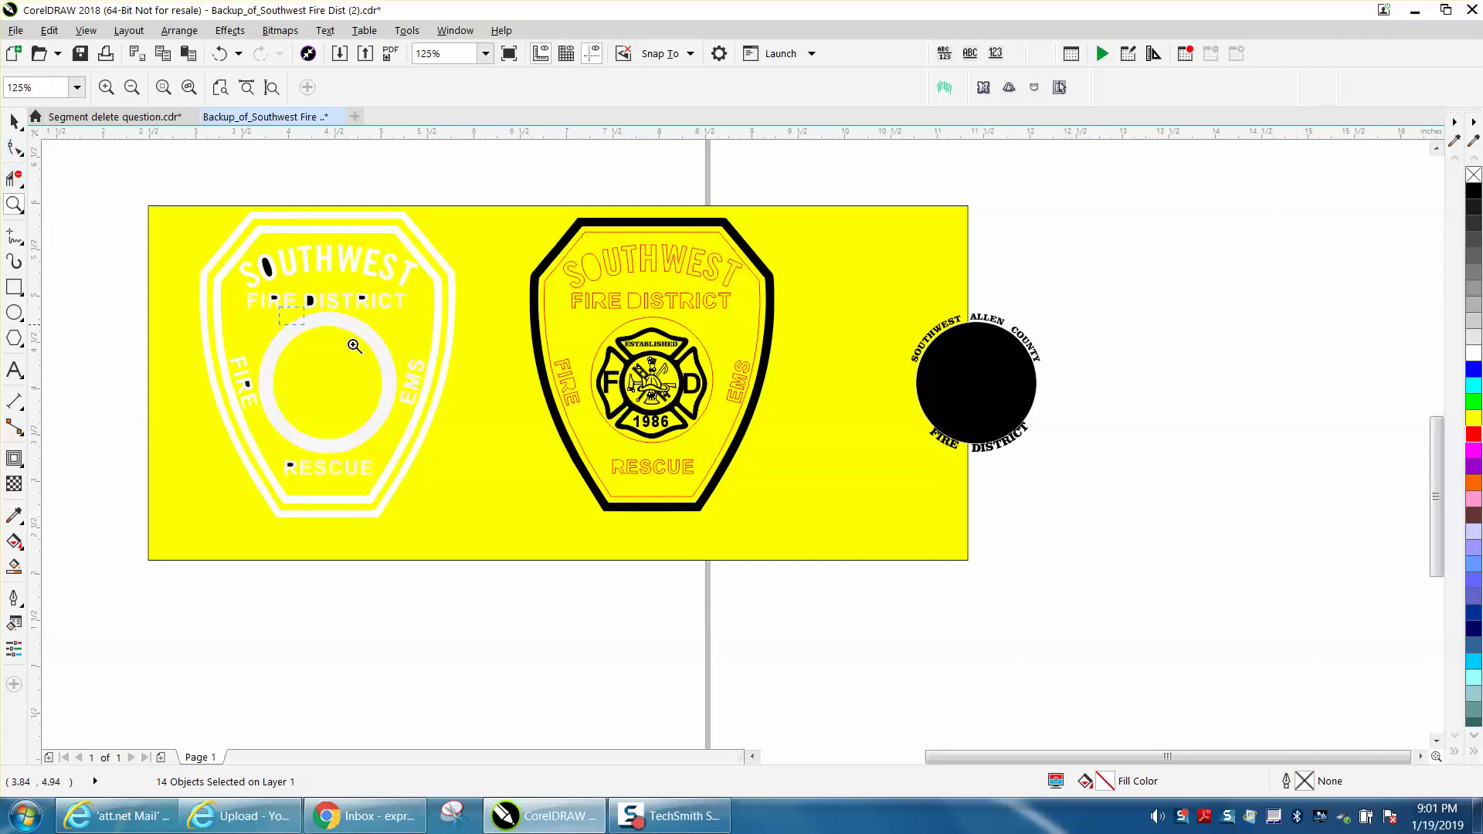
# Zoom in on the white ring's edge, the badges and the outlined RESCUE word.
pyautogui.moveTo(355, 345); pyautogui.dragTo(397, 356)
pyautogui.scroll(-3, 402, 325)
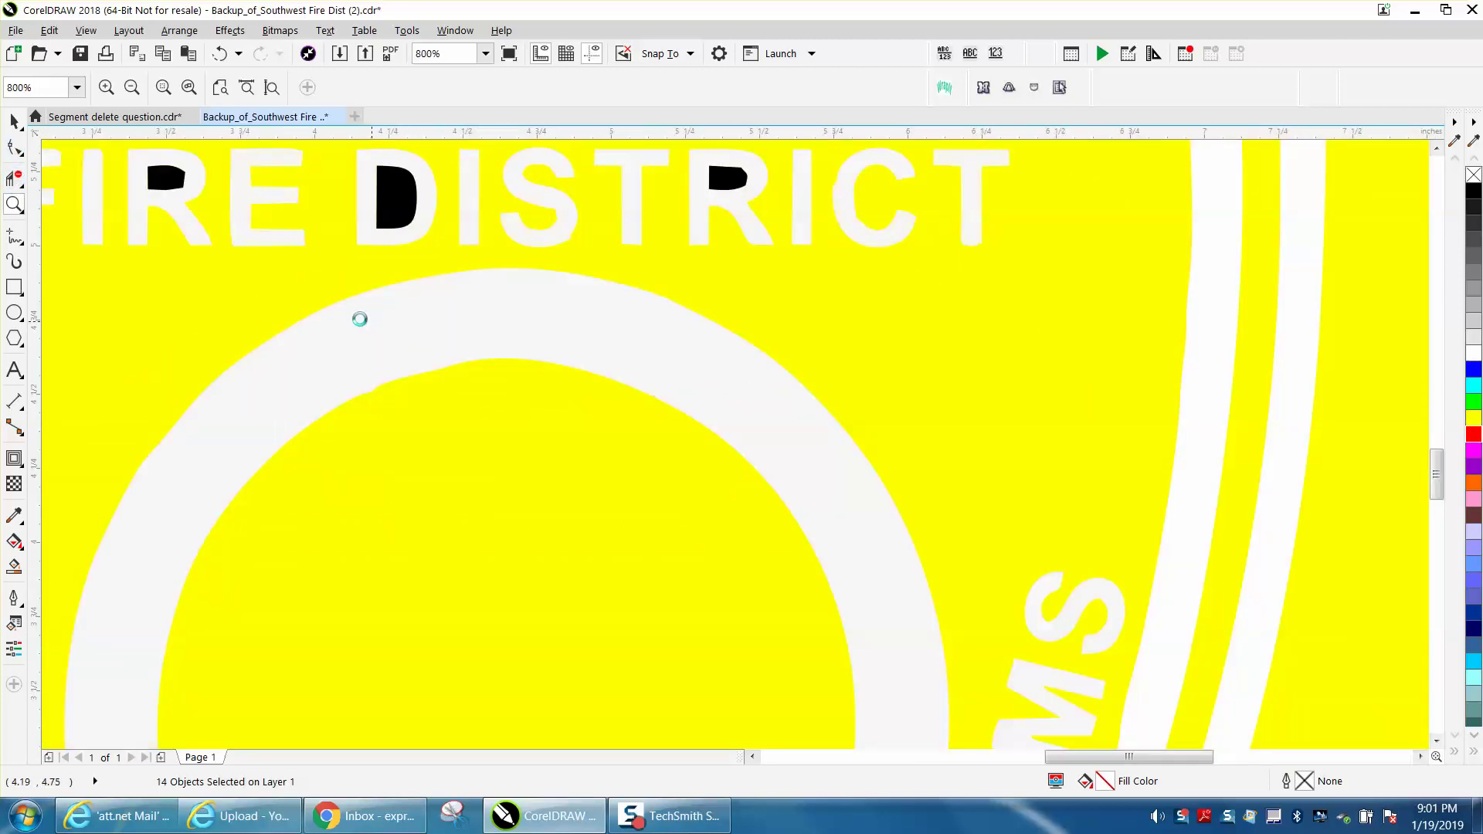
pyautogui.scroll(-5, 363, 321)
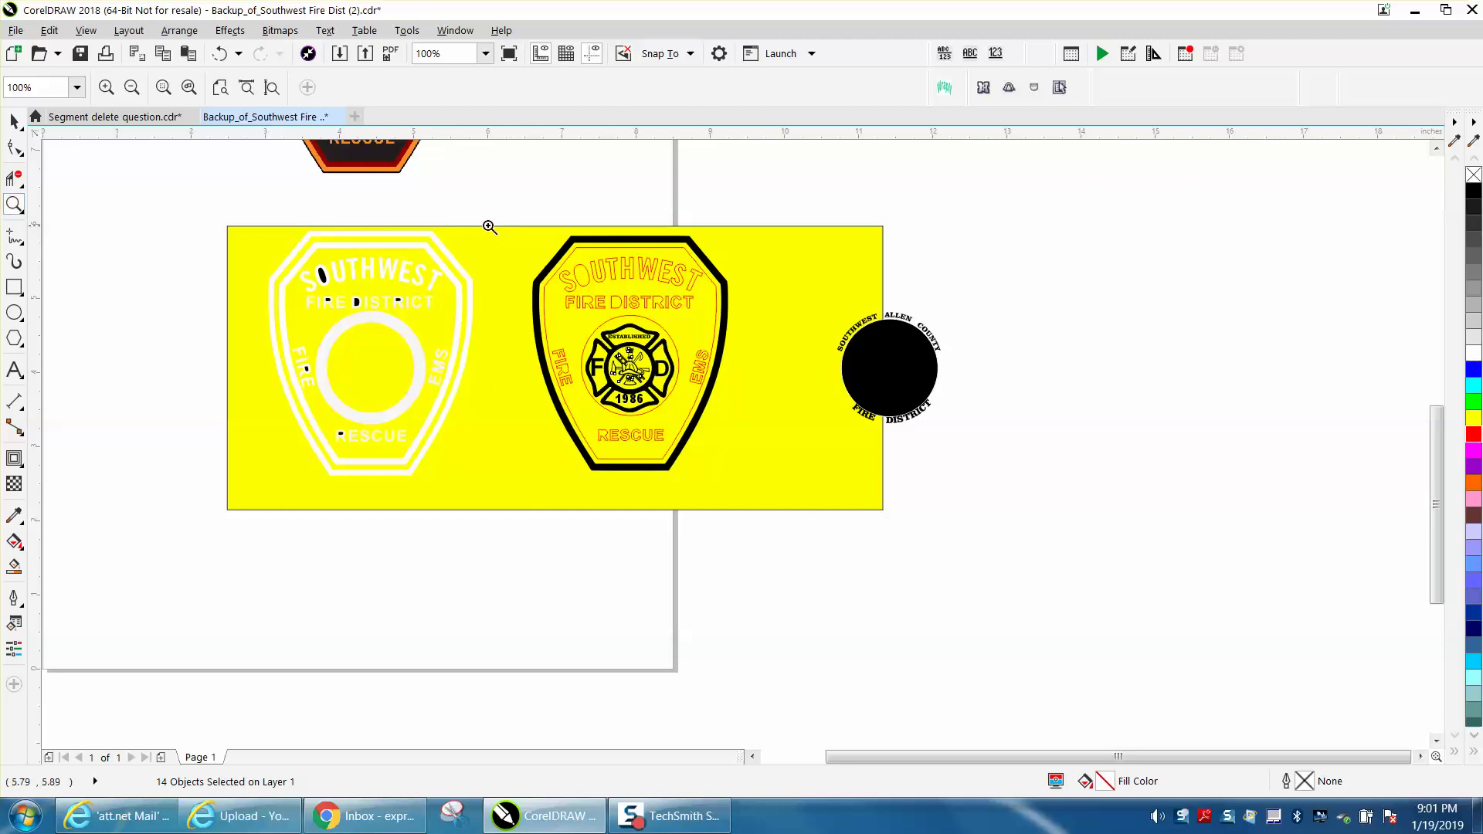
pyautogui.moveTo(497, 210); pyautogui.dragTo(1017, 521)
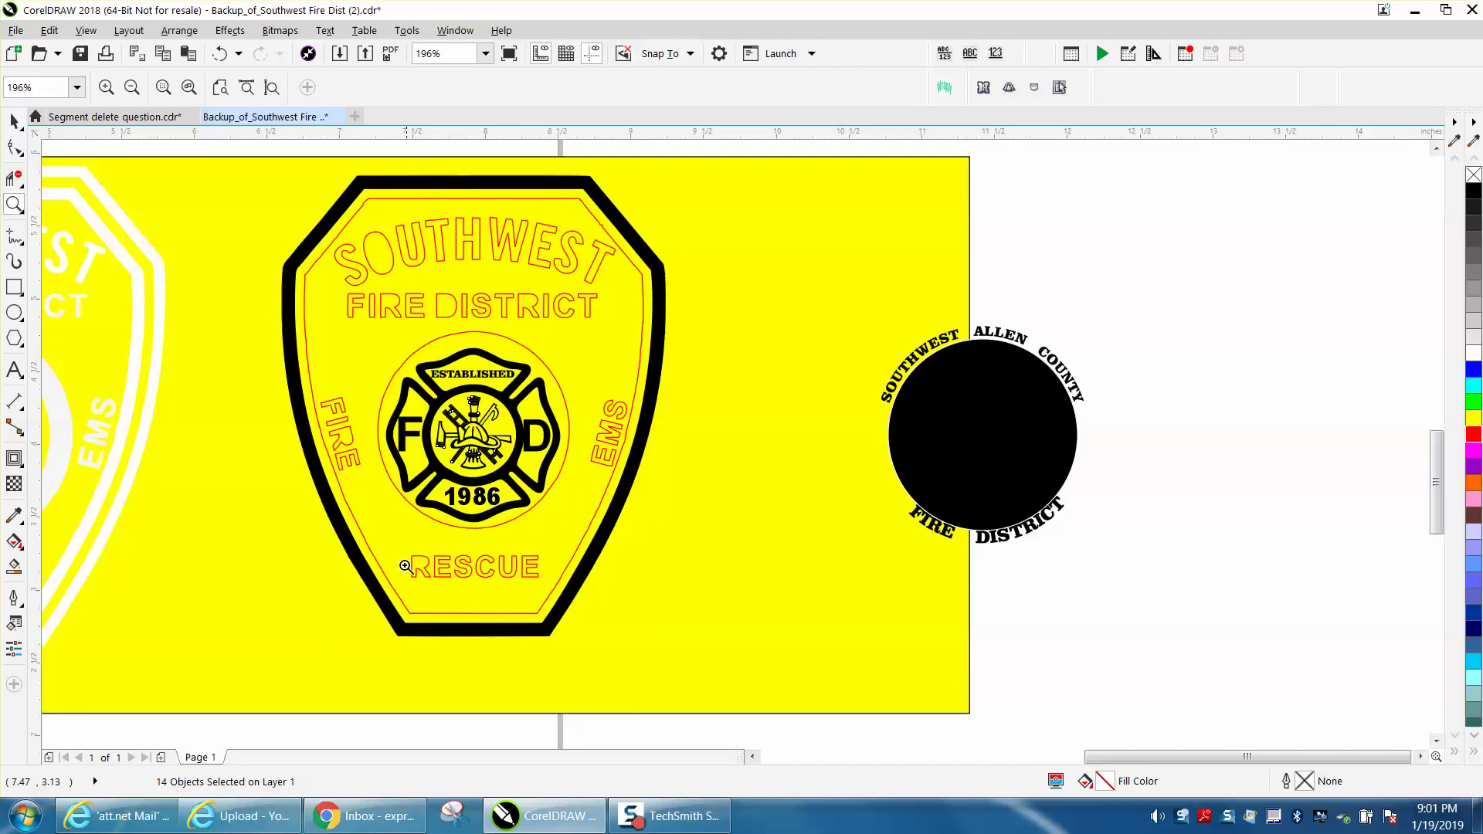
pyautogui.moveTo(402, 547); pyautogui.dragTo(578, 596)
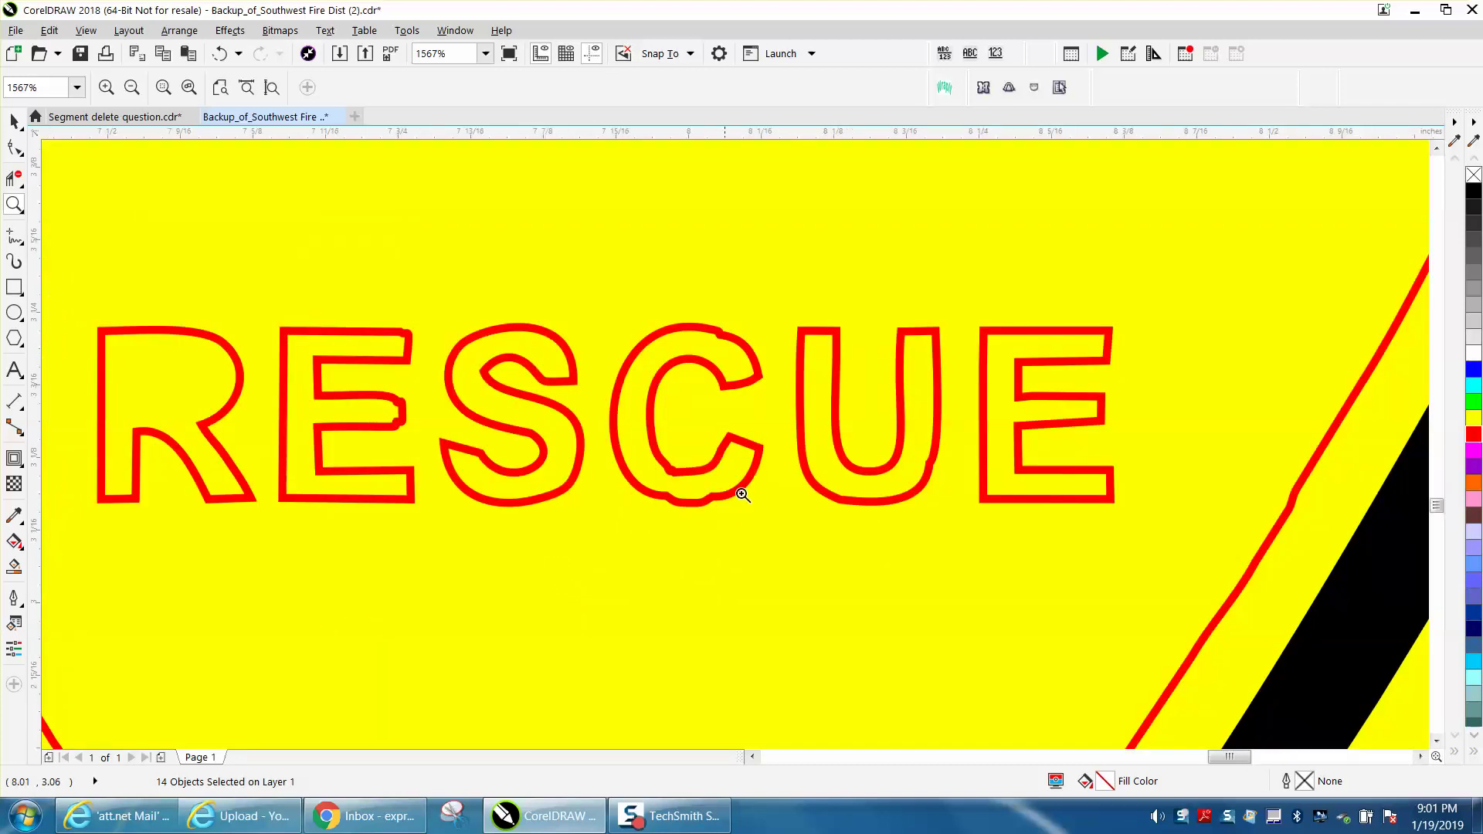
pyautogui.scroll(-6, 743, 495)
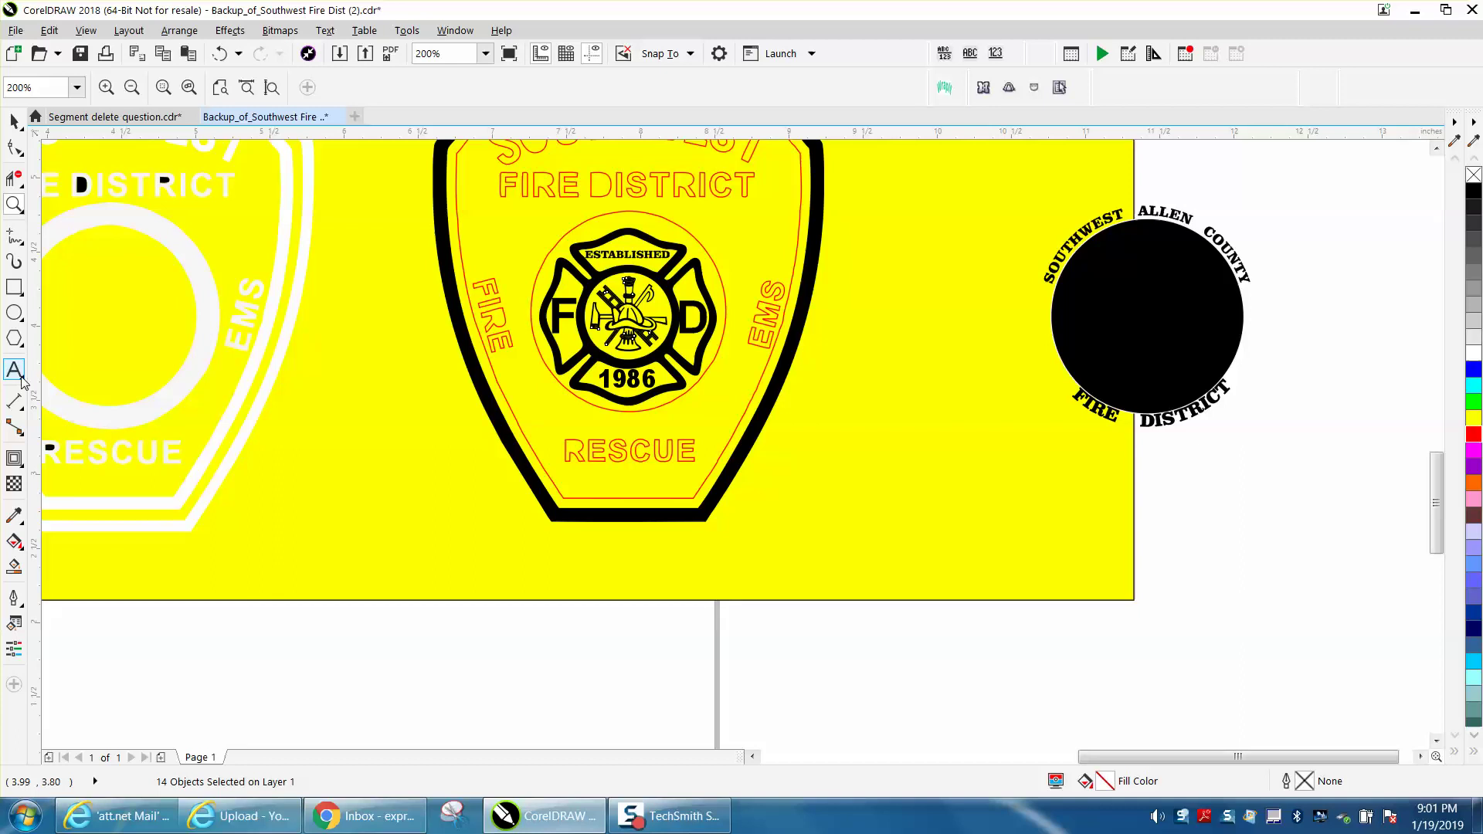
# Type a new text line reading RESCUE below the badge and make it bold.
pyautogui.click(17, 372)
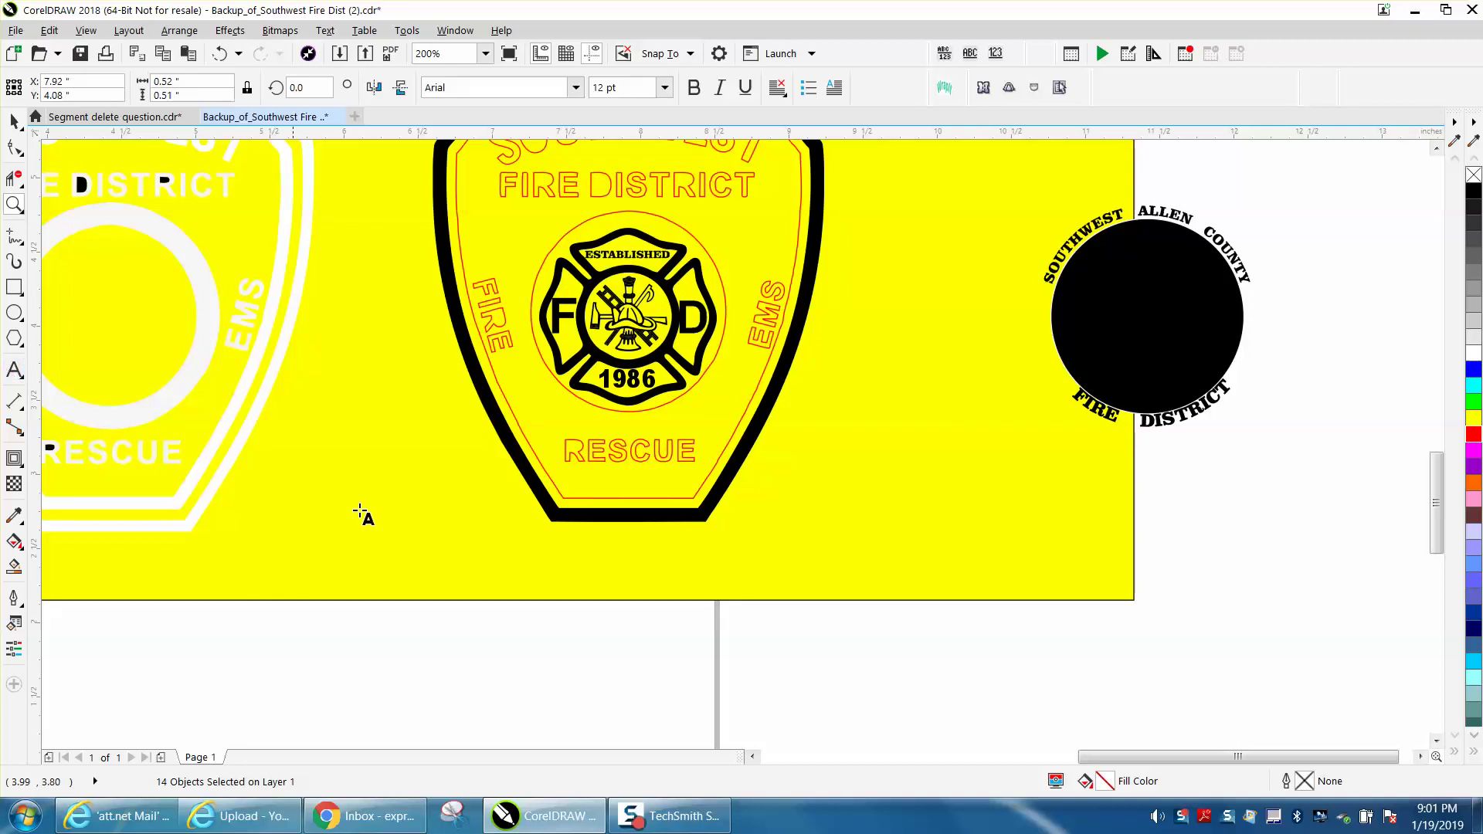
pyautogui.click(548, 578)
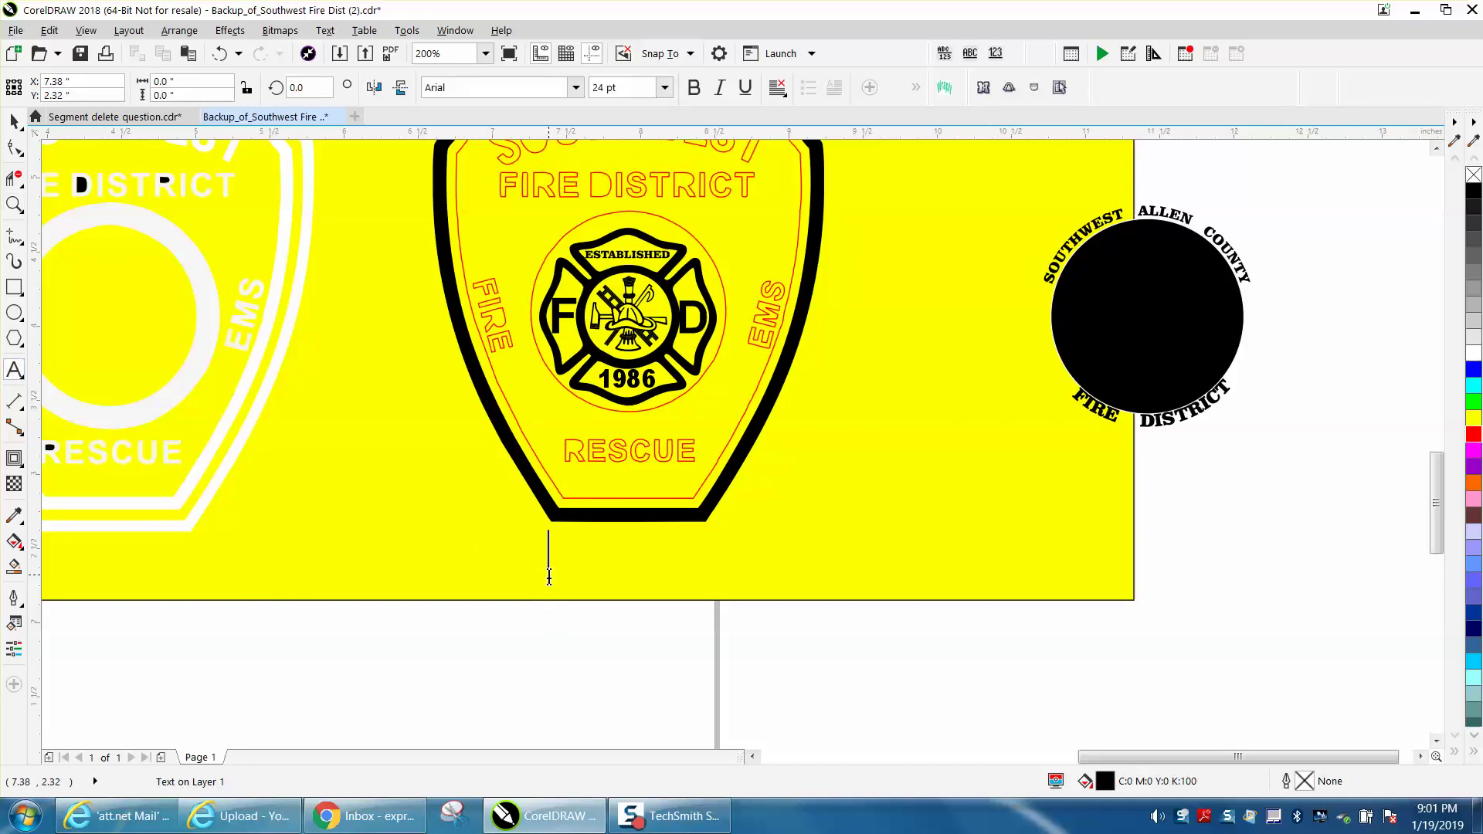
pyautogui.write('RES')
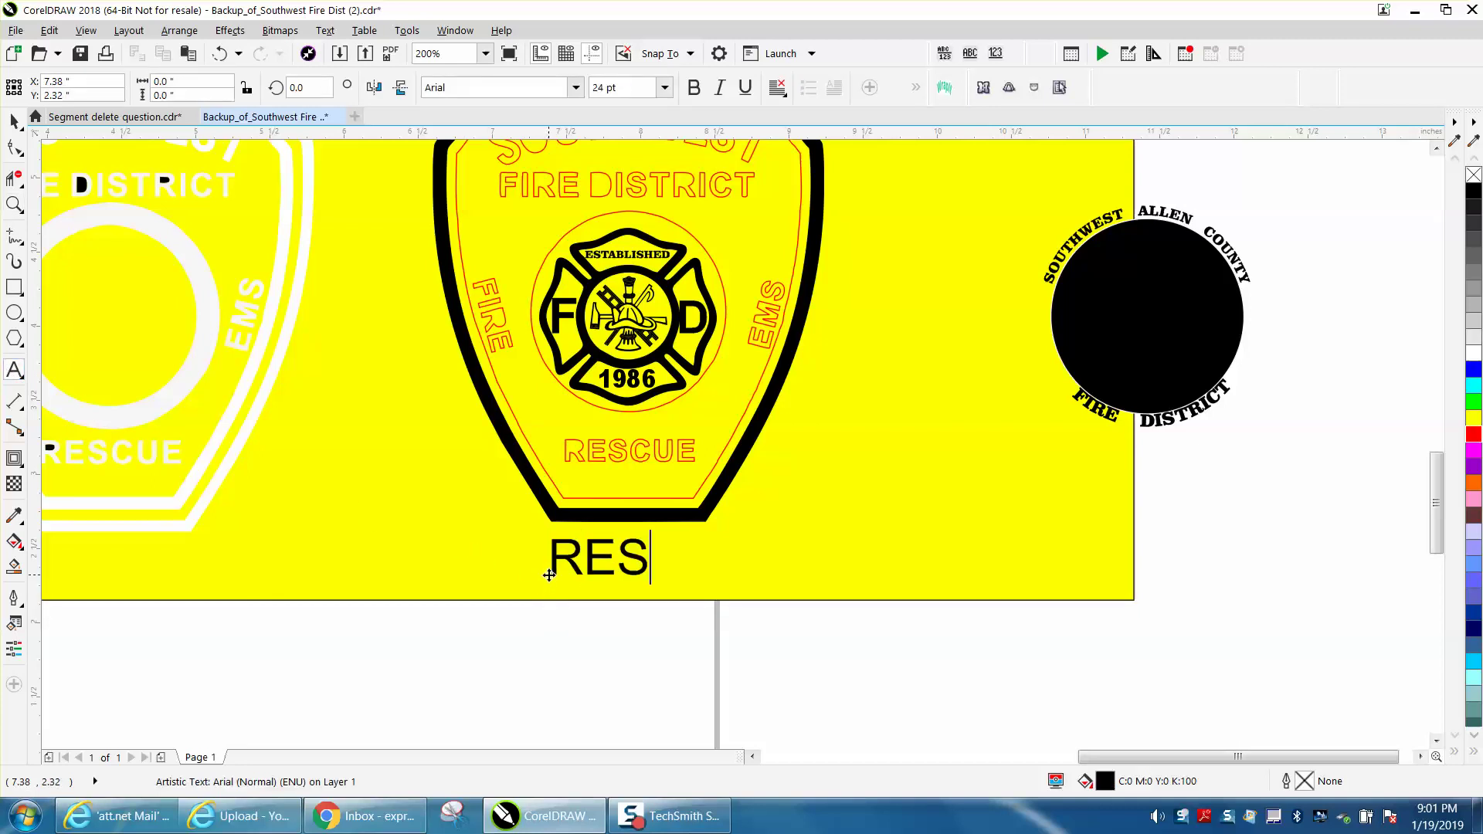
pyautogui.write('CUE')
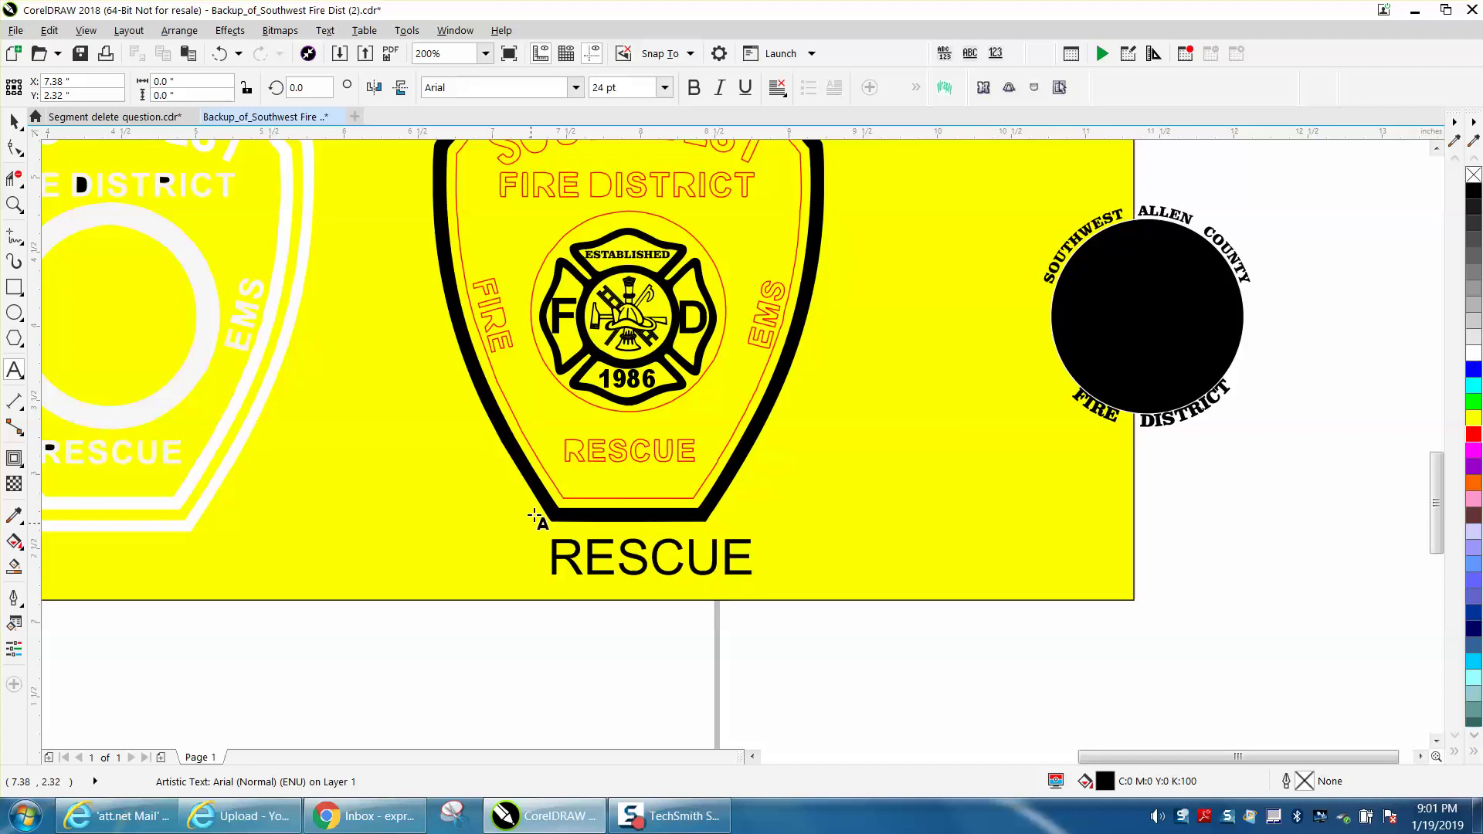
pyautogui.click(14, 121)
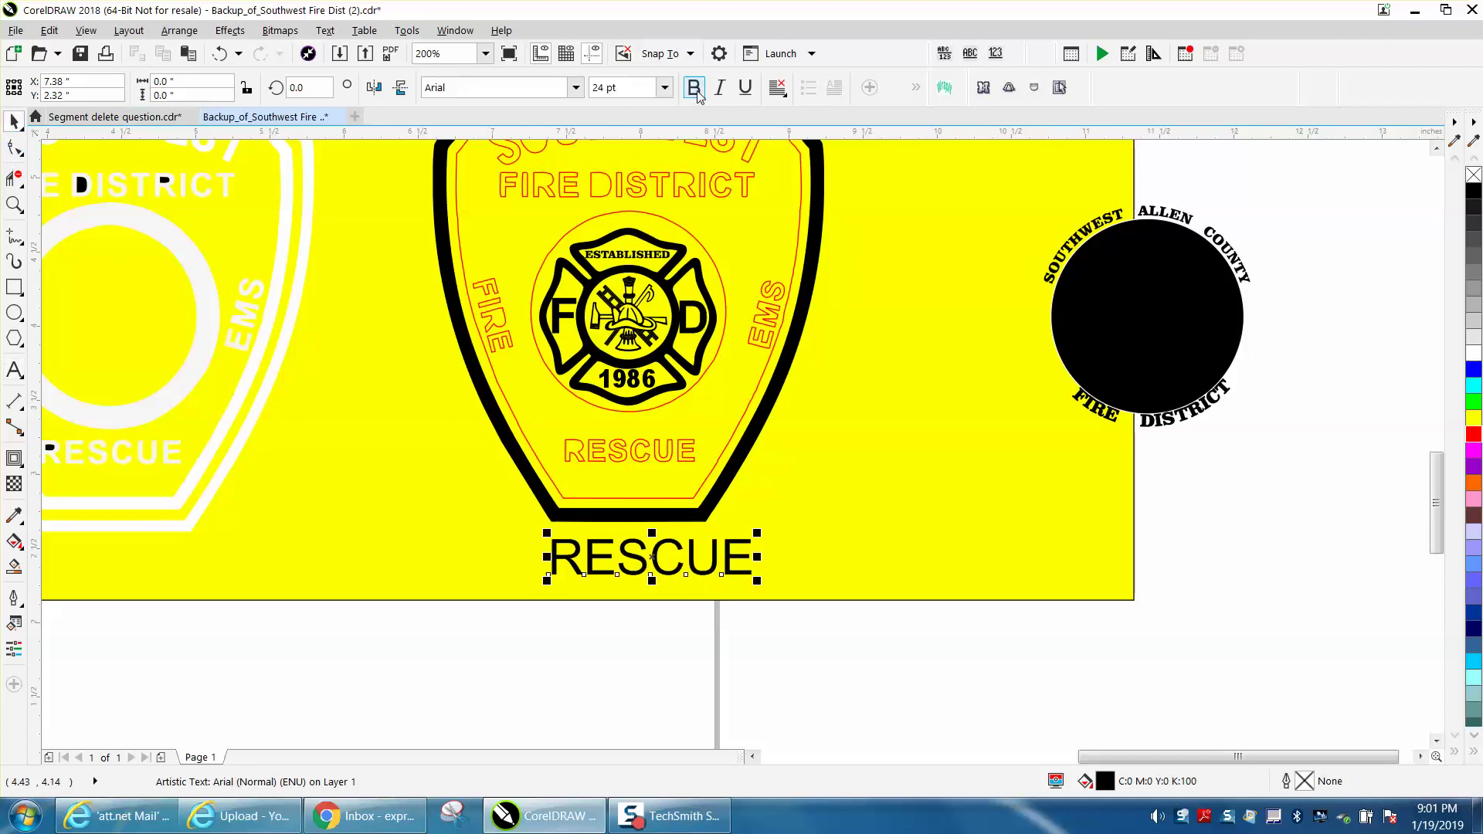
pyautogui.click(695, 88)
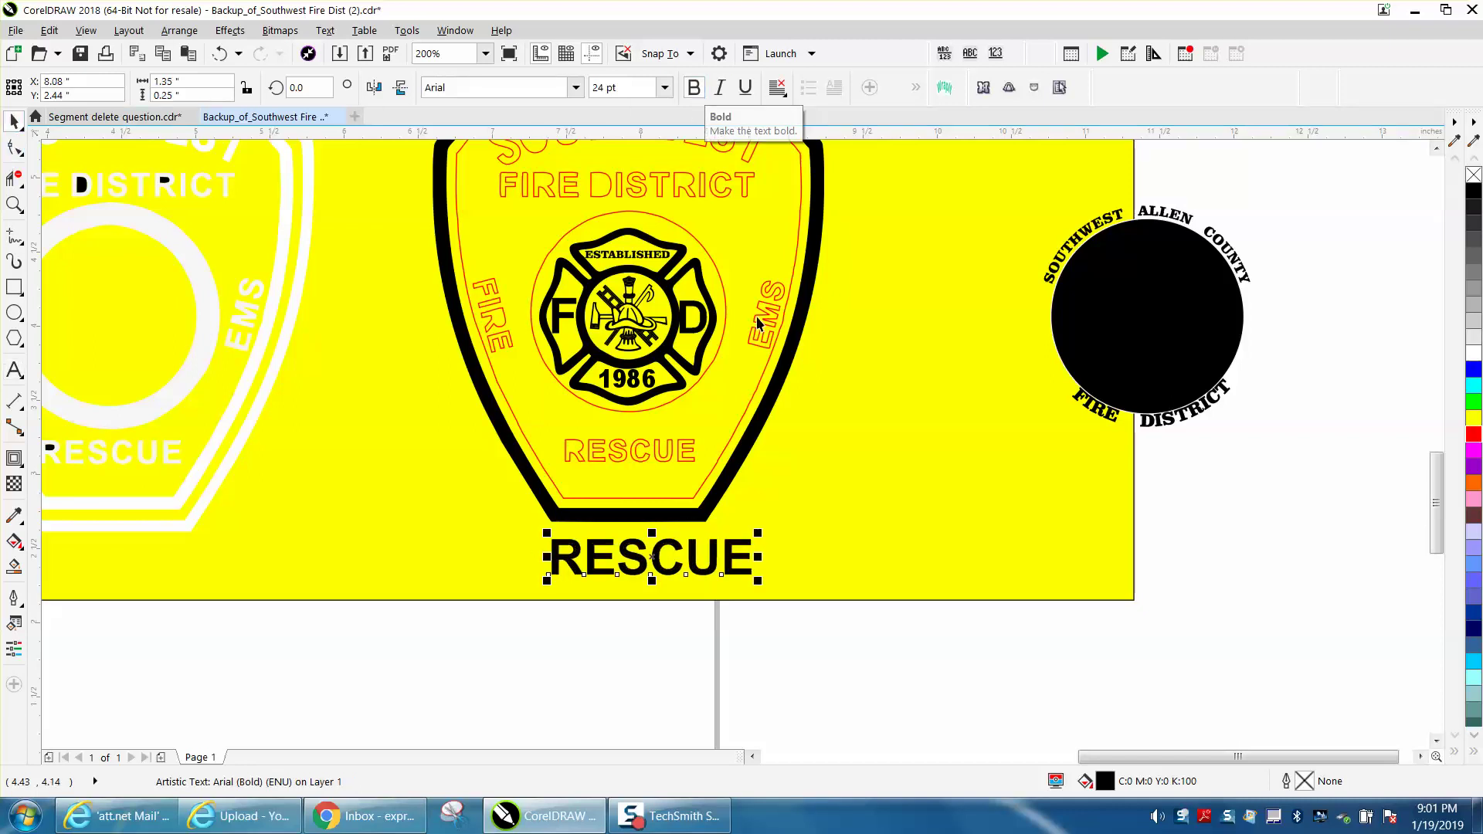
# Scale RESCUE to 14.954 pt and stretch it over the left badge's white RESCUE lettering.
pyautogui.moveTo(757, 534); pyautogui.dragTo(292, 520)
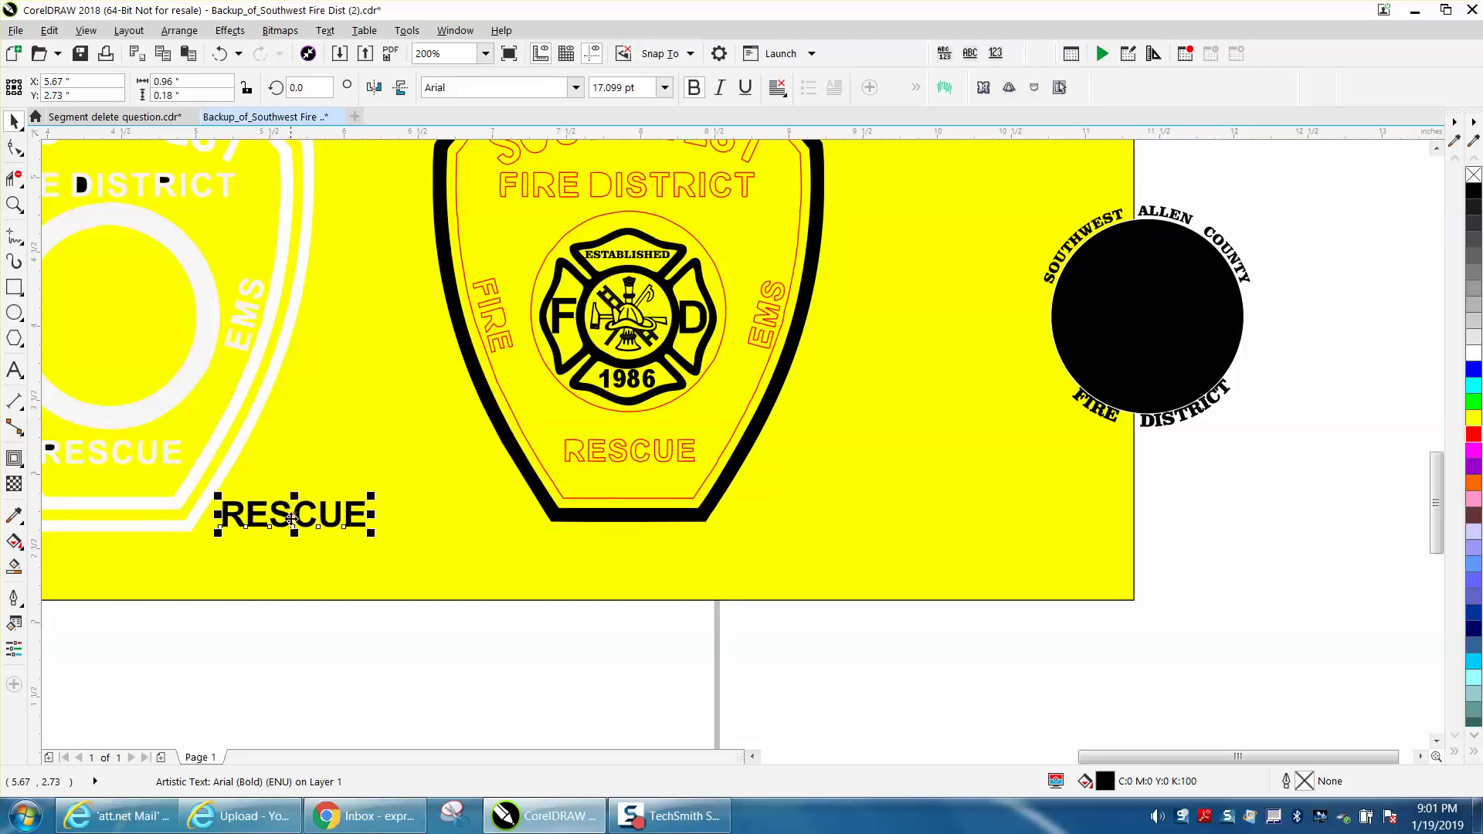
pyautogui.scroll(-2, 292, 519)
pyautogui.moveTo(209, 496); pyautogui.dragTo(168, 476)
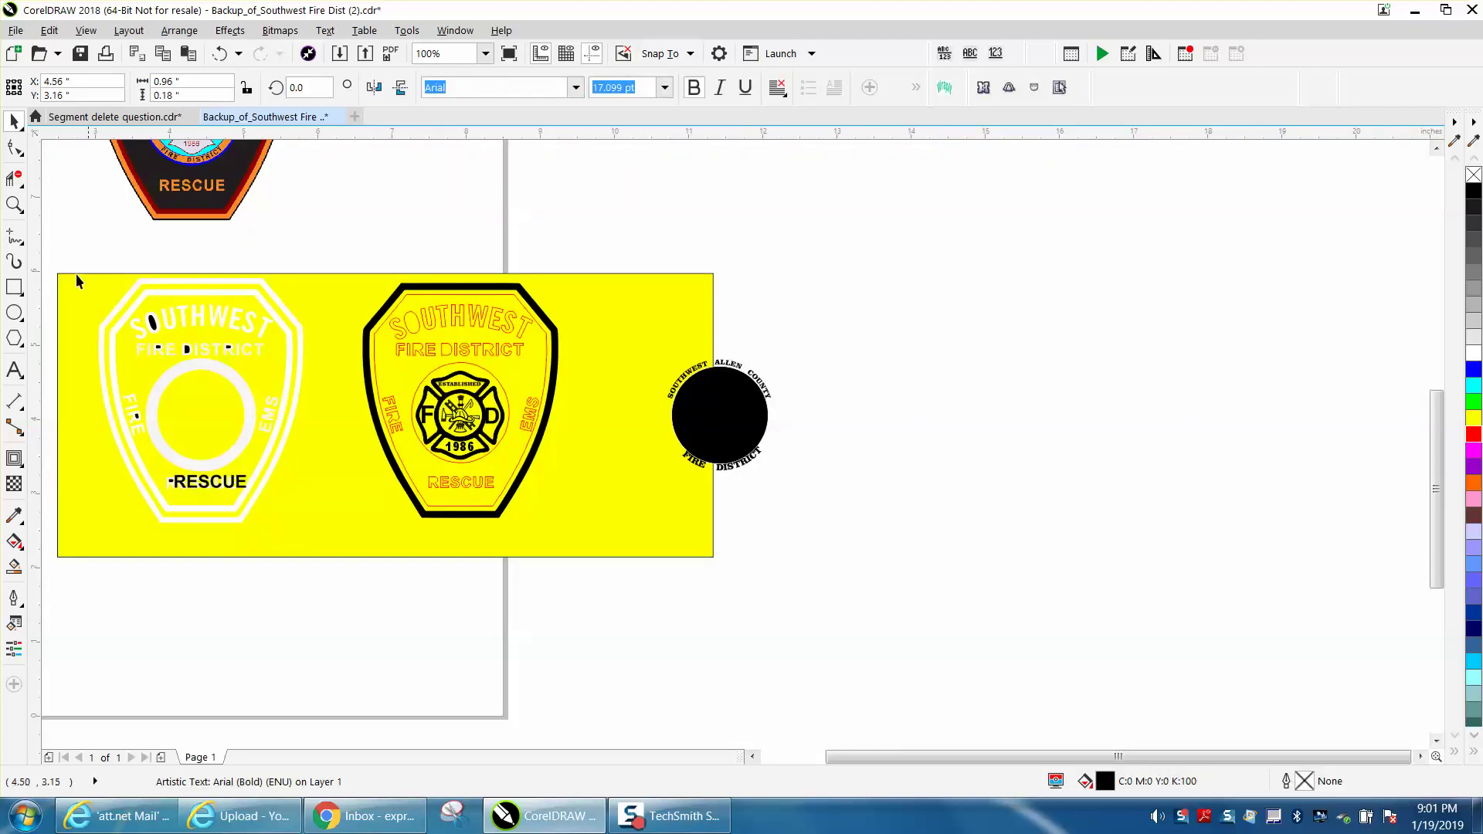
pyautogui.click(15, 204)
pyautogui.moveTo(109, 424); pyautogui.dragTo(364, 524)
pyautogui.click(15, 122)
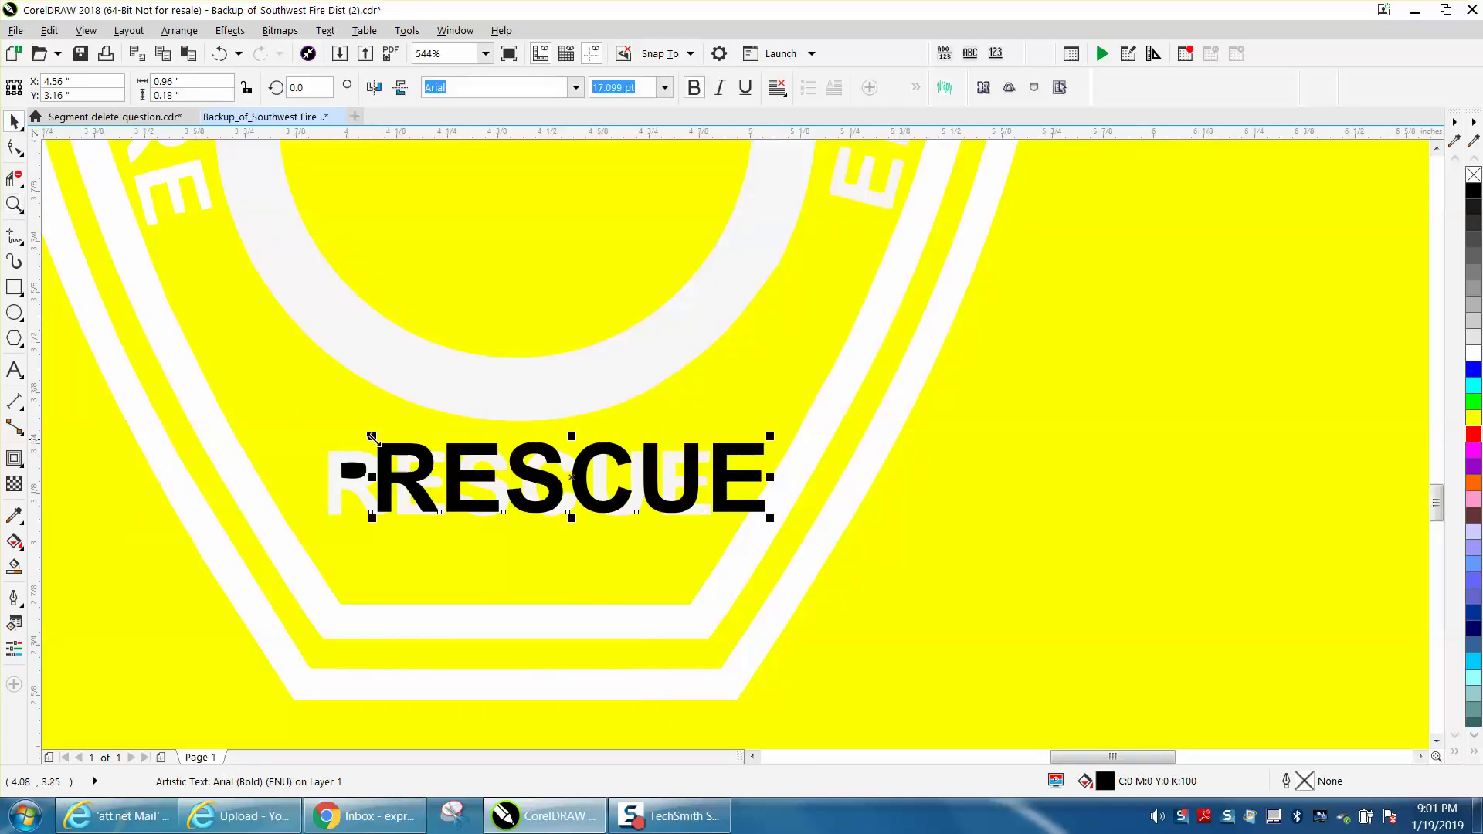
pyautogui.moveTo(366, 437); pyautogui.dragTo(421, 447)
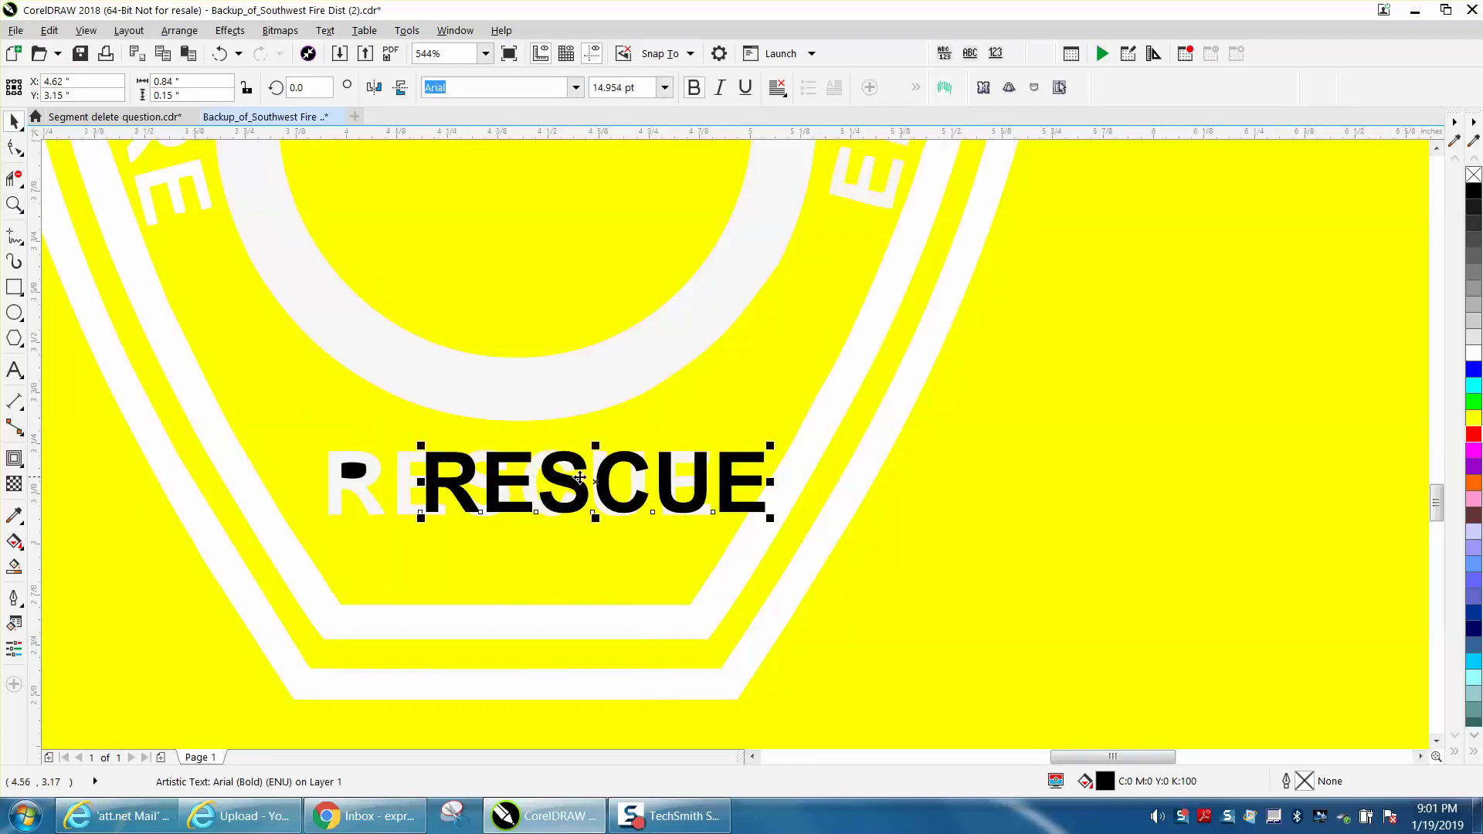
pyautogui.moveTo(596, 478); pyautogui.dragTo(506, 481)
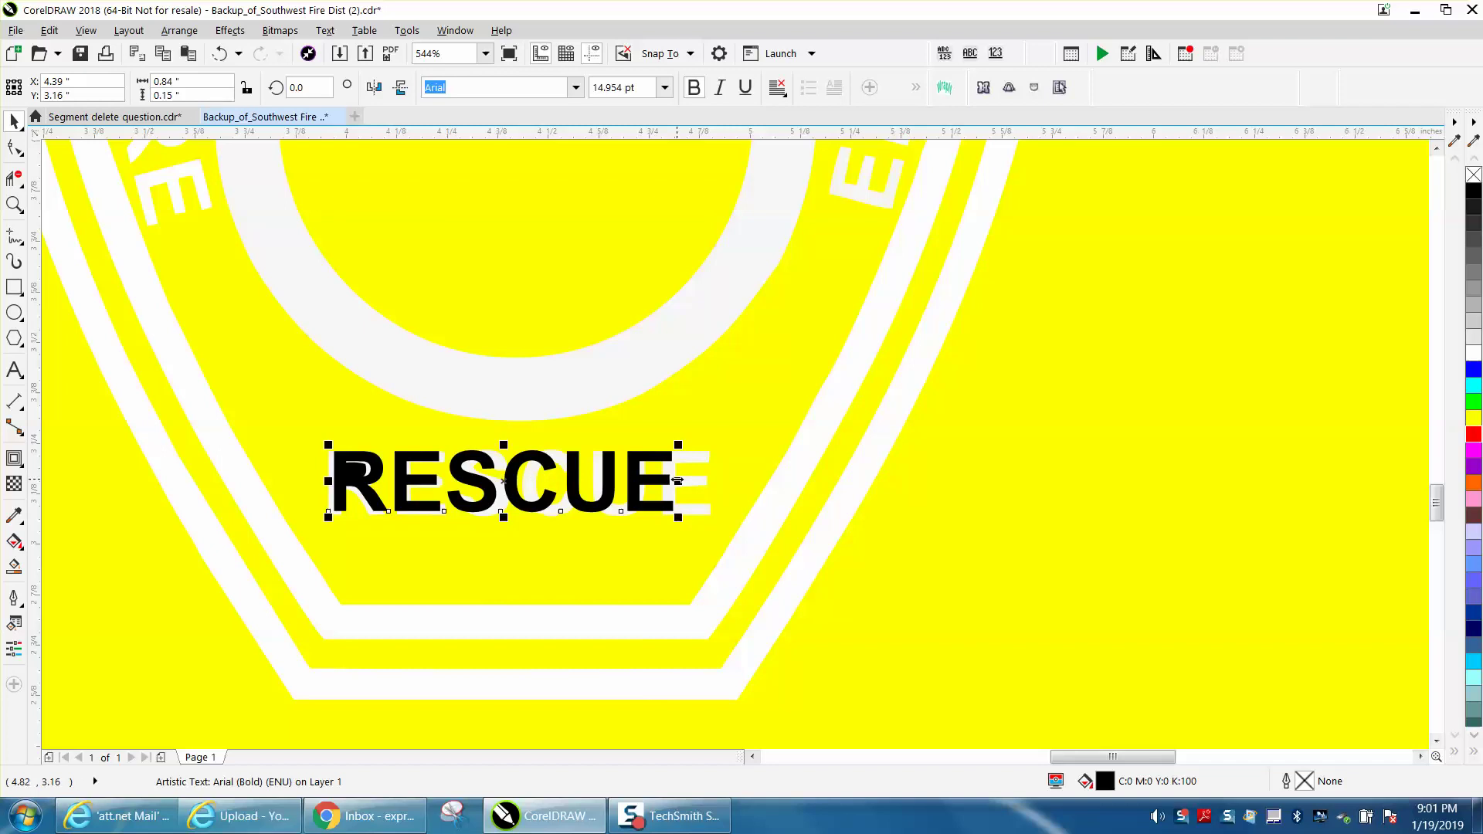
pyautogui.moveTo(678, 481); pyautogui.dragTo(710, 483)
pyautogui.scroll(-4, 487, 371)
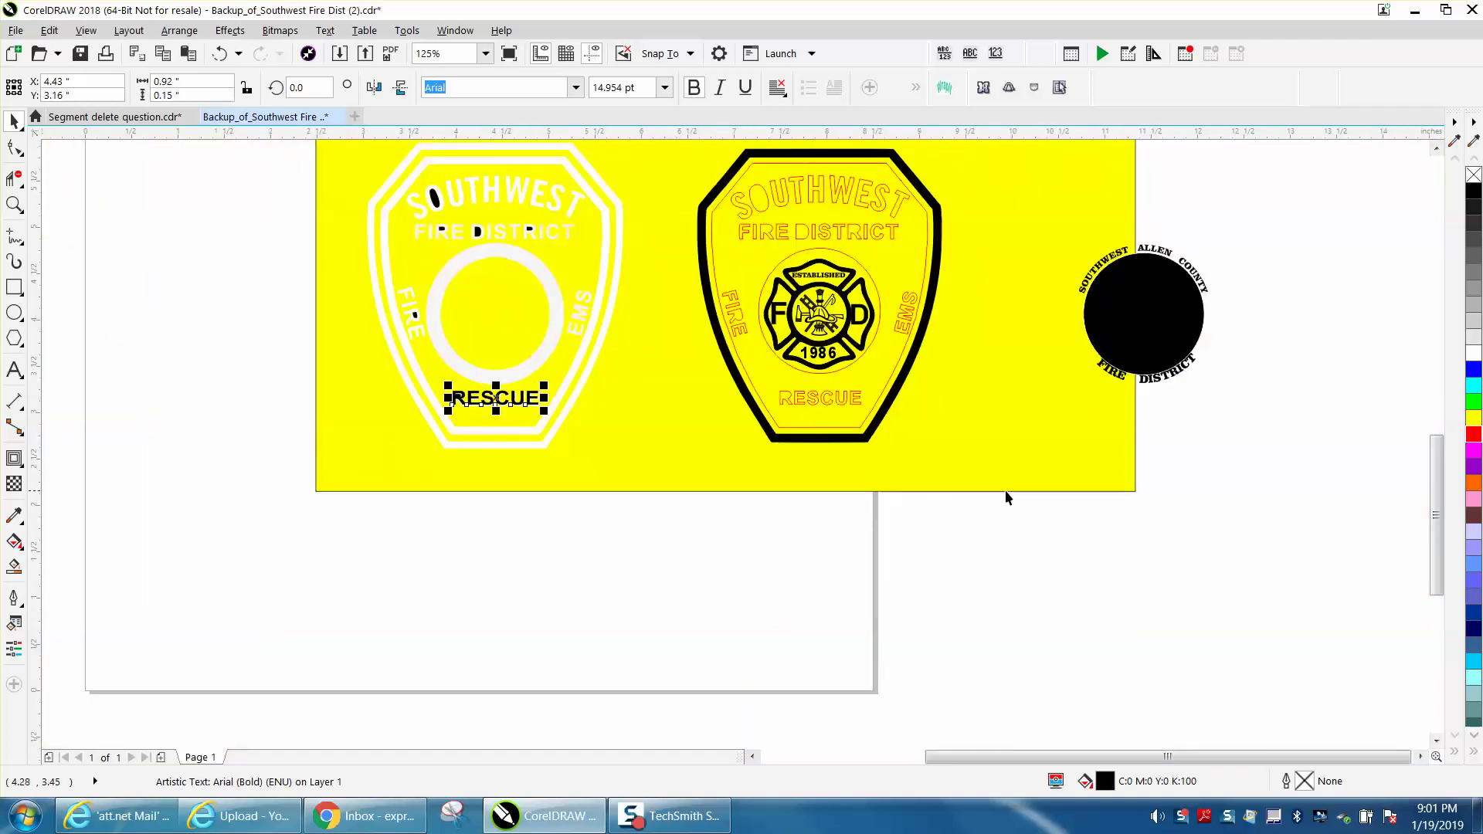
# Break the right badge apart into separate curves.
pyautogui.click(858, 400)
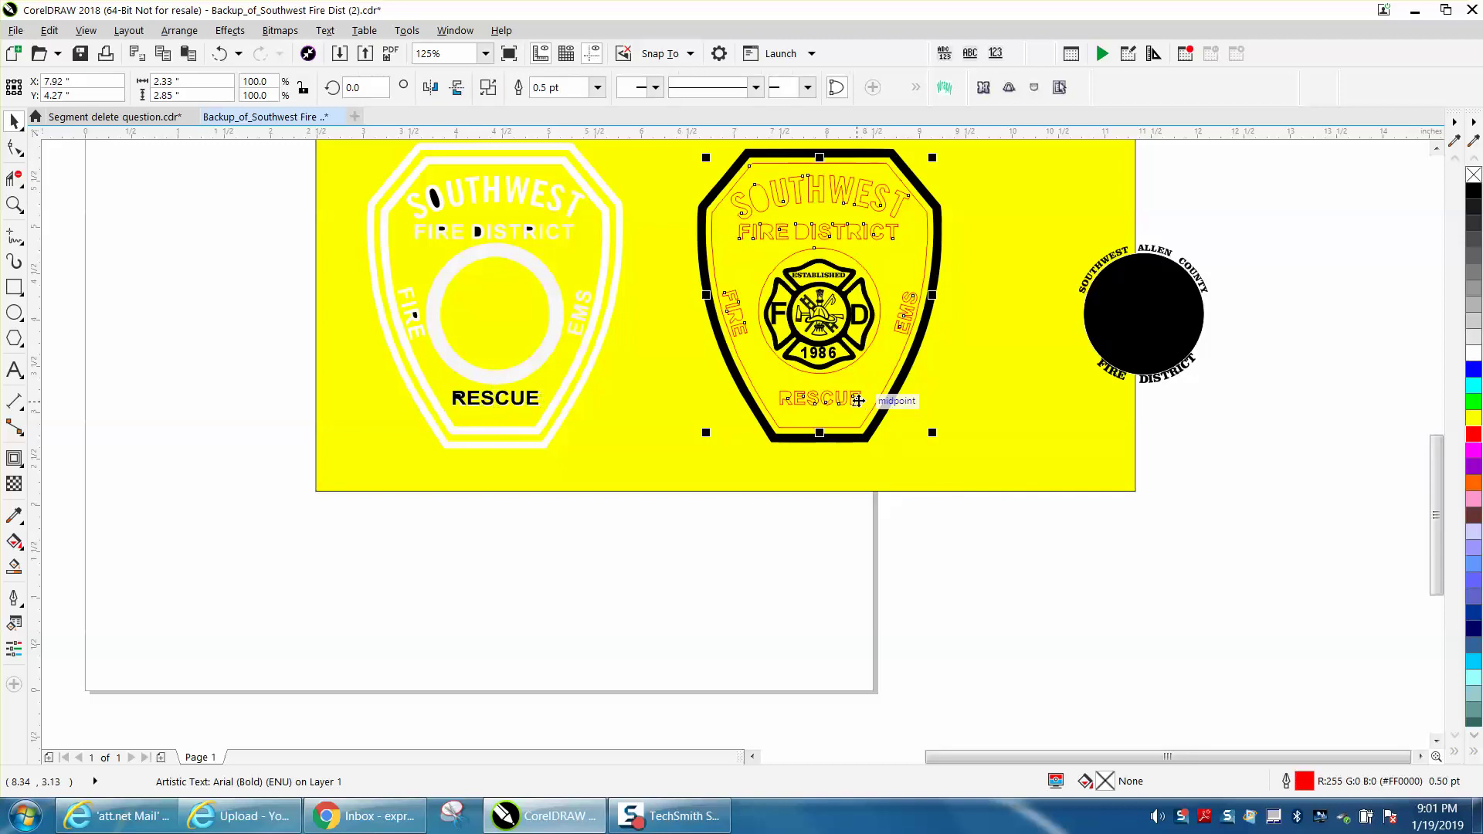
pyautogui.click(184, 34)
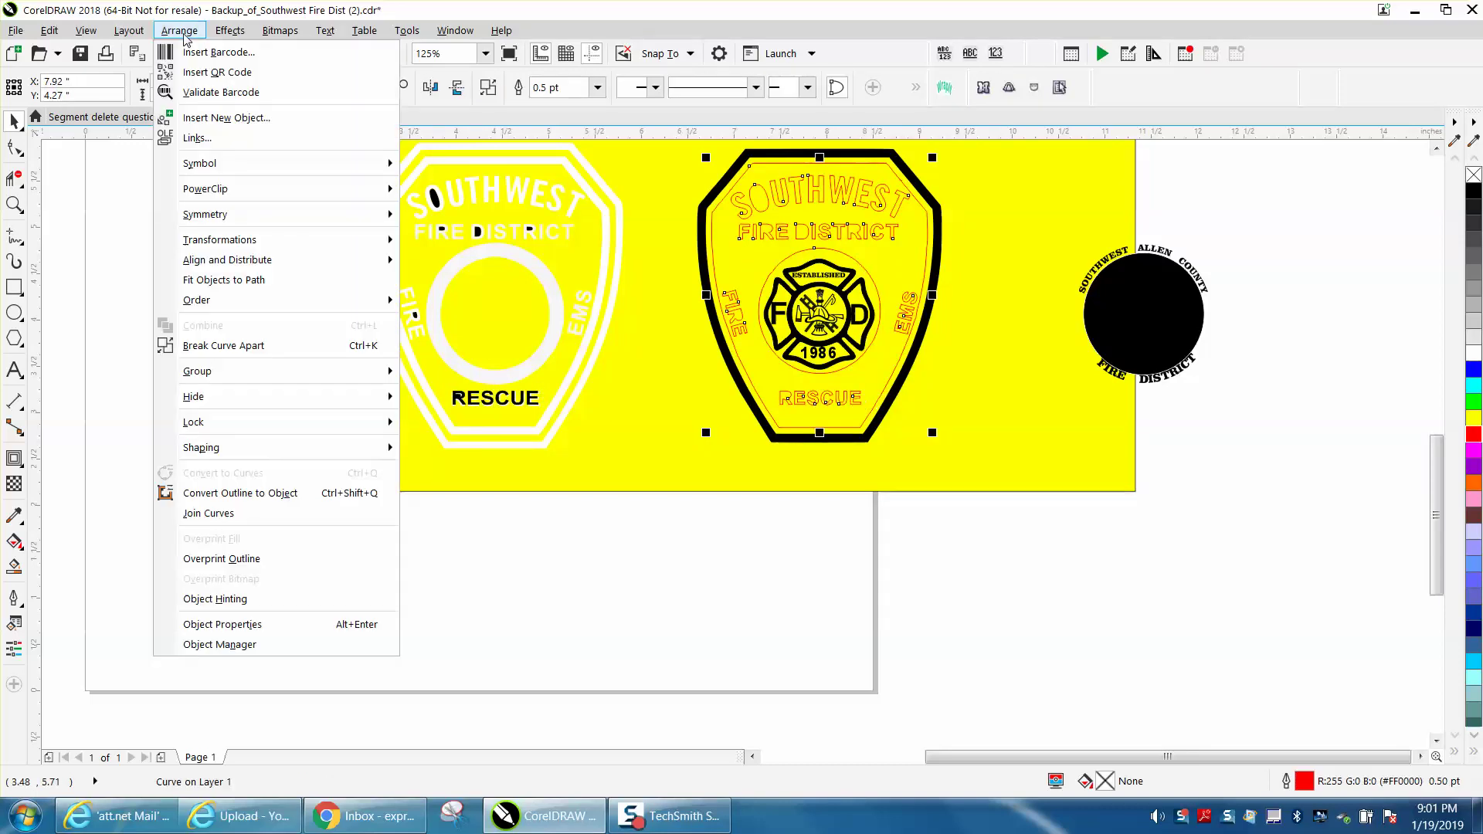
pyautogui.click(223, 345)
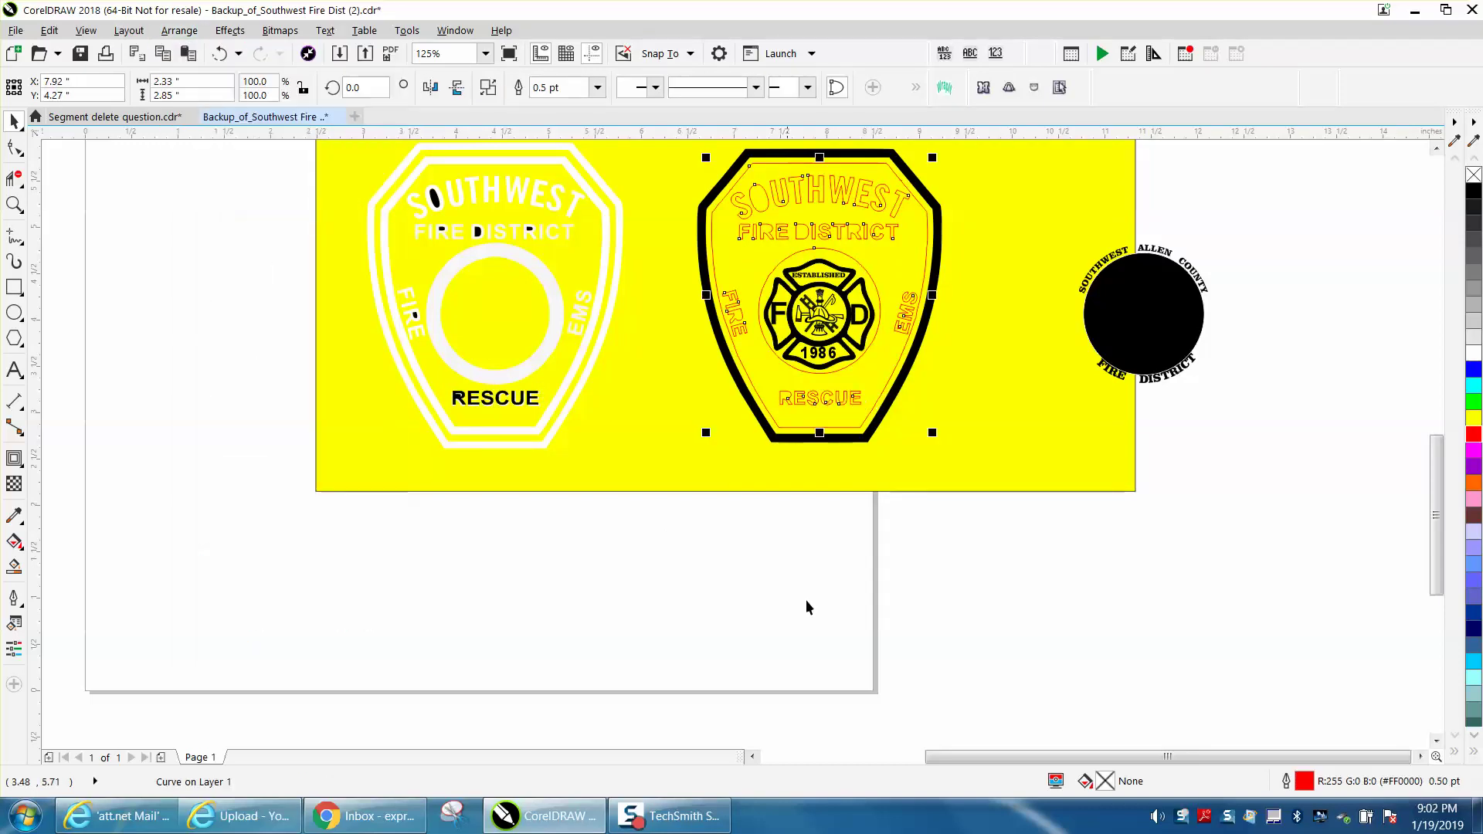
# Delete the right badge's red-outlined RESCUE letters, undoing an accidental curve move first.
pyautogui.click(897, 614)
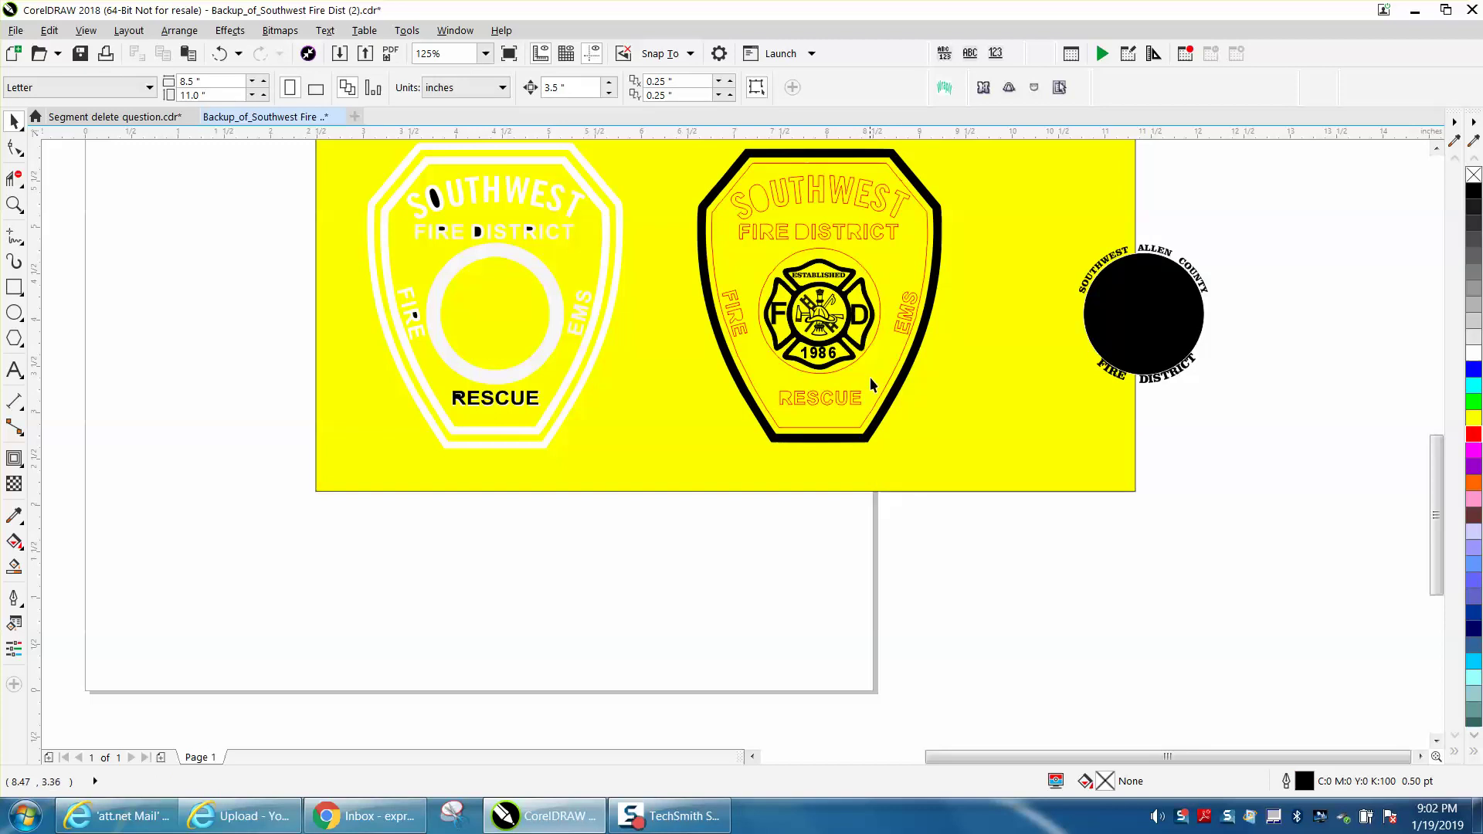
pyautogui.click(893, 390)
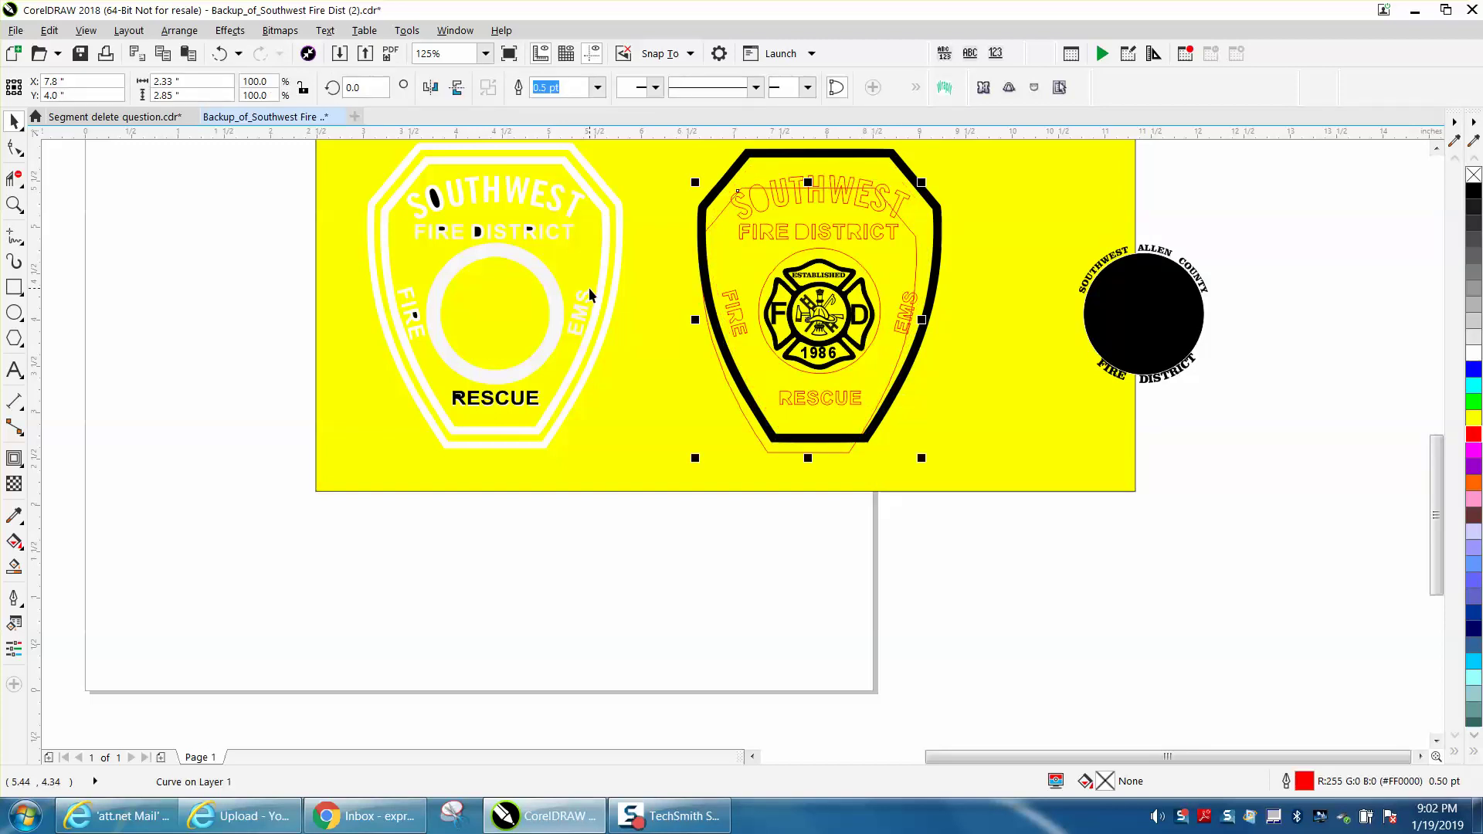
pyautogui.click(221, 54)
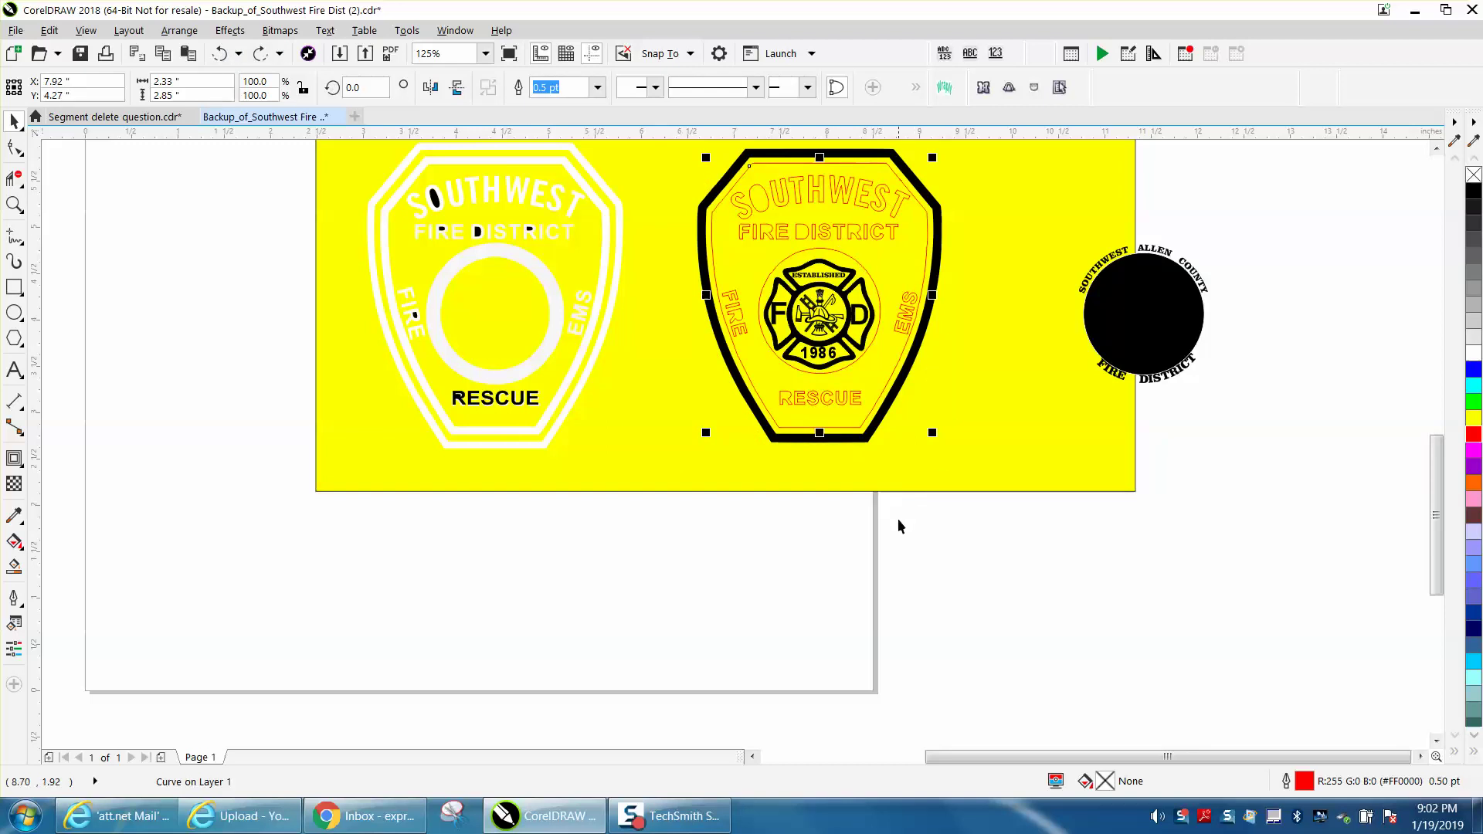
pyautogui.moveTo(902, 528); pyautogui.dragTo(767, 378)
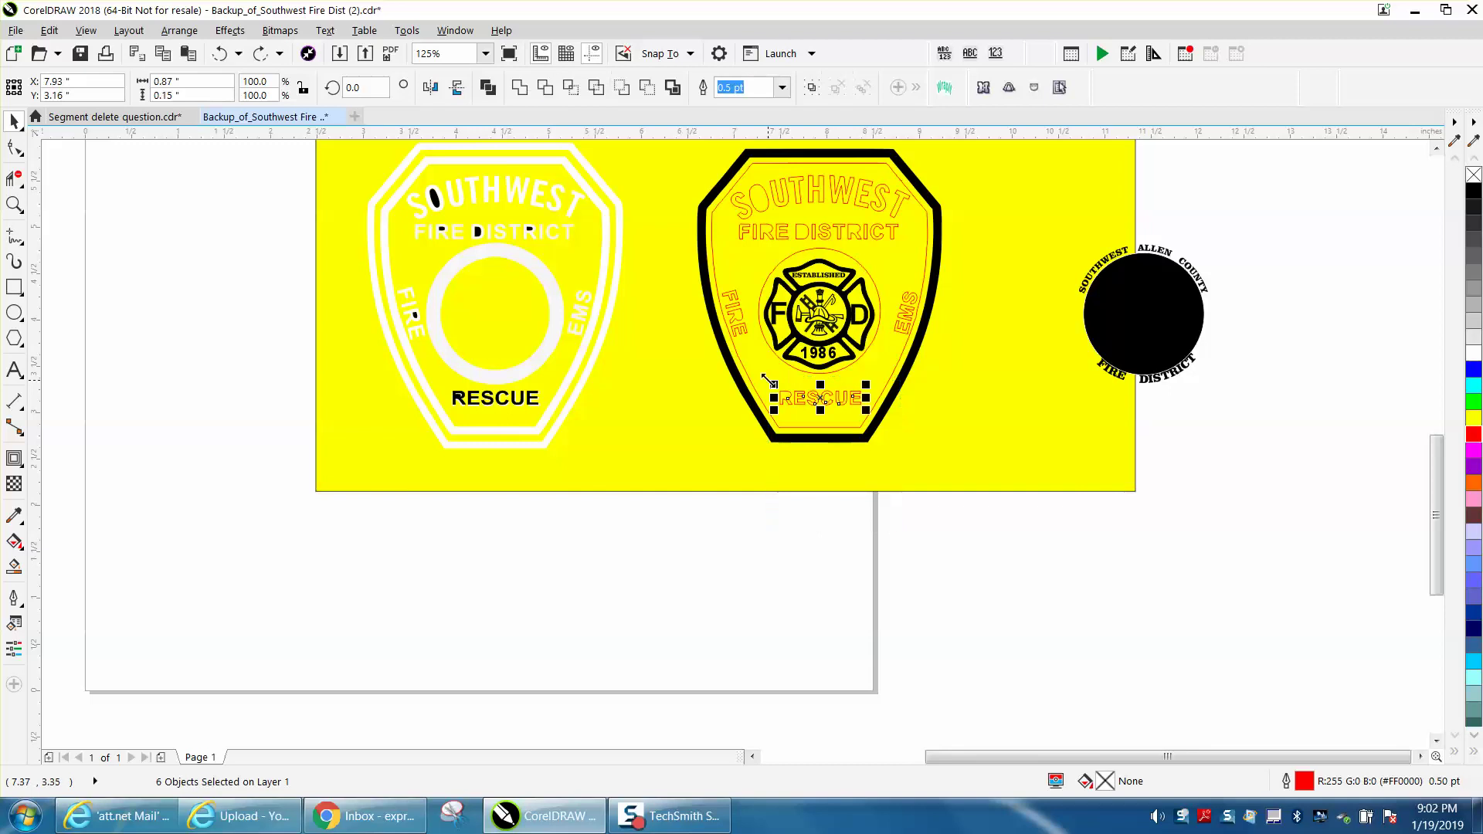
pyautogui.press('Delete')
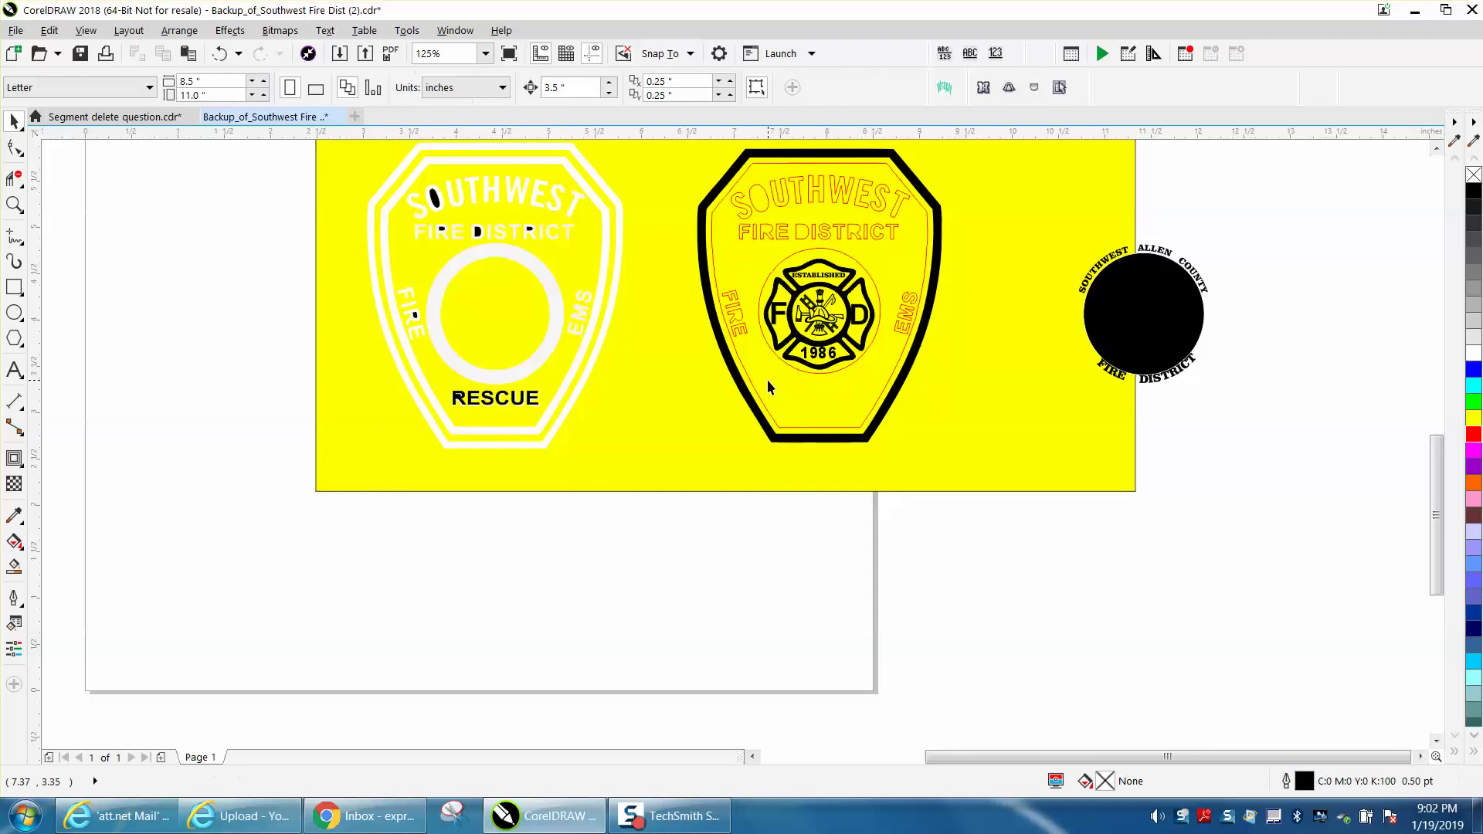
# Move the bold RESCUE text onto the right badge with no fill and a red hairline outline.
pyautogui.click(529, 401)
pyautogui.hotkey('ctrl', 'r')
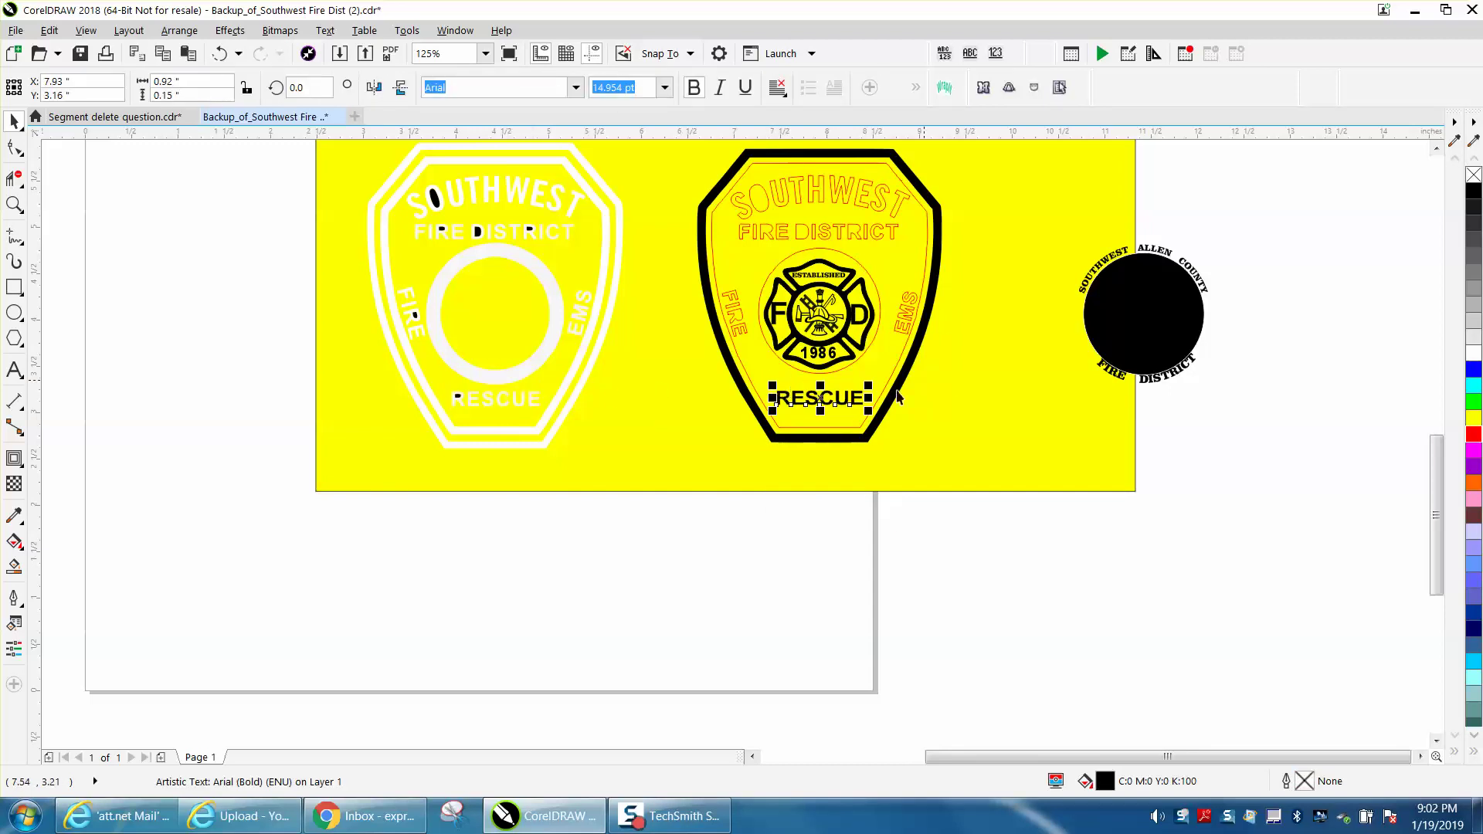
pyautogui.click(1474, 176)
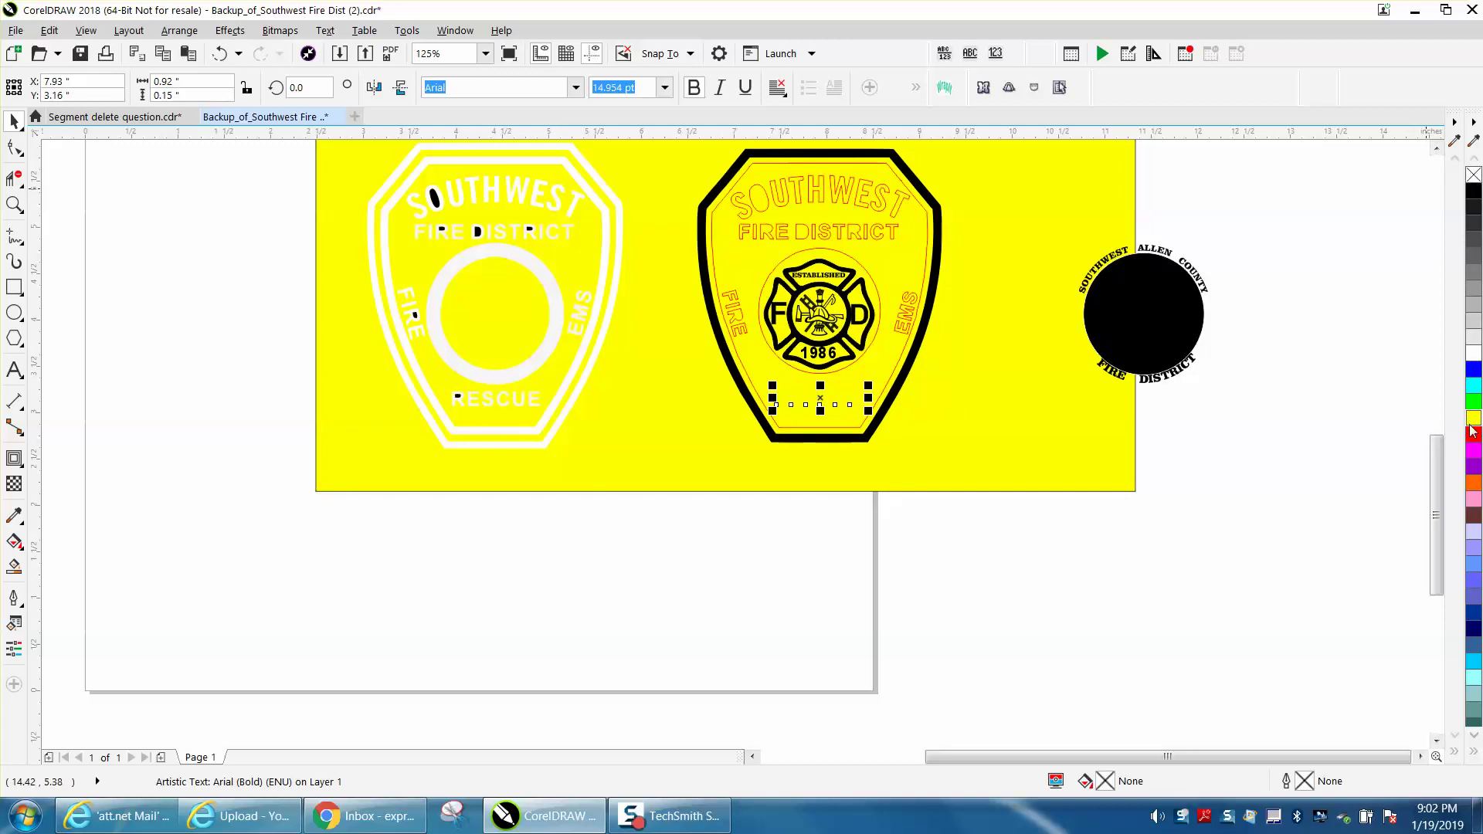
pyautogui.rightClick(1474, 434)
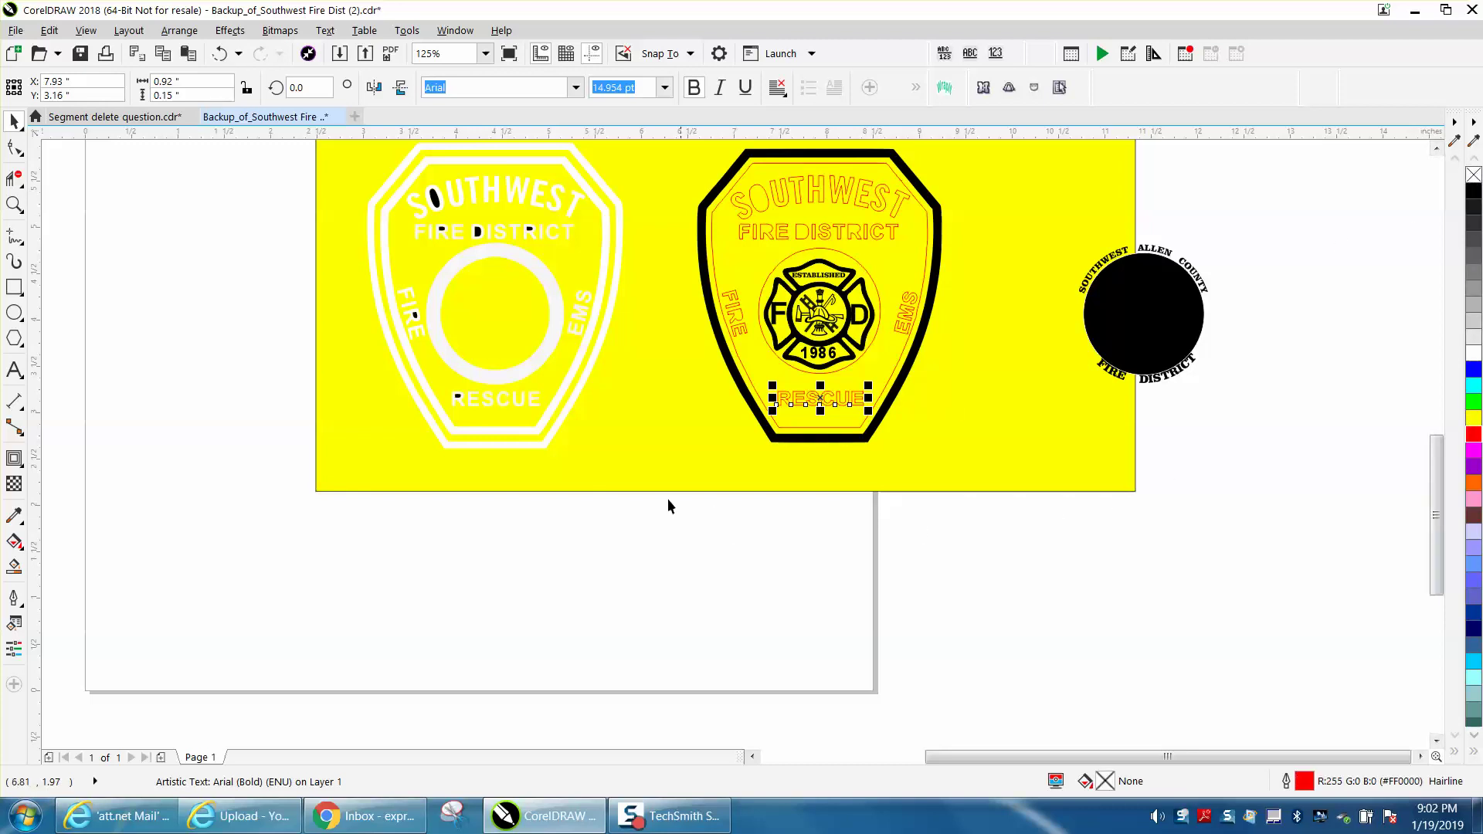
pyautogui.click(13, 205)
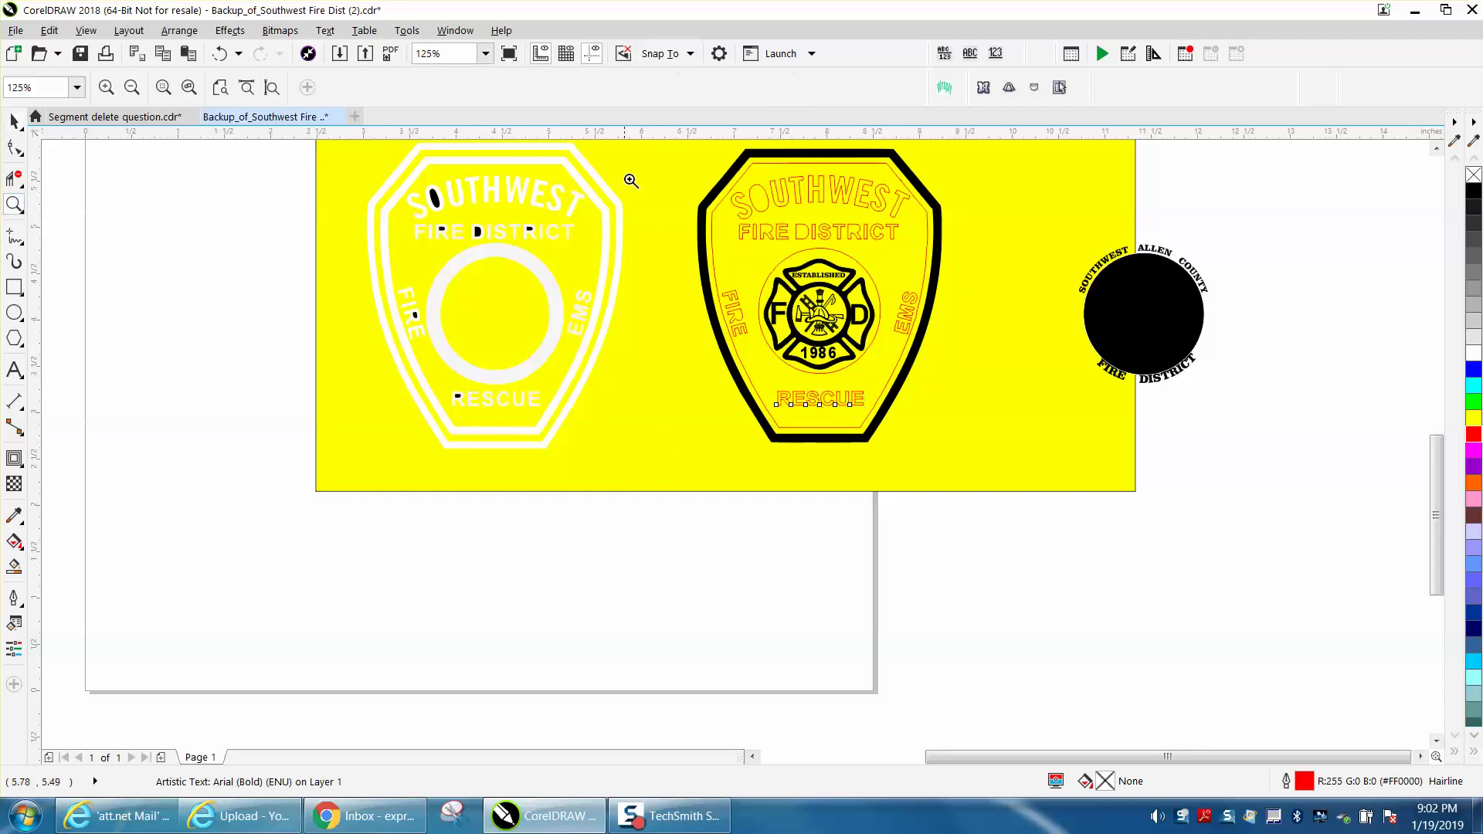
pyautogui.moveTo(686, 155); pyautogui.dragTo(1069, 446)
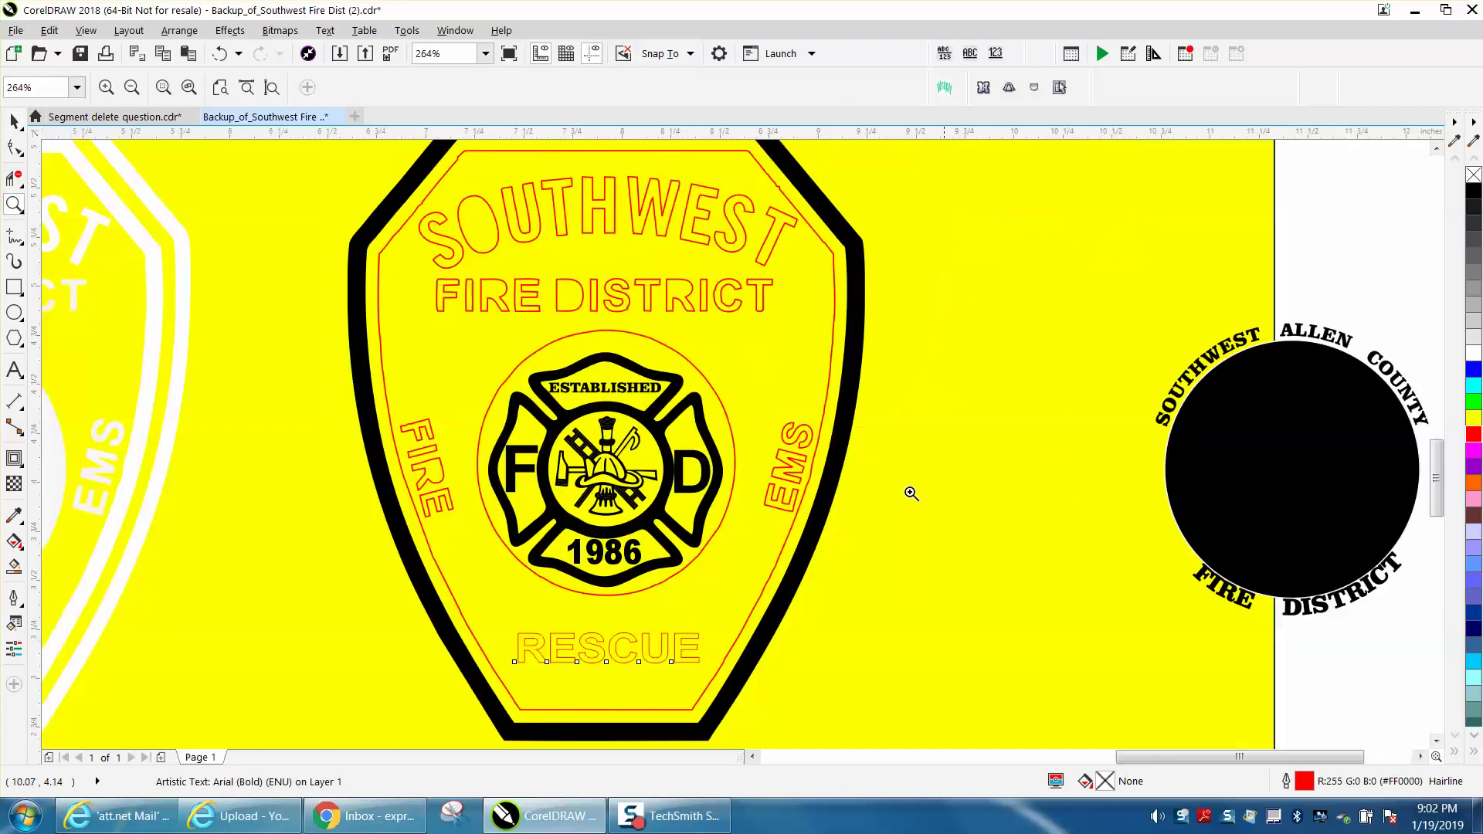
pyautogui.click(14, 121)
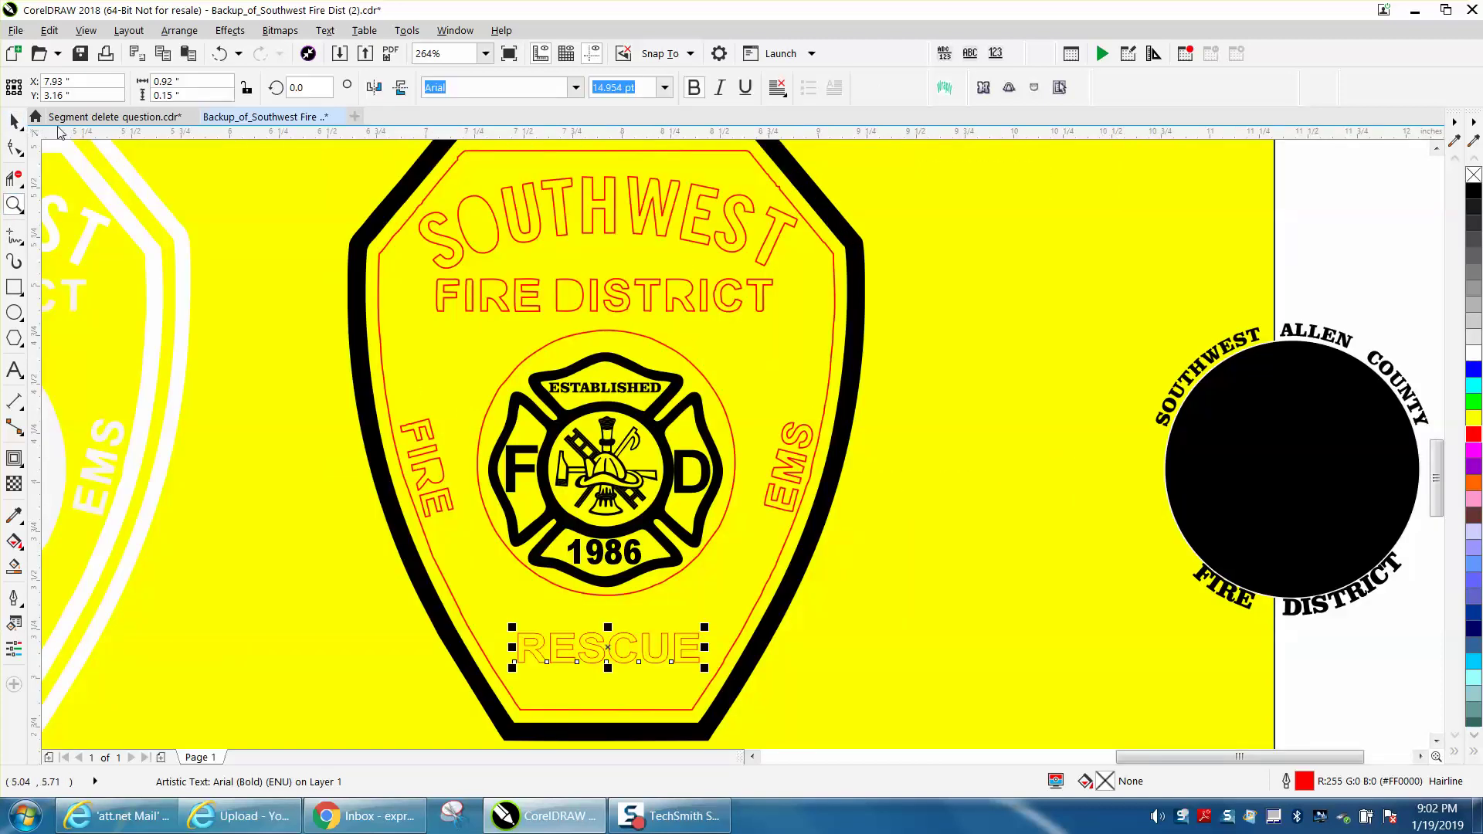
pyautogui.scroll(-2, 506, 291)
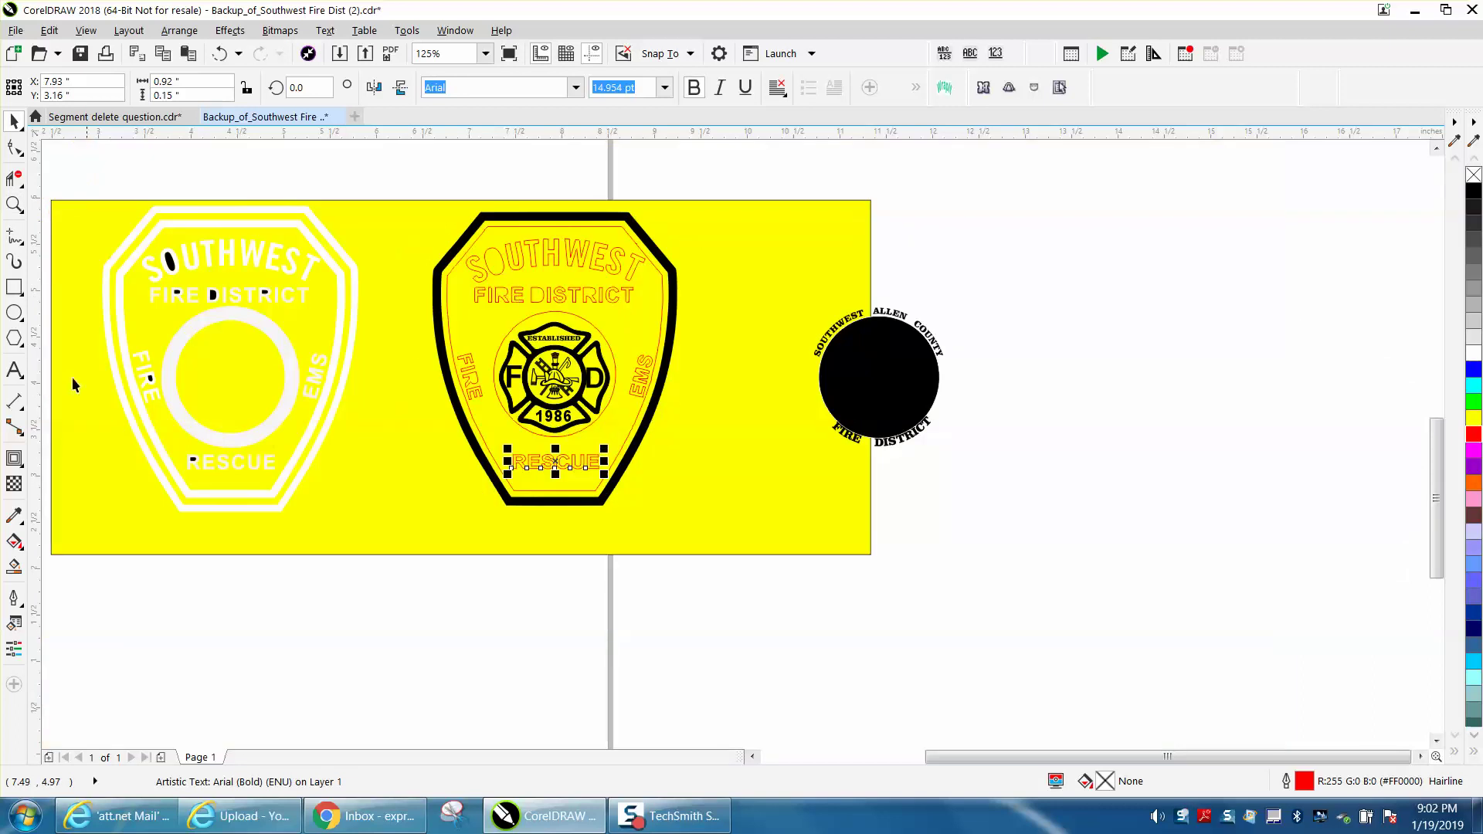
# Smart-fill the right shield's interior and the R's inner hole black, then select the badge.
pyautogui.click(15, 565)
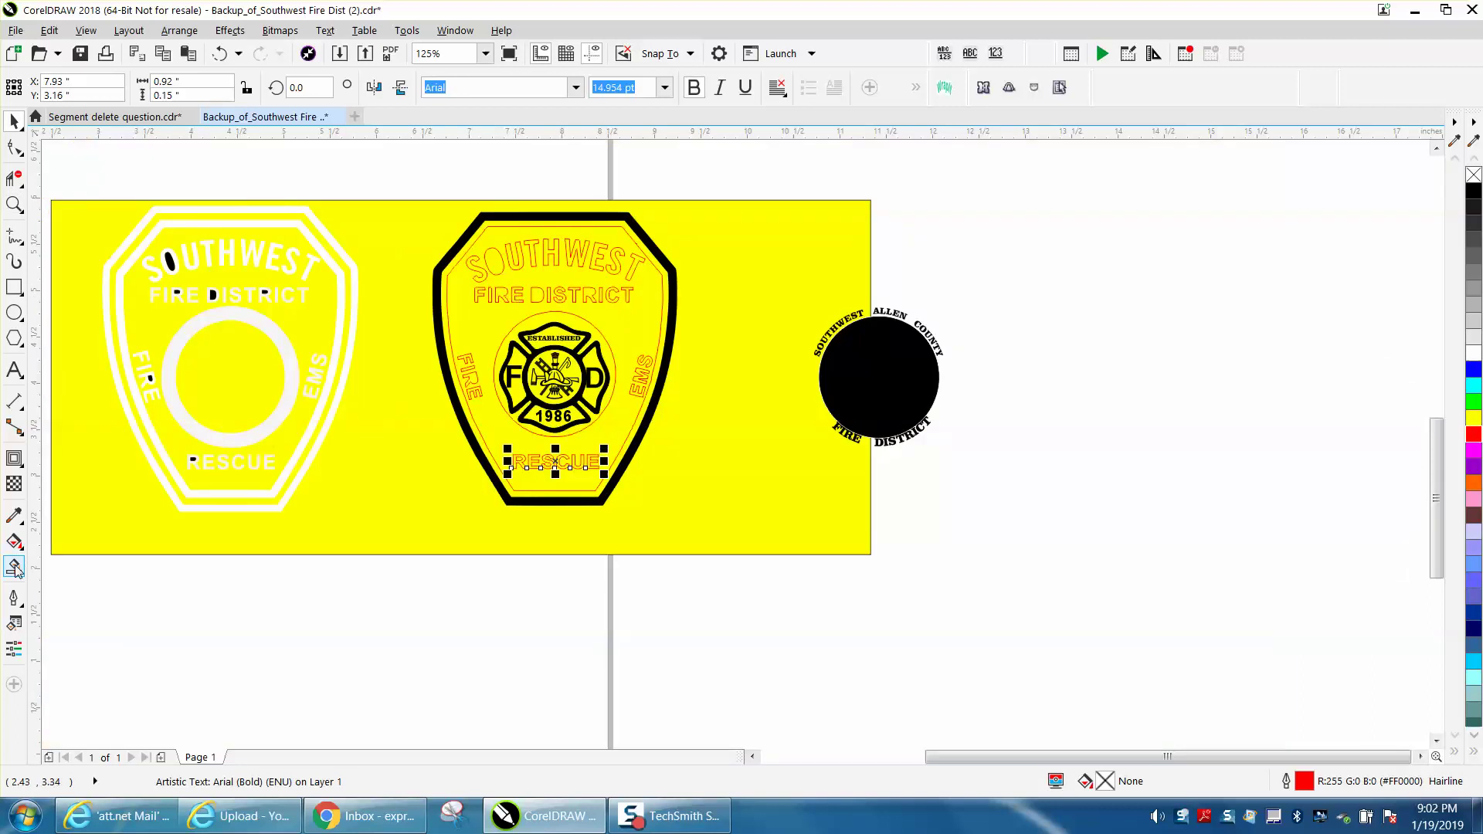
pyautogui.click(470, 319)
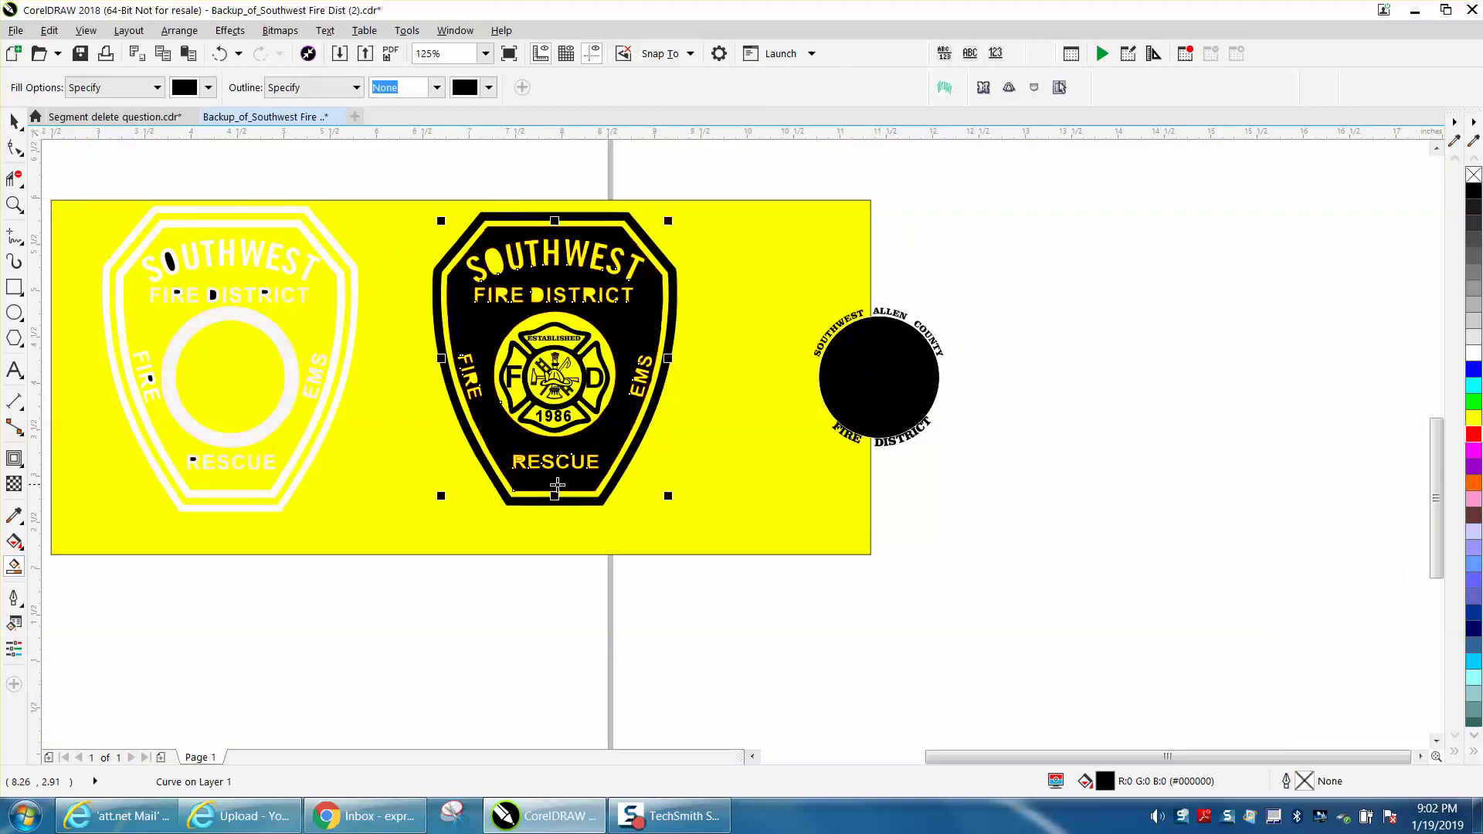
pyautogui.click(14, 205)
pyautogui.moveTo(473, 403); pyautogui.dragTo(738, 544)
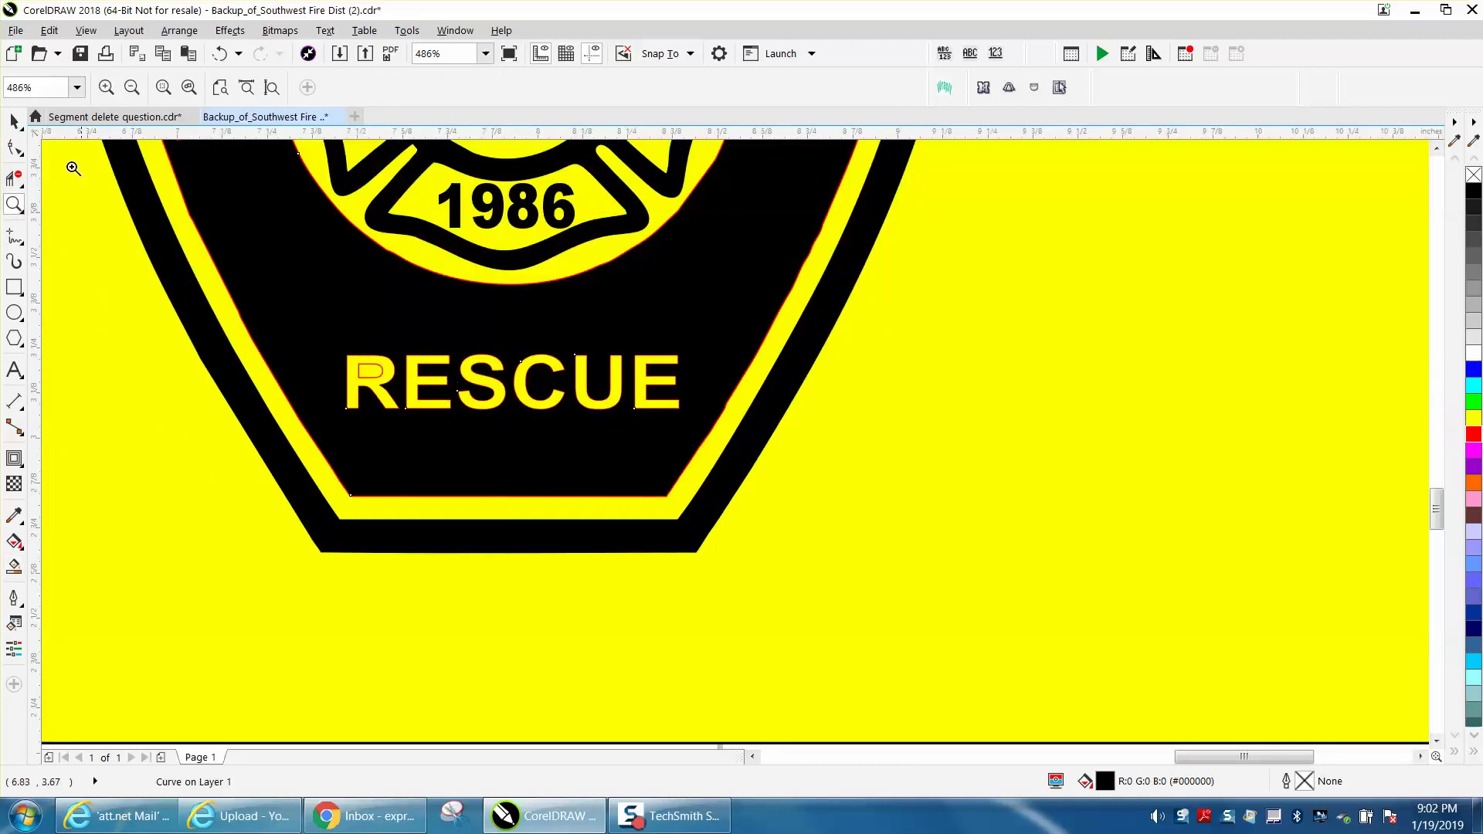
pyautogui.click(14, 567)
pyautogui.click(371, 371)
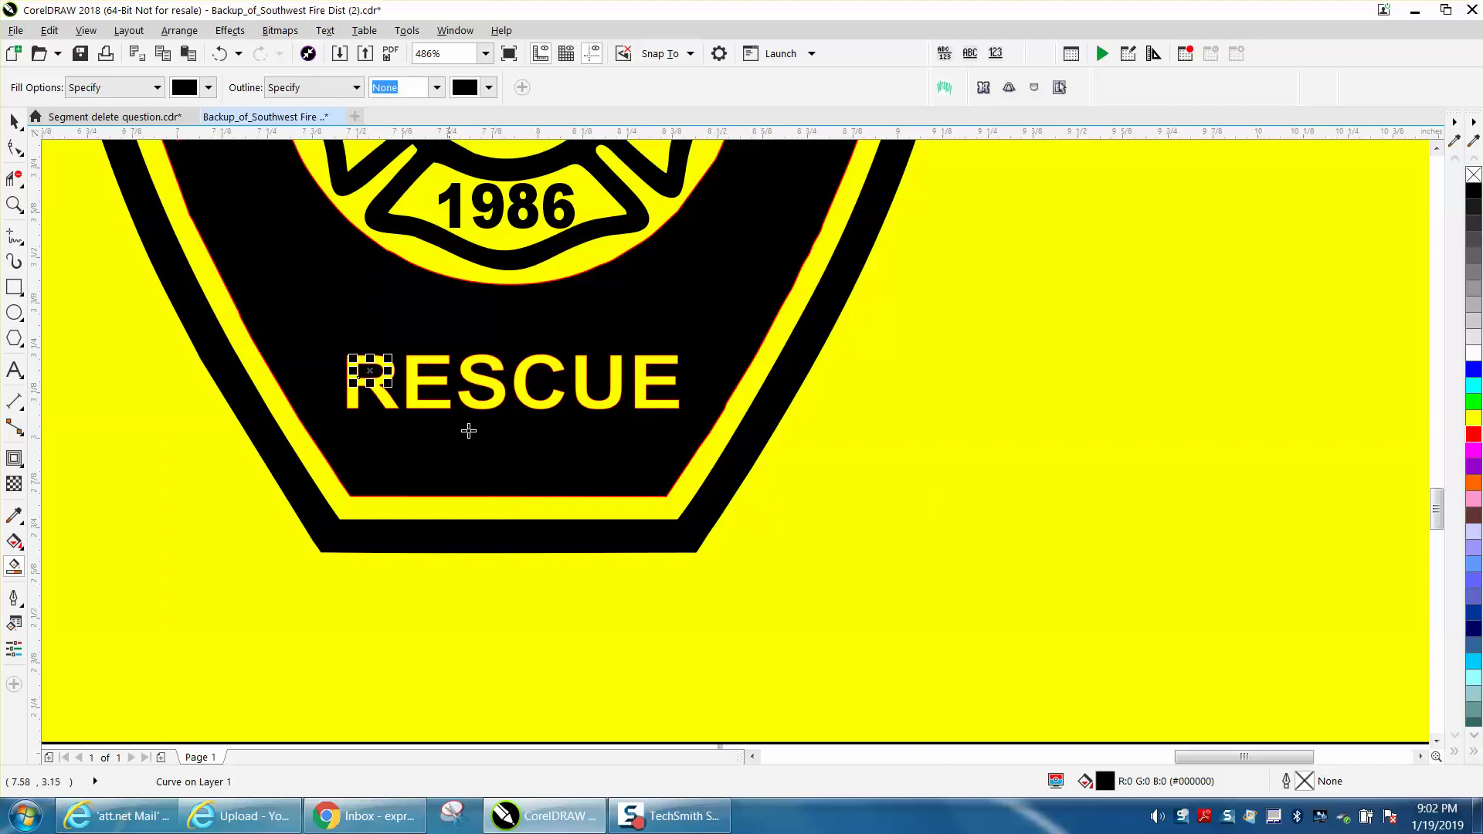
pyautogui.scroll(-3, 541, 435)
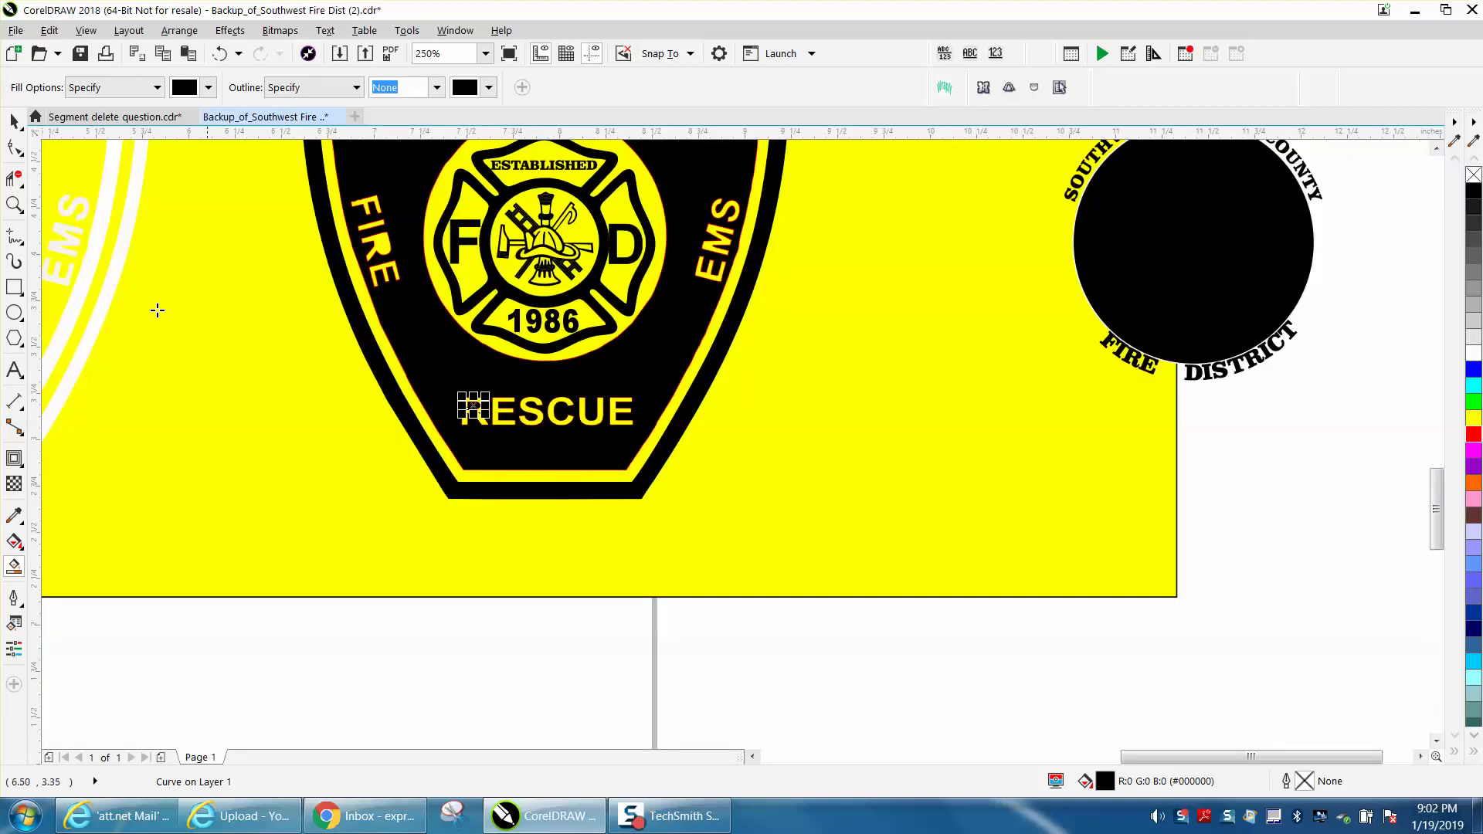
pyautogui.click(14, 121)
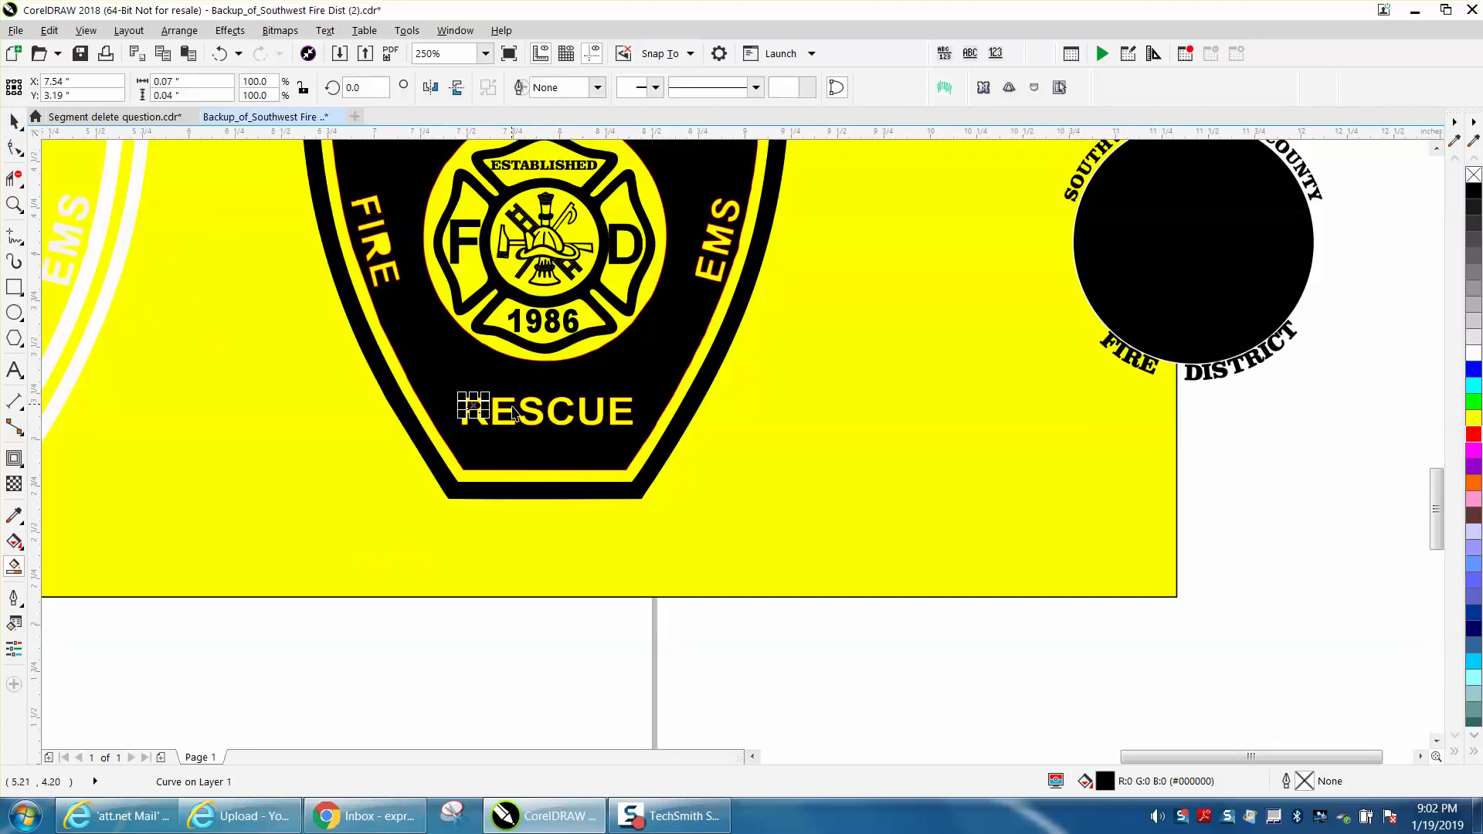
pyautogui.click(630, 477)
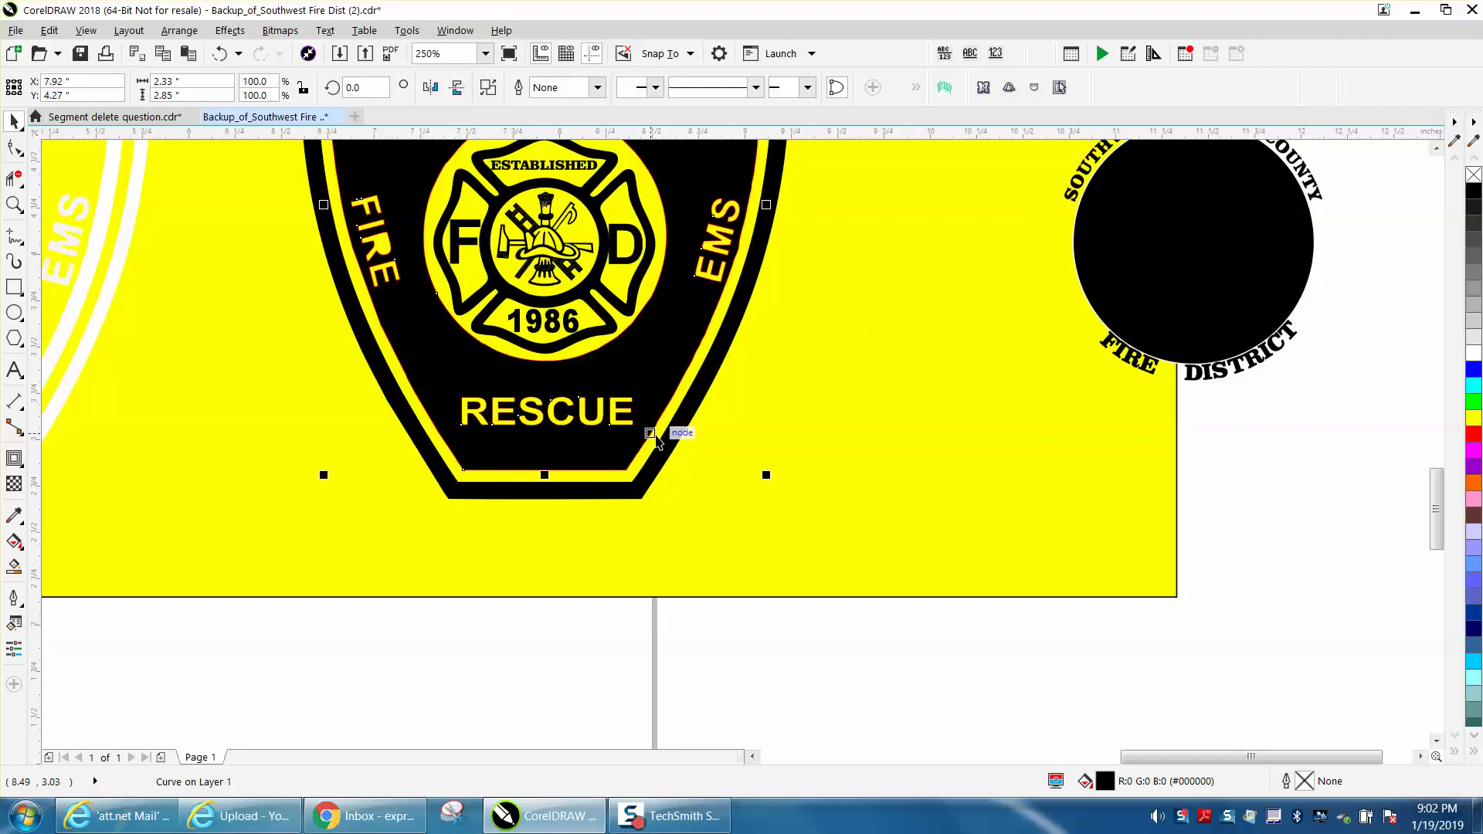
pyautogui.scroll(-5, 657, 440)
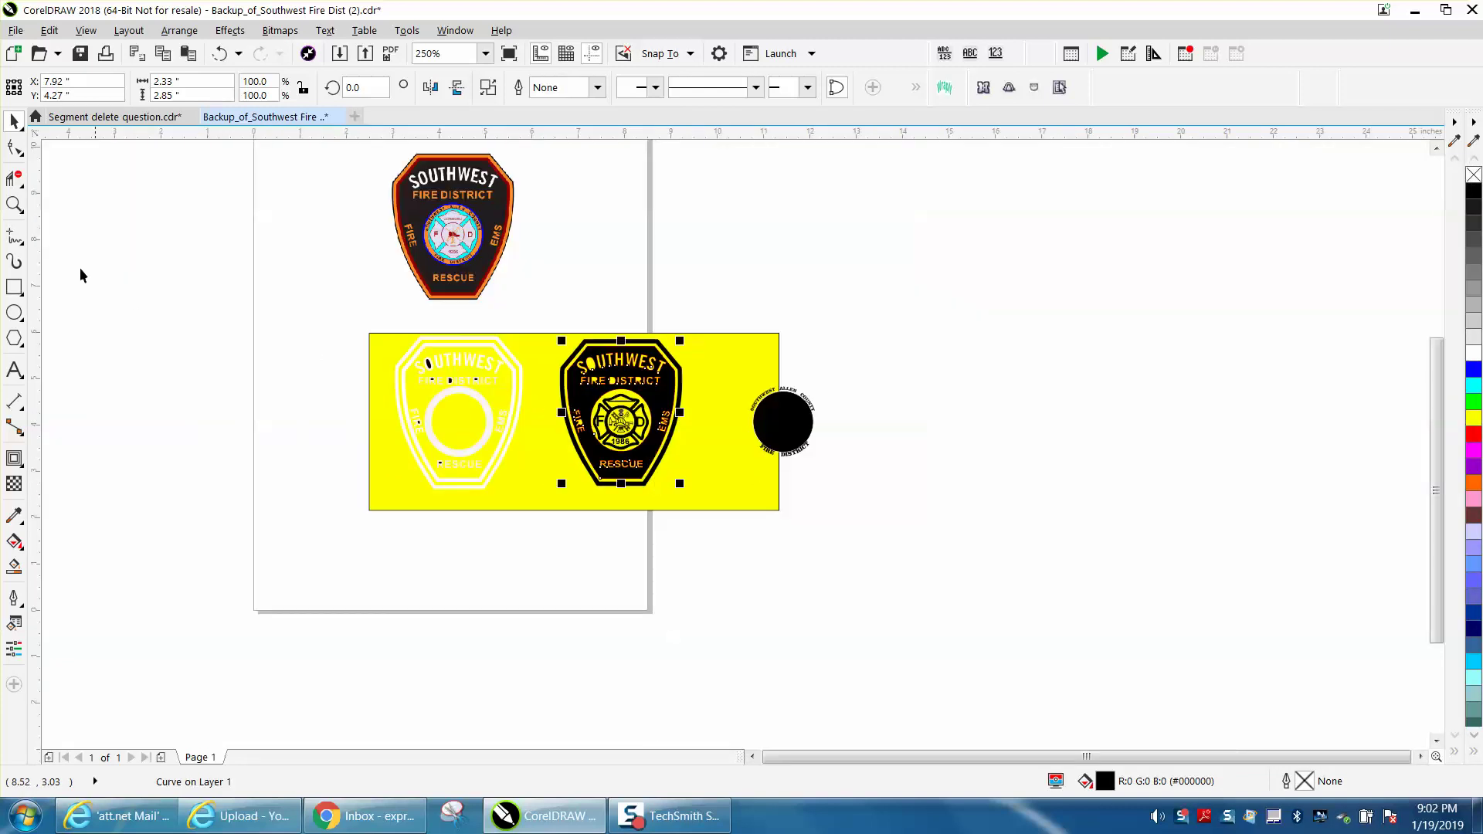
# Zoom in to inspect the black badge, then undo twice to remove the shield fill.
pyautogui.moveTo(540, 313); pyautogui.dragTo(785, 502)
pyautogui.scroll(3, 698, 466)
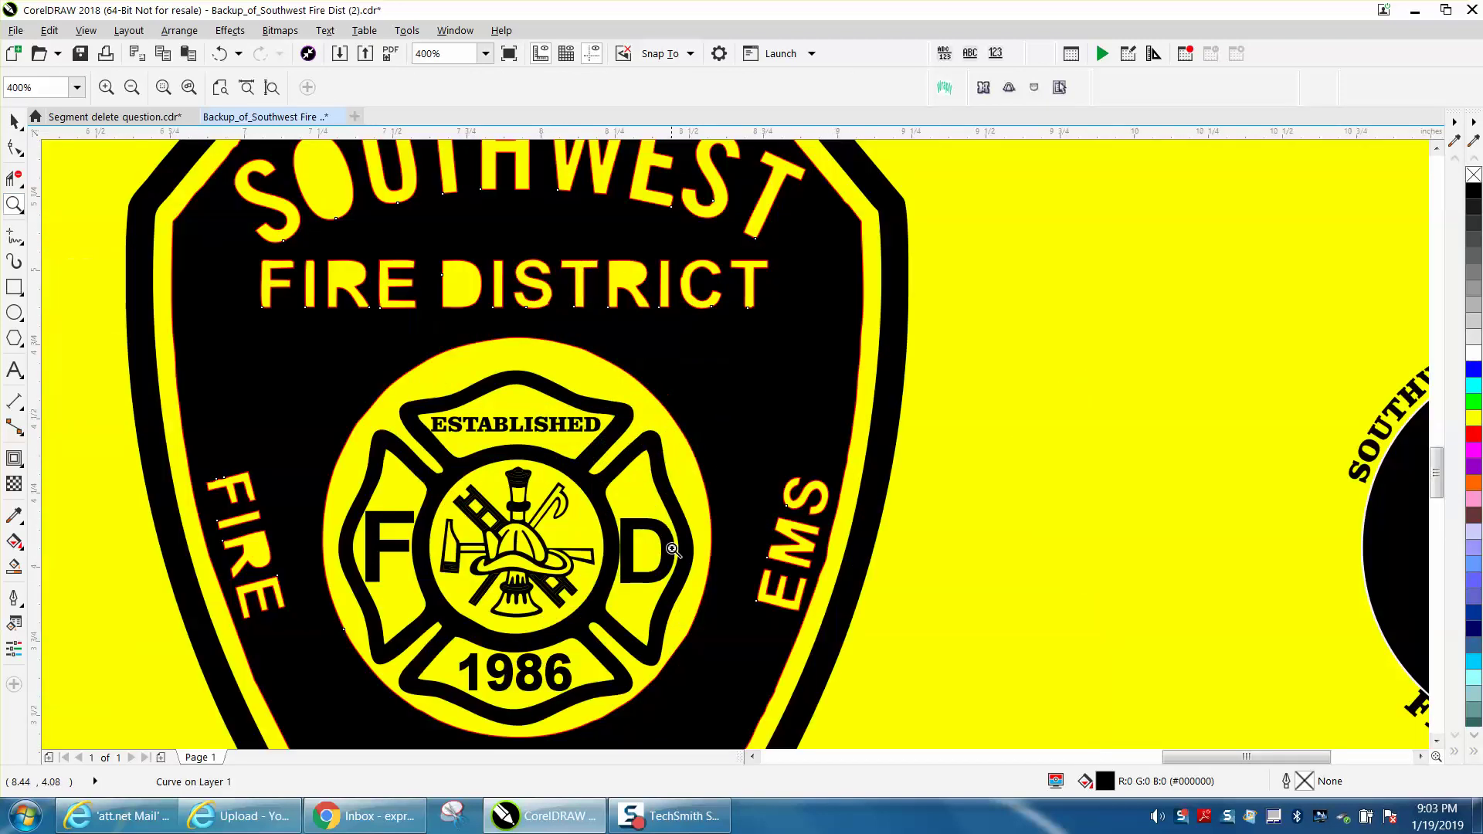
pyautogui.scroll(-3, 672, 510)
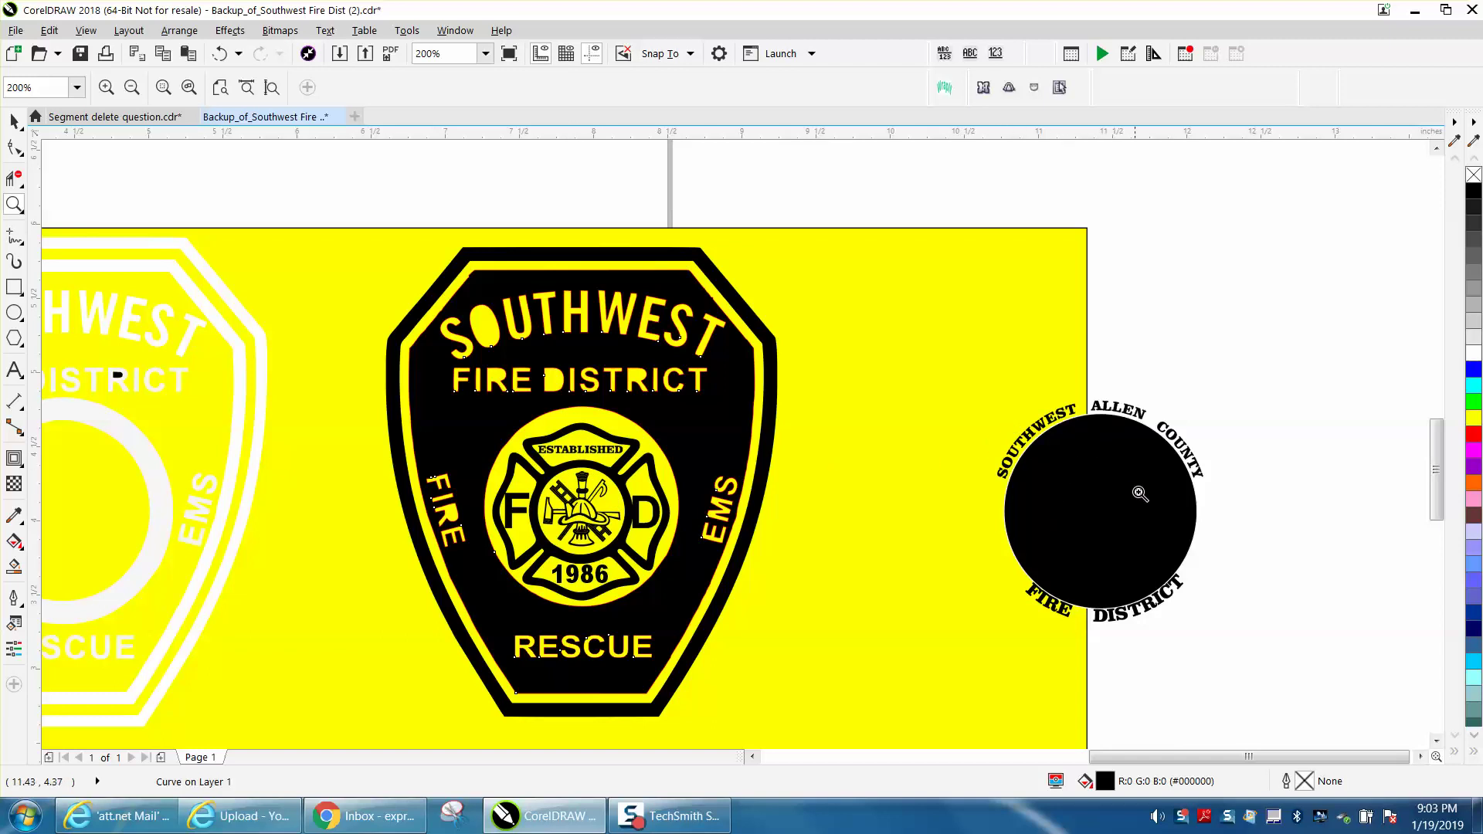
pyautogui.click(220, 56)
pyautogui.click(220, 56)
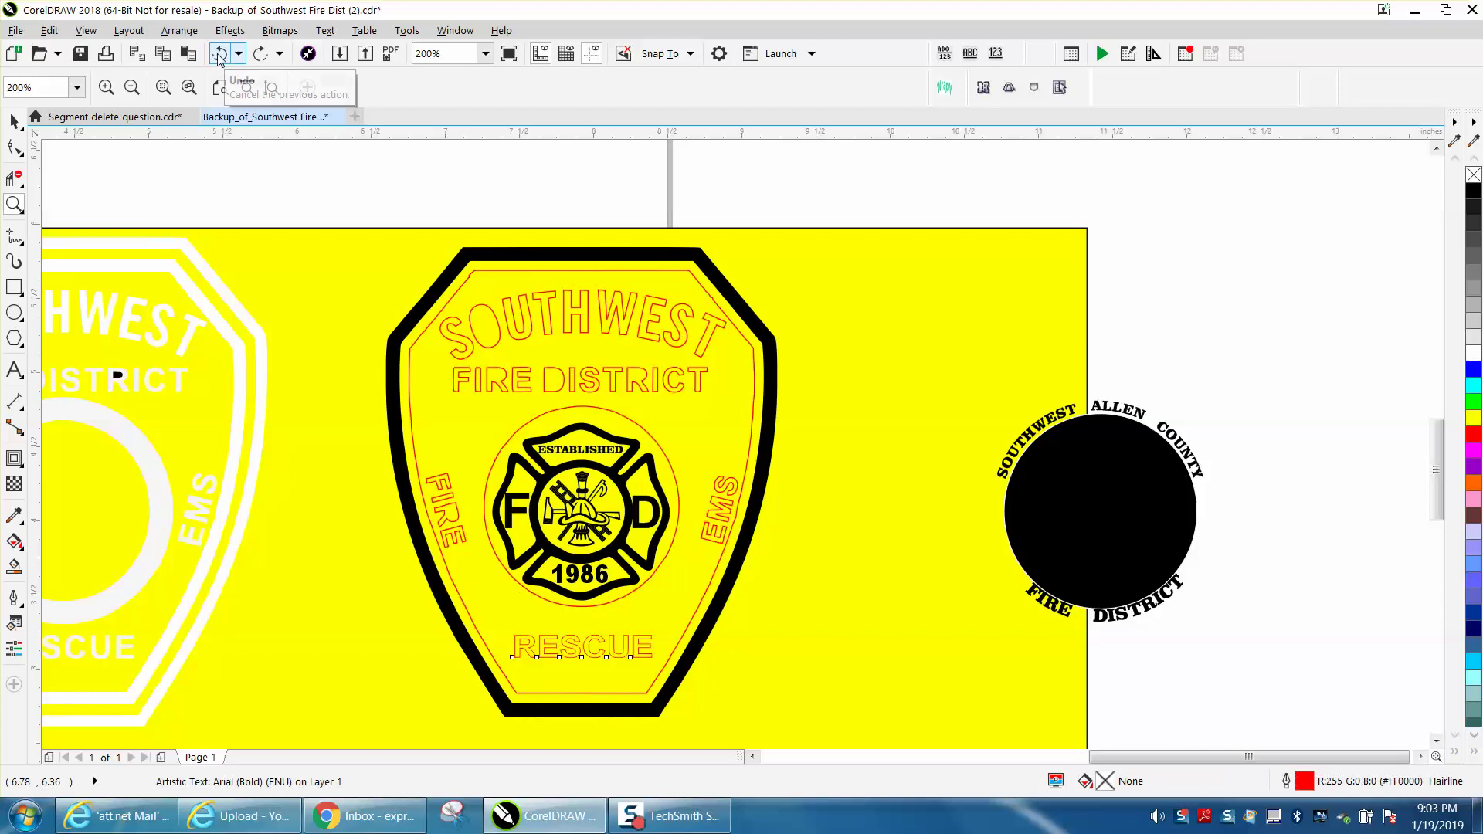